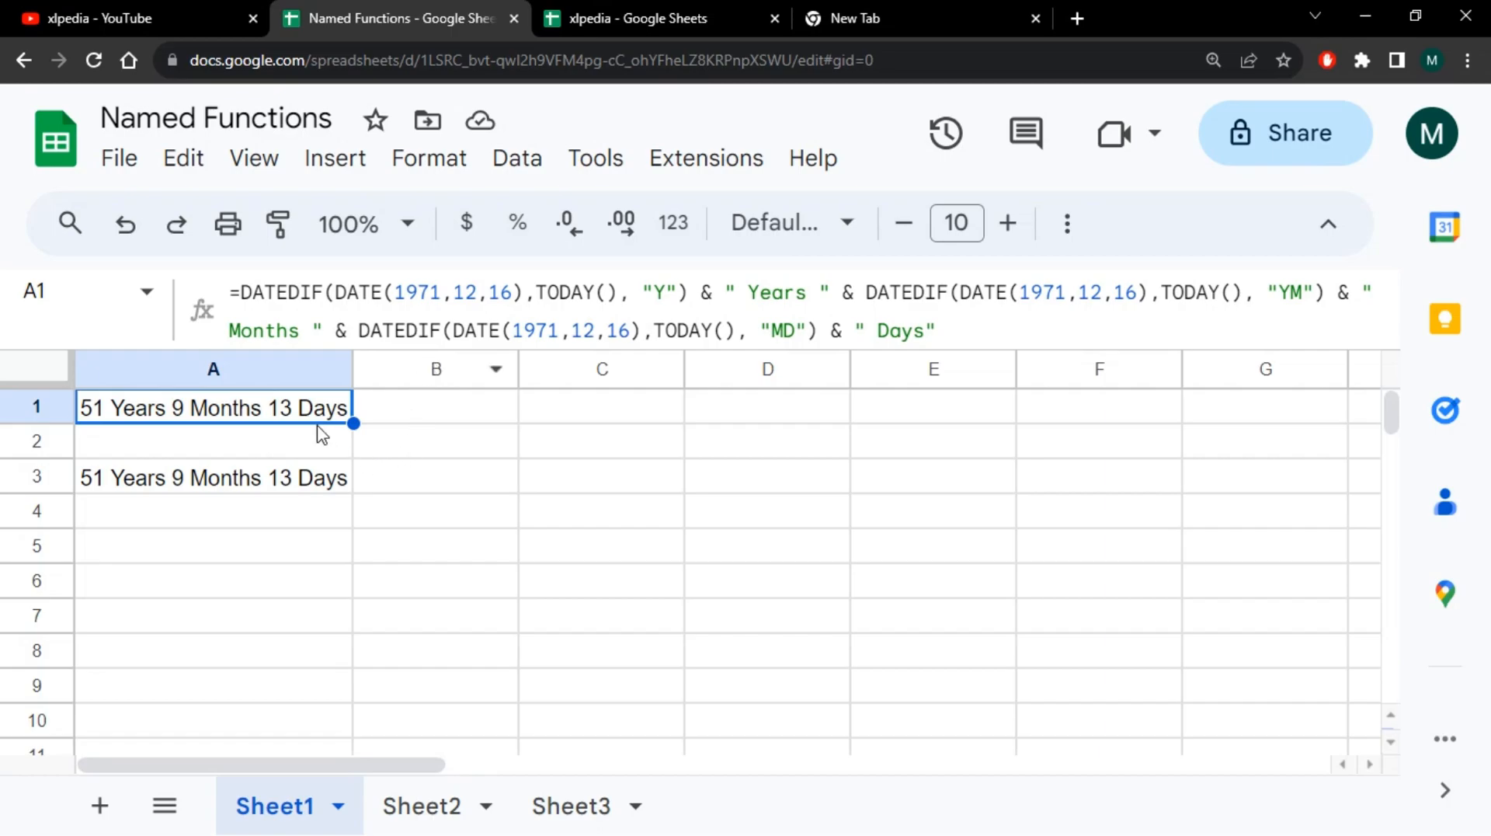
# Examine the AGE function used in cell A3 of Sheet1.
pyautogui.click(291, 487)
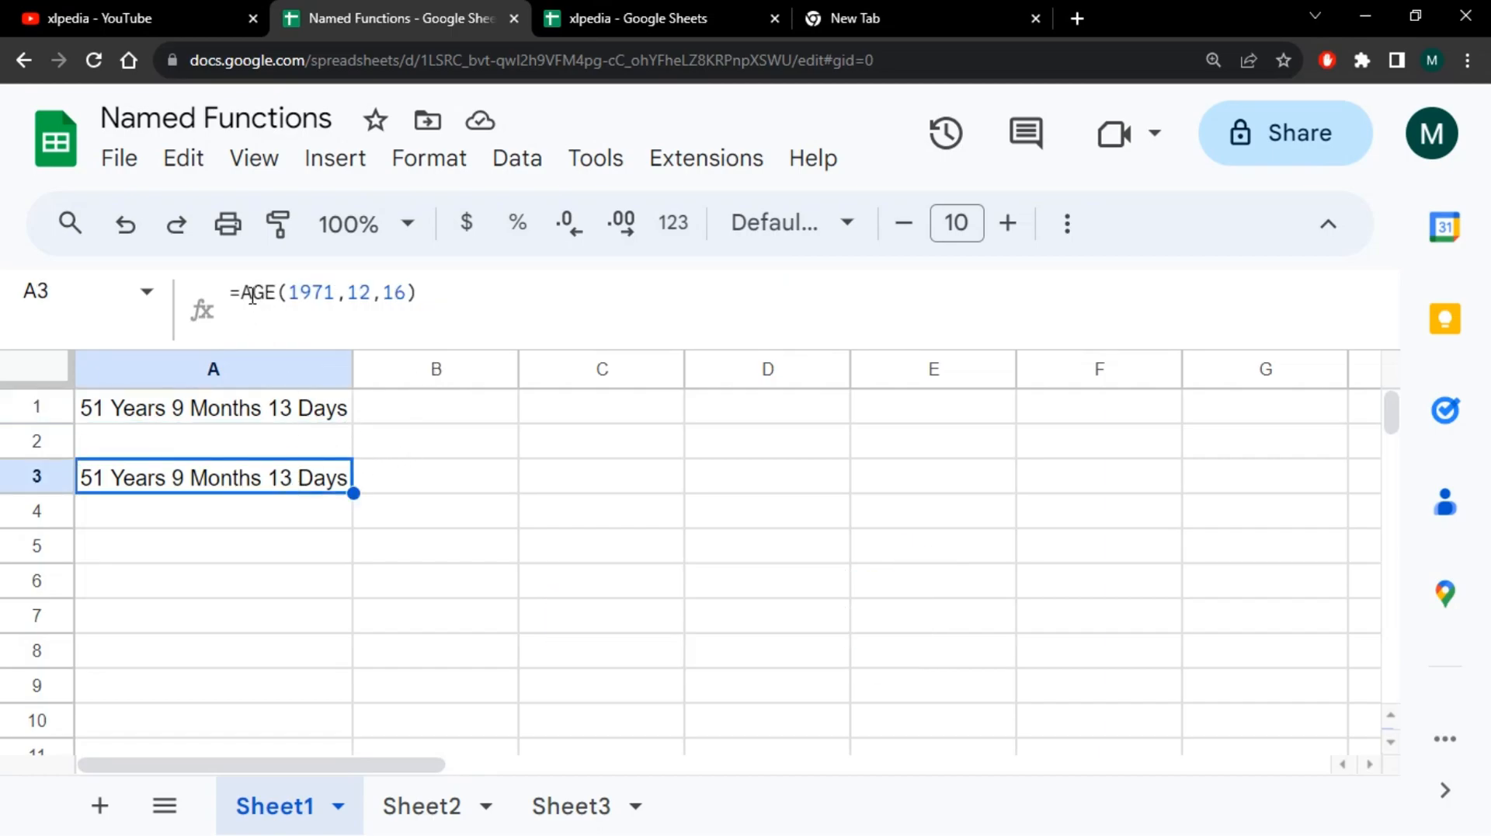
pyautogui.moveTo(246, 293); pyautogui.dragTo(277, 293)
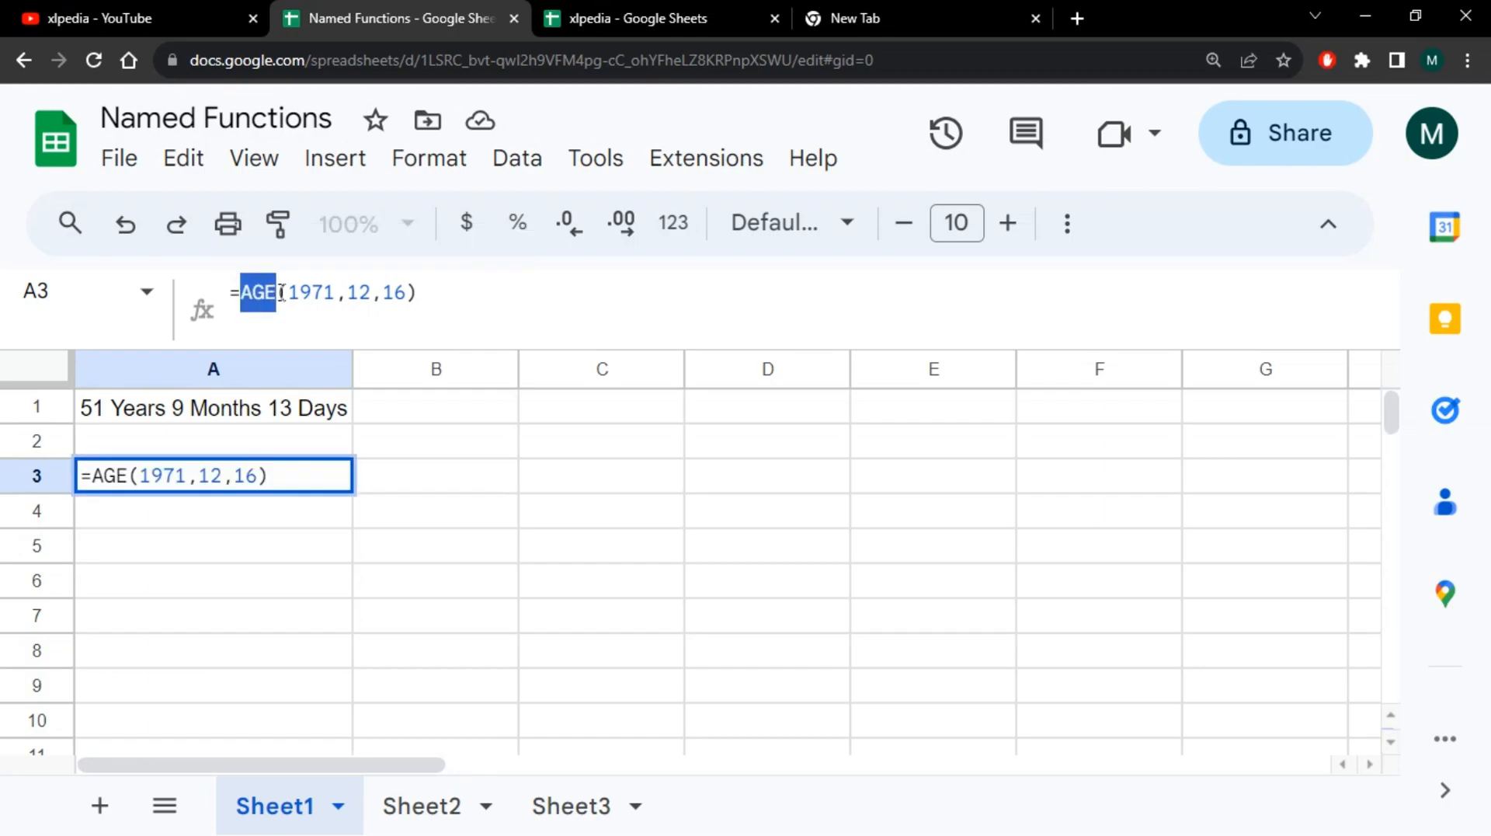
pyautogui.press('Escape')
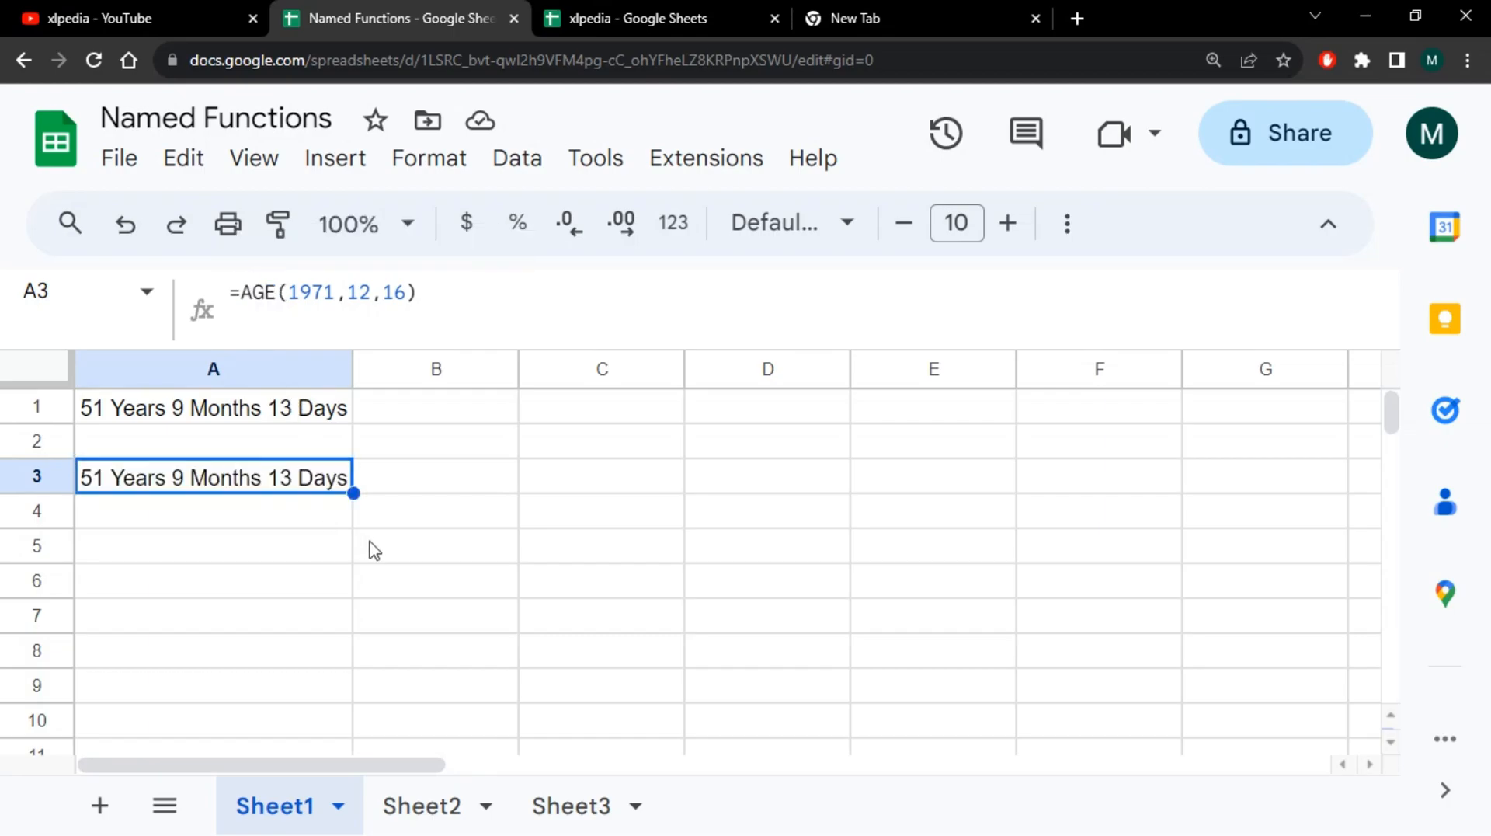
# On Sheet2, examine the year, month and day arguments of the first DATE function in cell A1's formula.
pyautogui.click(429, 806)
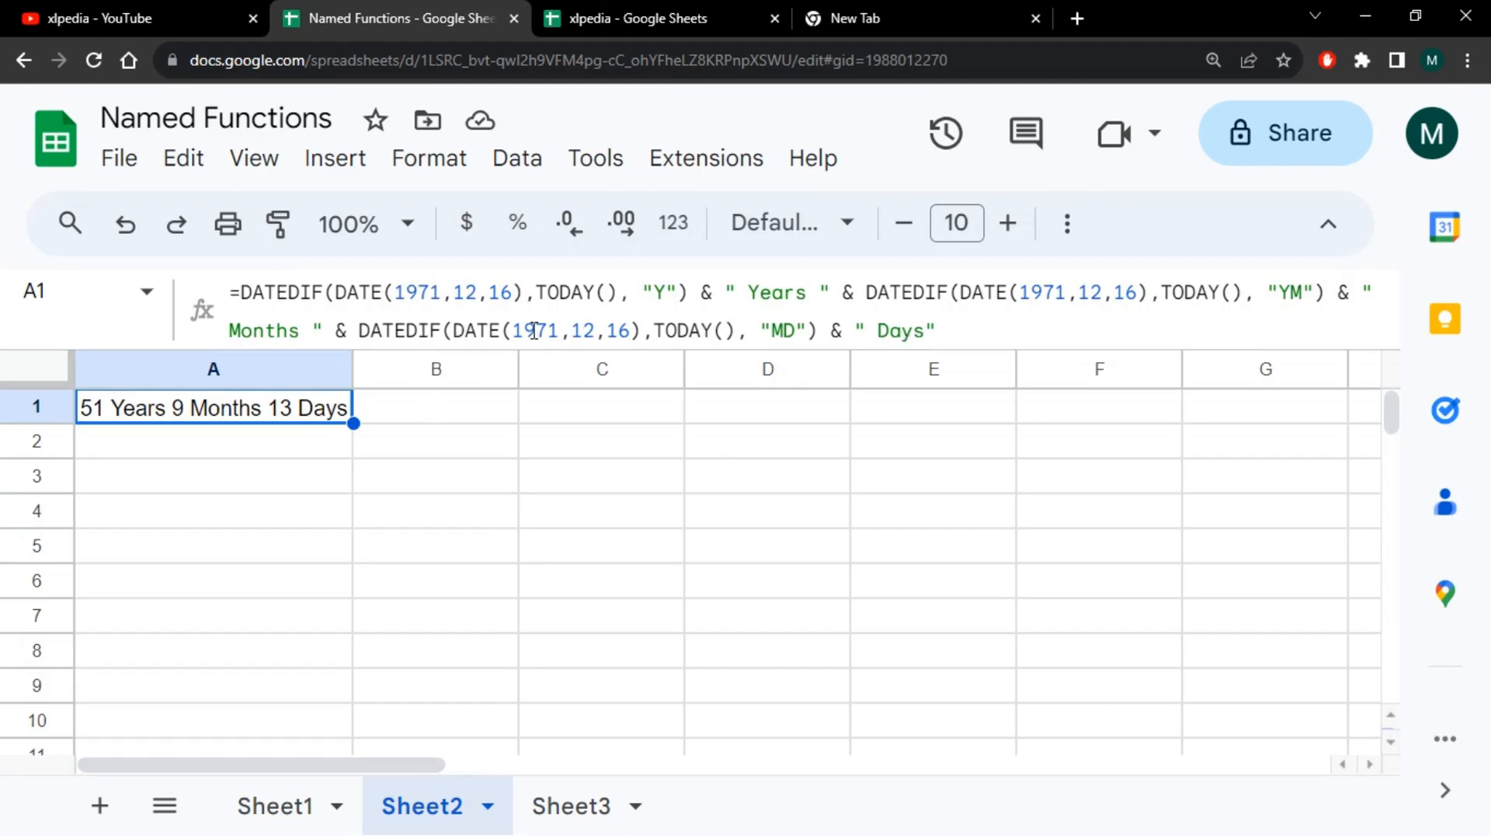
pyautogui.click(403, 292)
pyautogui.click(469, 292)
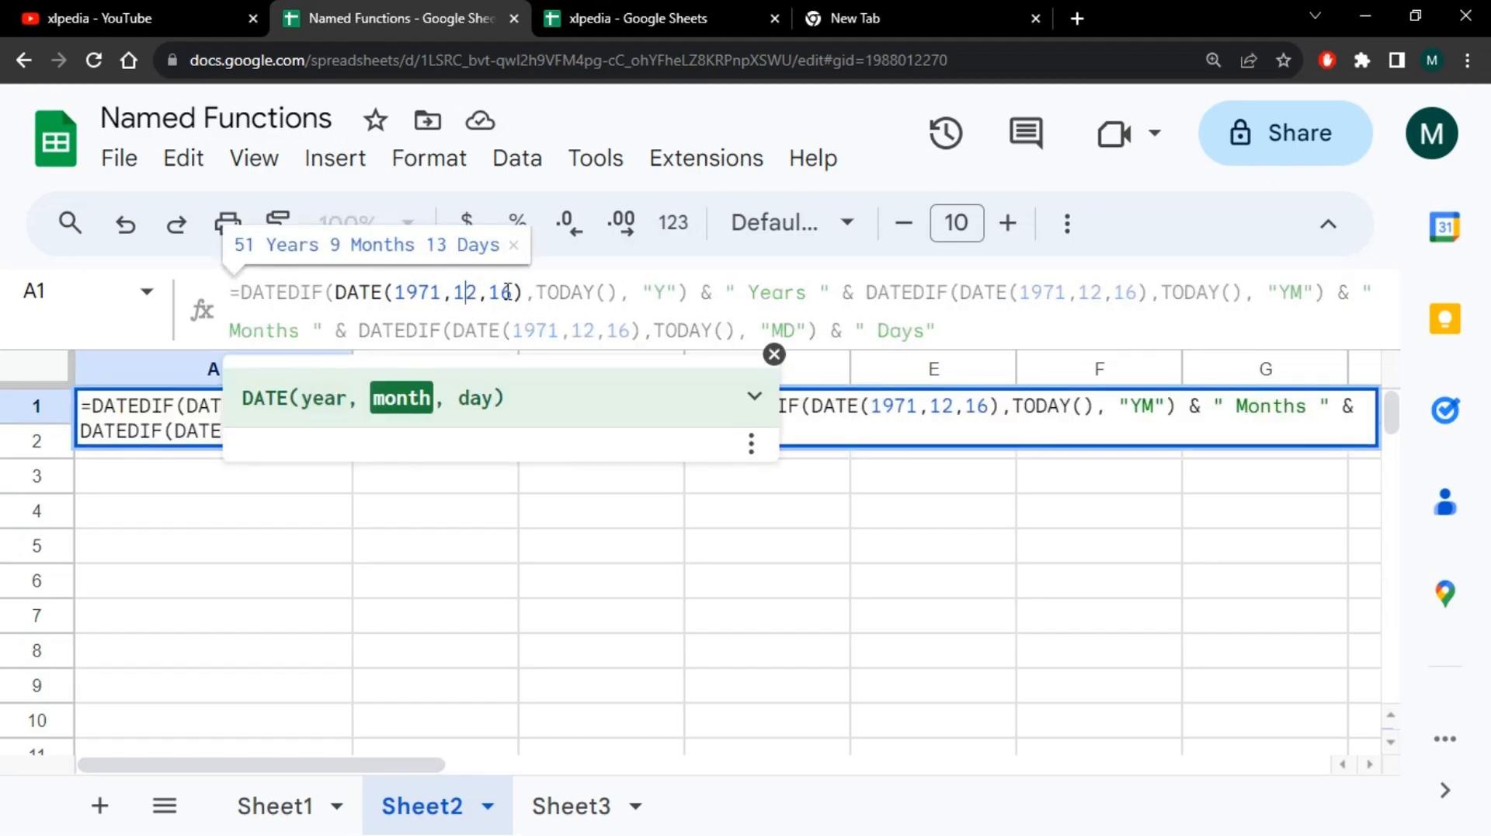
pyautogui.click(503, 292)
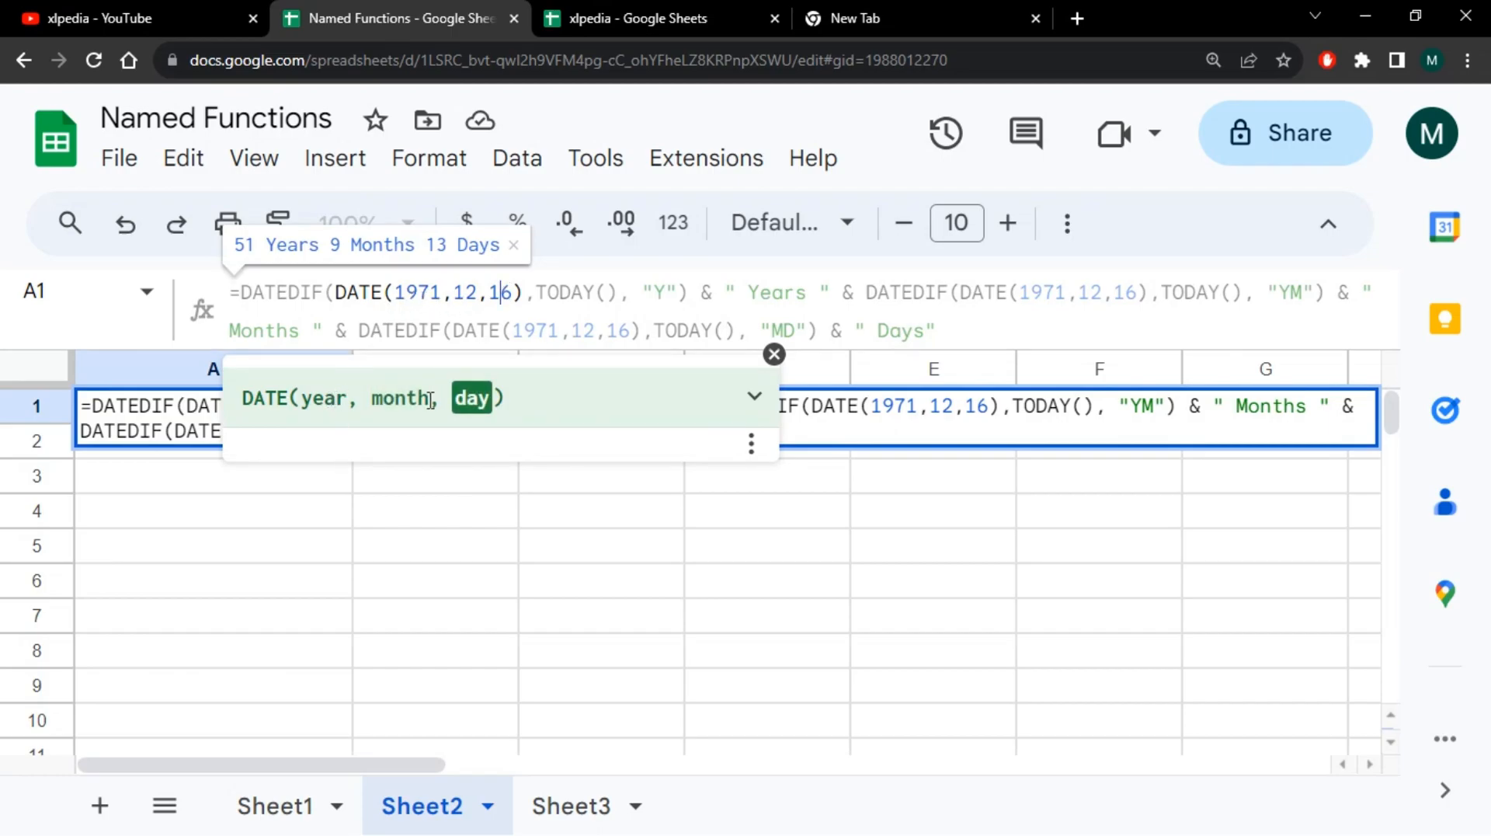
pyautogui.press('Escape')
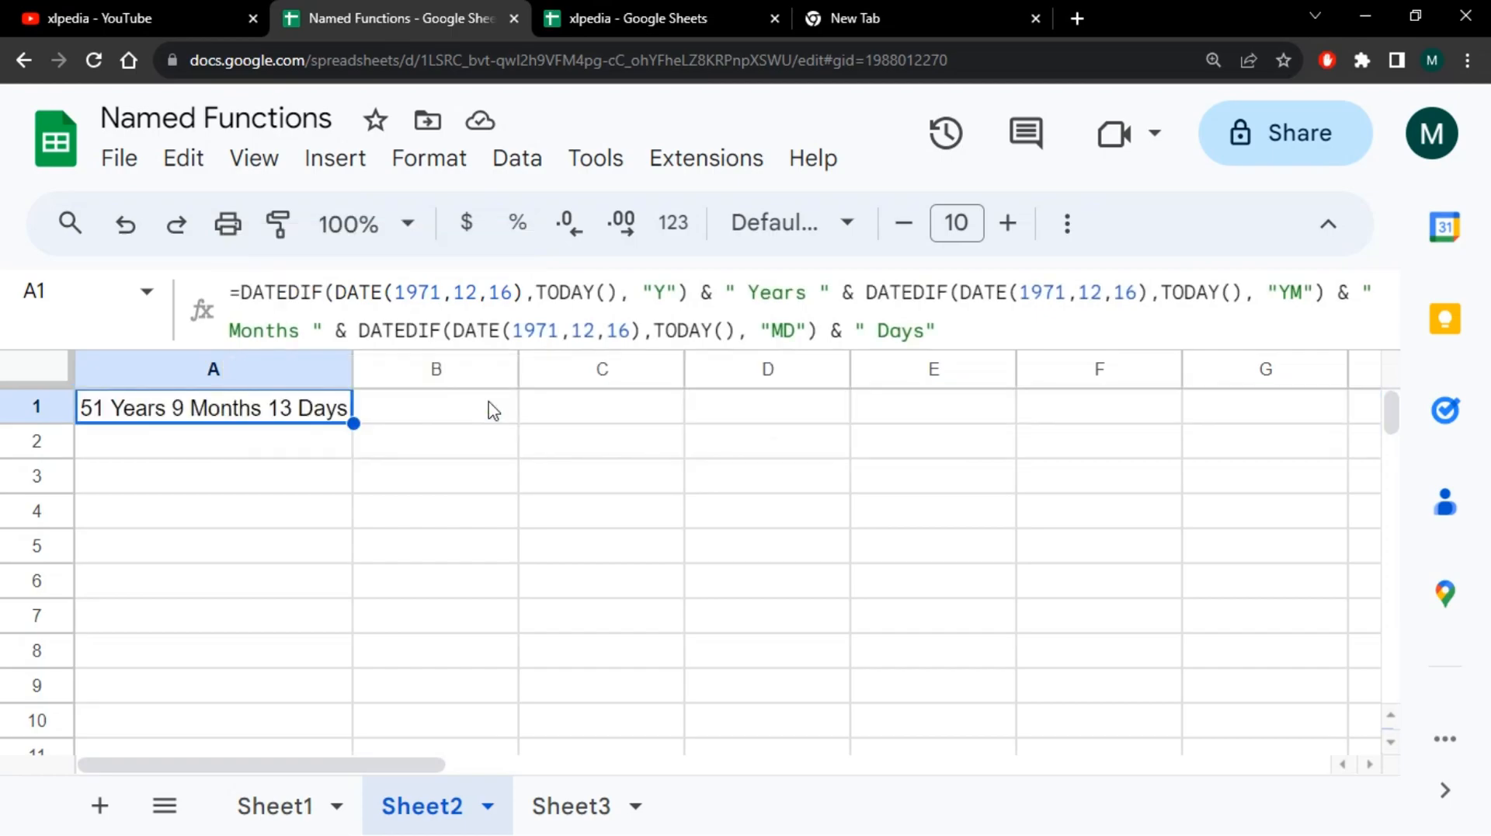
# Copy the entire DATEDIF age formula from cell A1 of Sheet2.
pyautogui.moveTo(943, 330); pyautogui.dragTo(231, 285)
pyautogui.hotkey('ctrl', 'c')
pyautogui.press('Escape')
# Start a new named function and name it AGECALC.
pyautogui.click(516, 158)
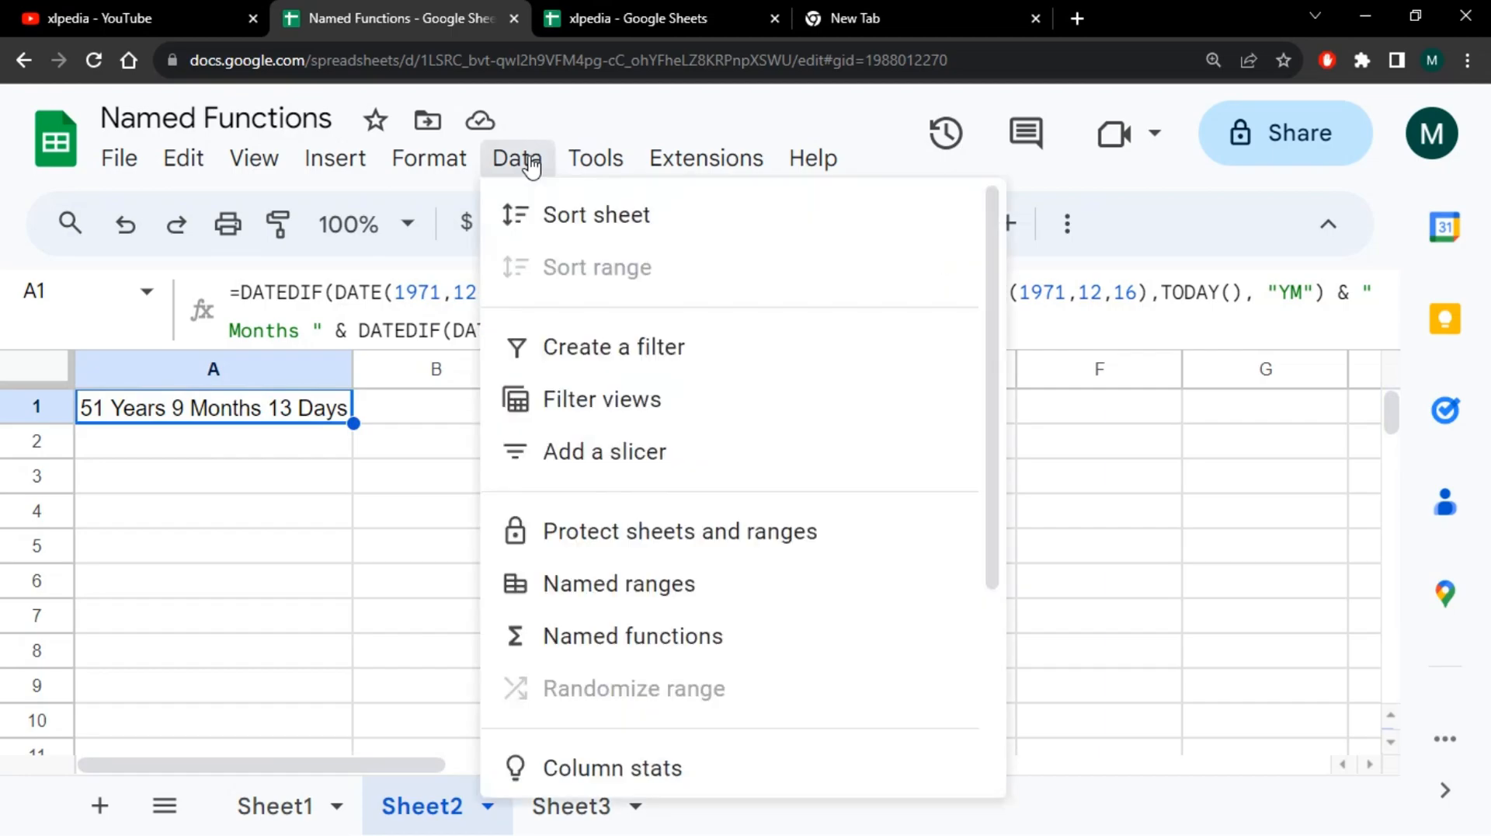
pyautogui.click(723, 646)
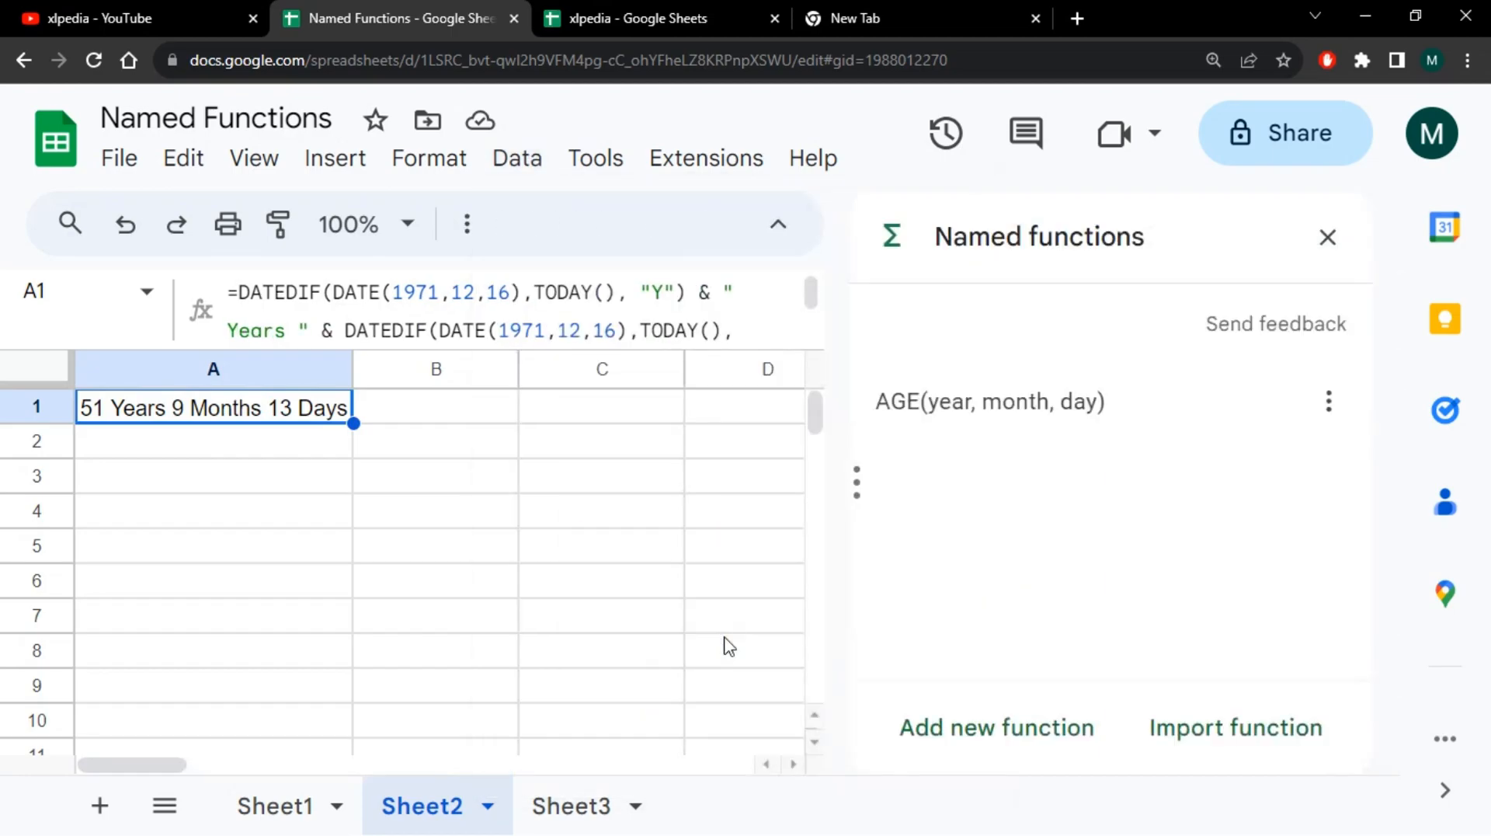
pyautogui.click(1021, 742)
pyautogui.click(1078, 426)
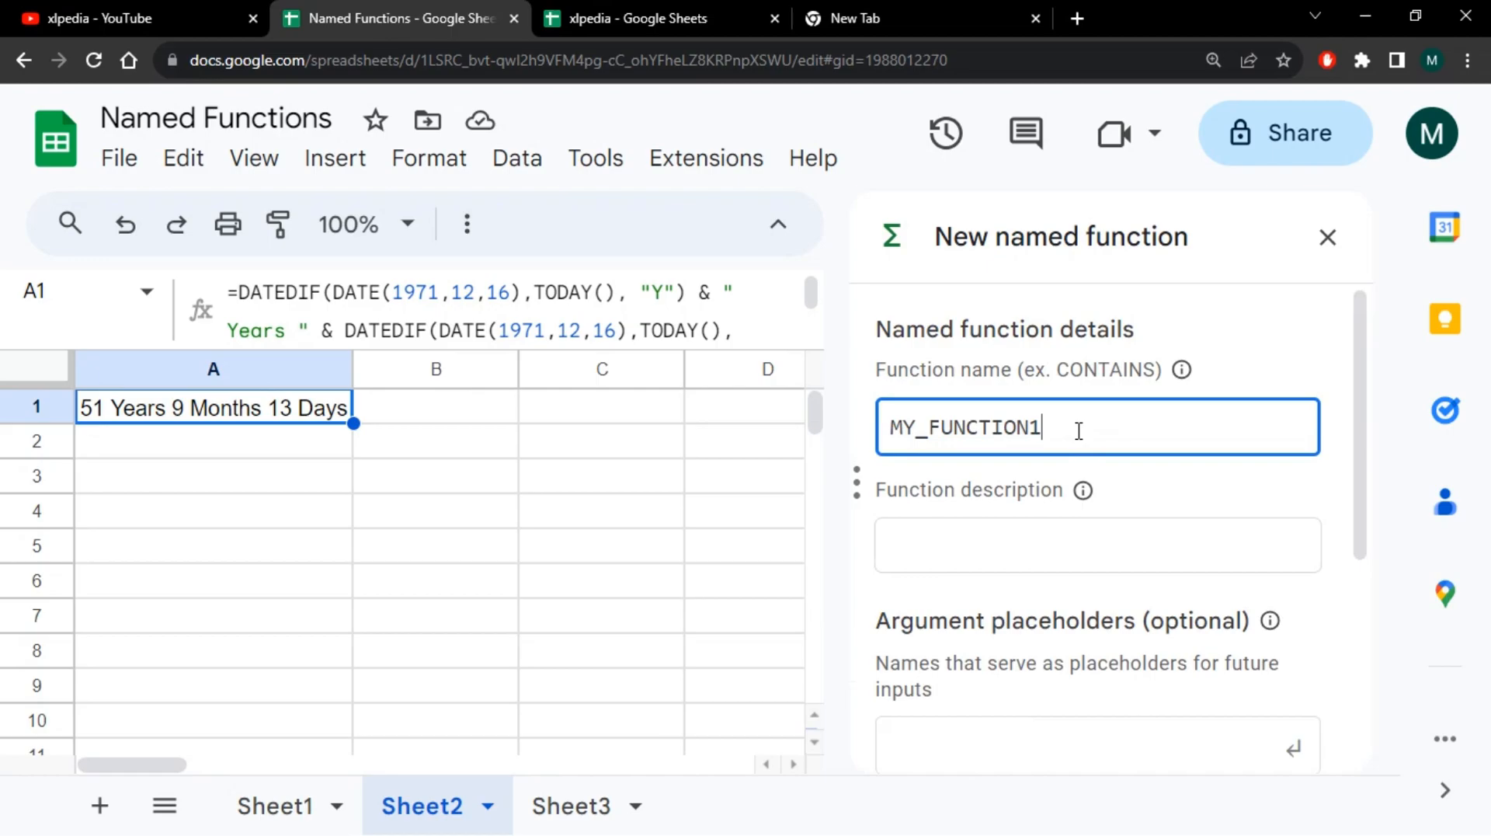
pyautogui.moveTo(1041, 427); pyautogui.dragTo(879, 430)
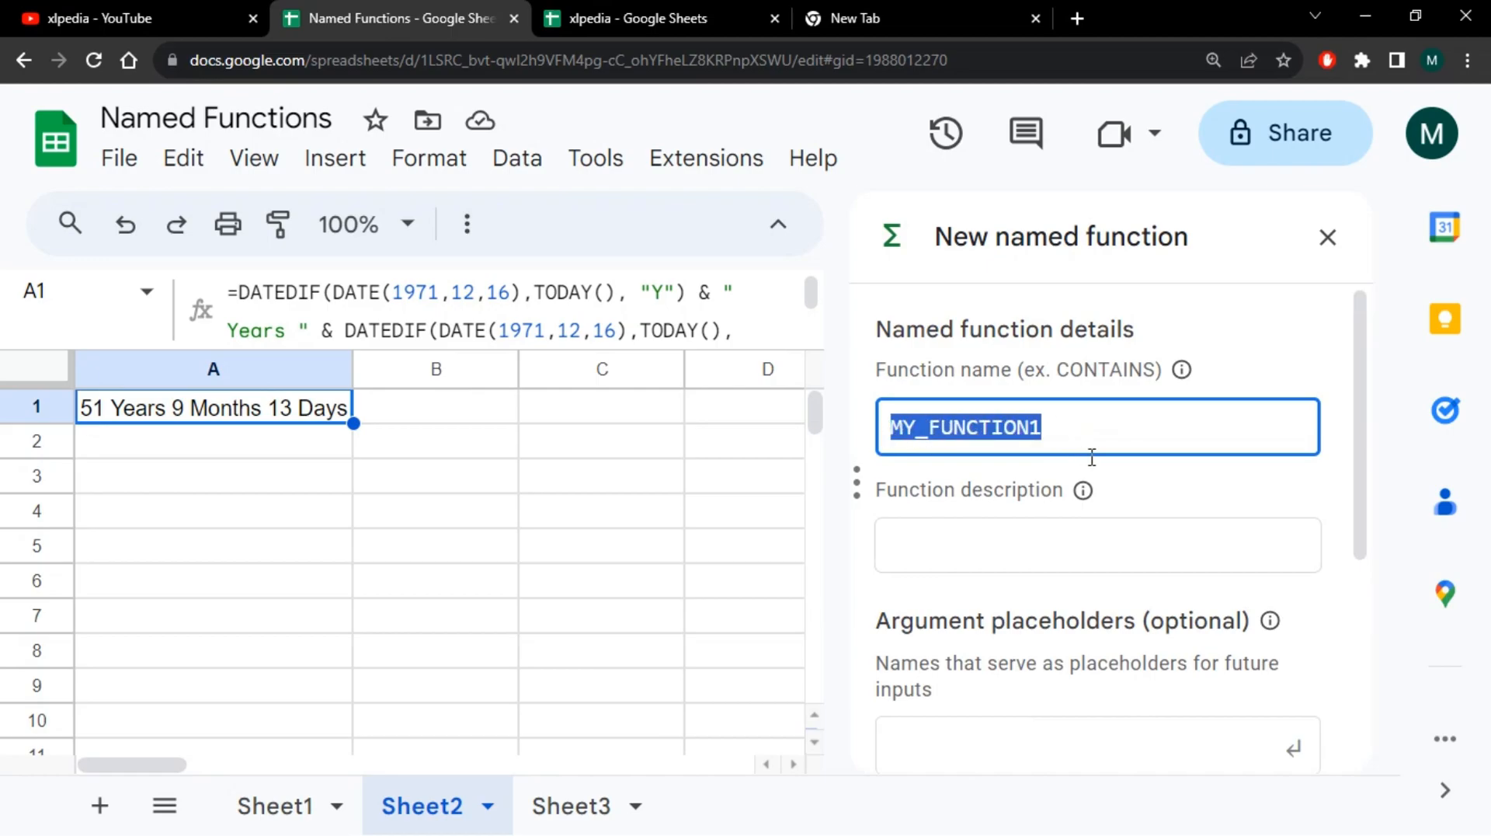
pyautogui.write('AGECALC')
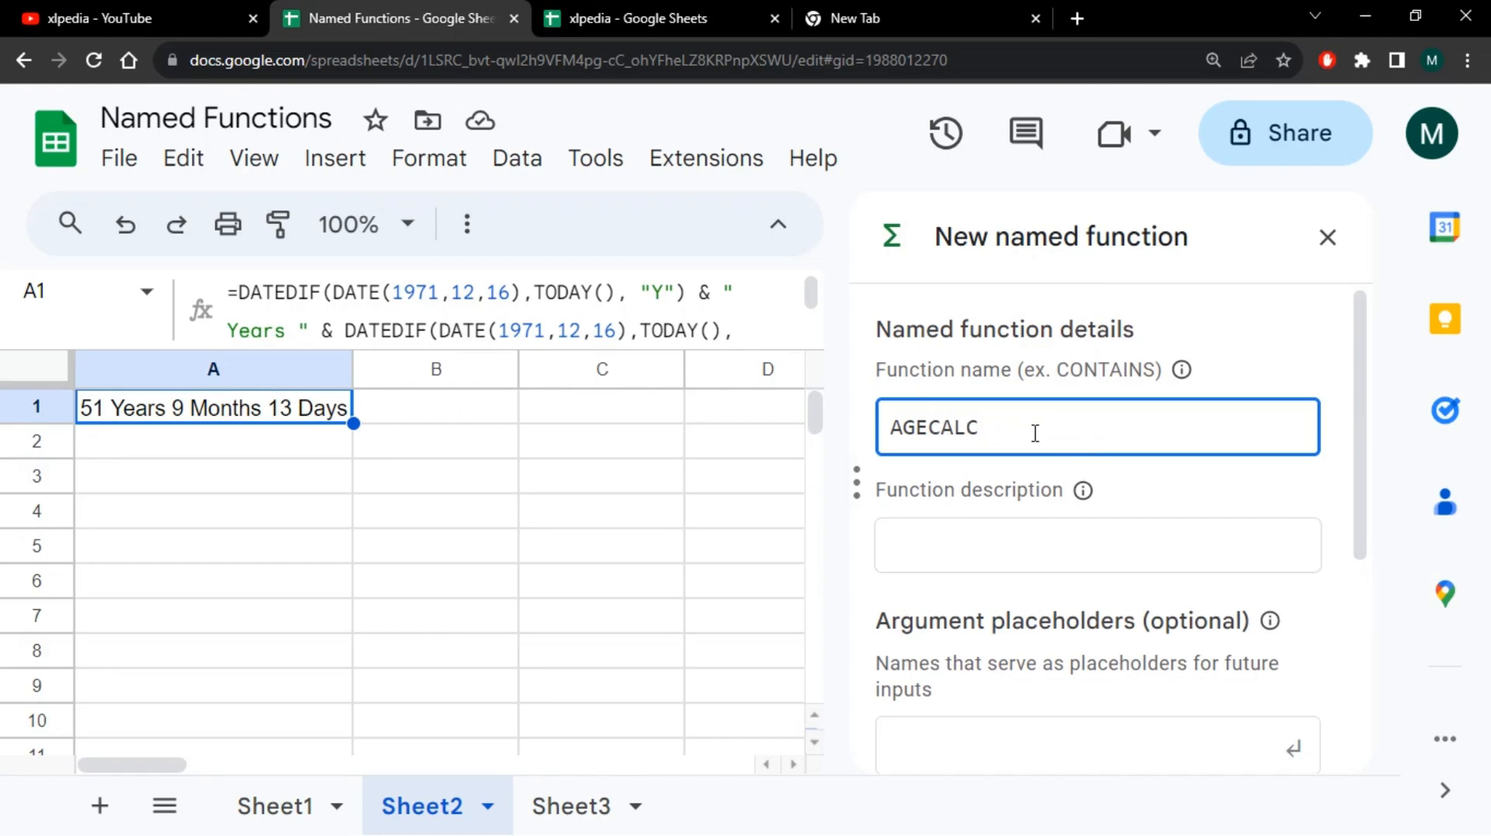
# Enter the function description "Calculates age in years, months and days.".
pyautogui.click(994, 556)
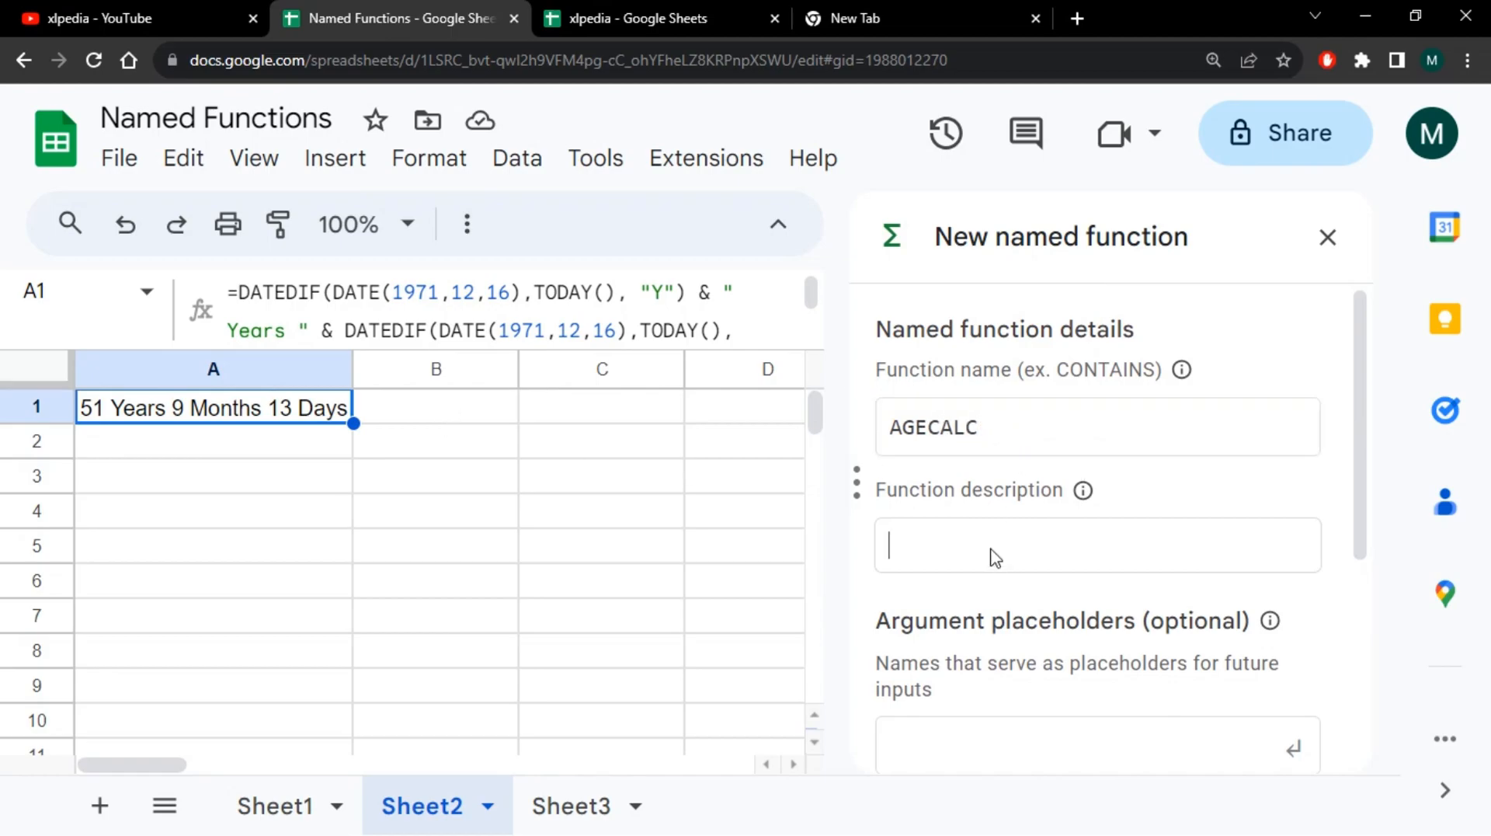
pyautogui.write('Calculates age in ')
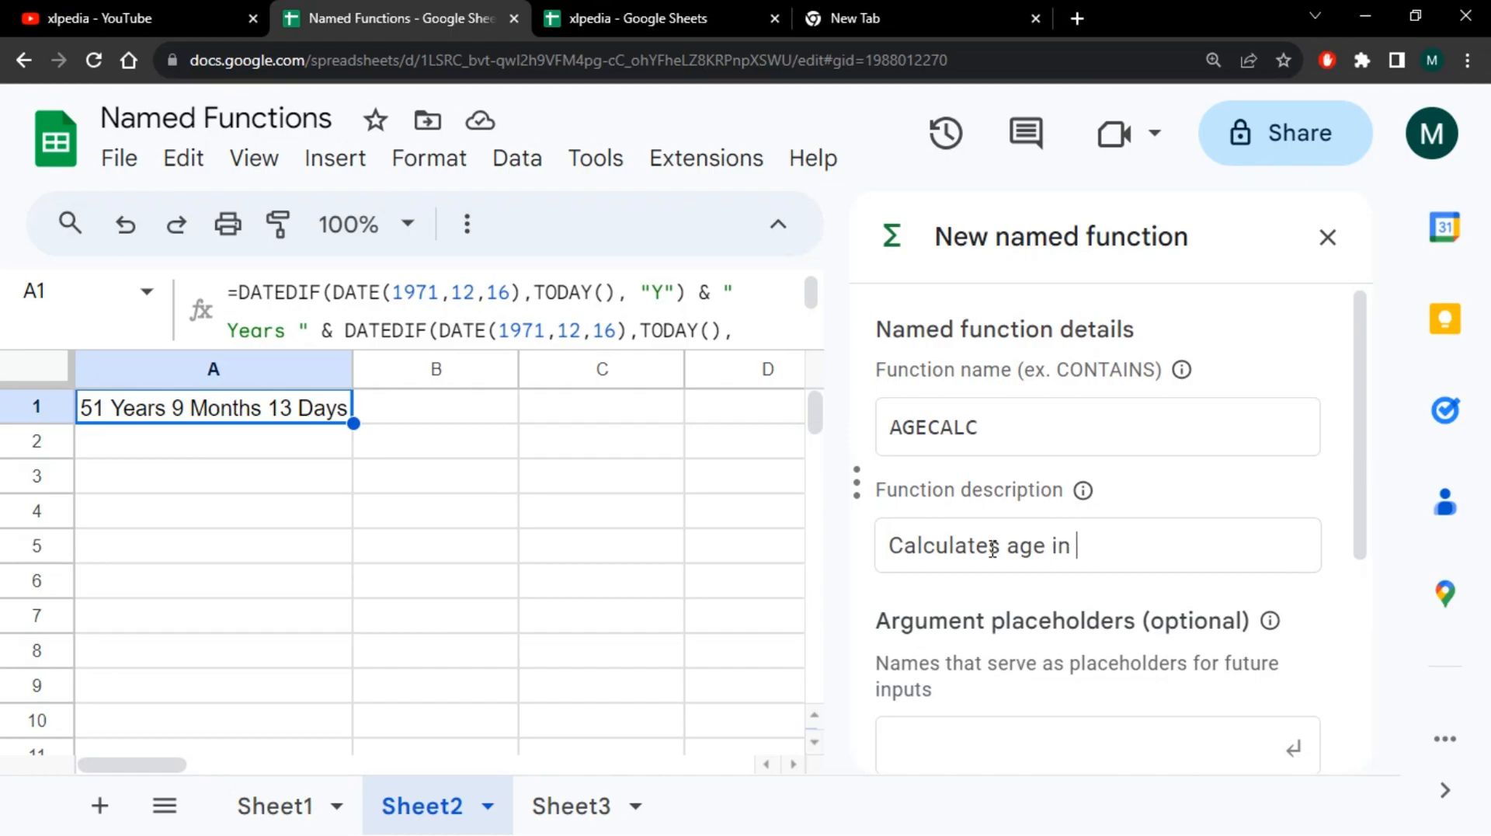
pyautogui.write('years, months and days.')
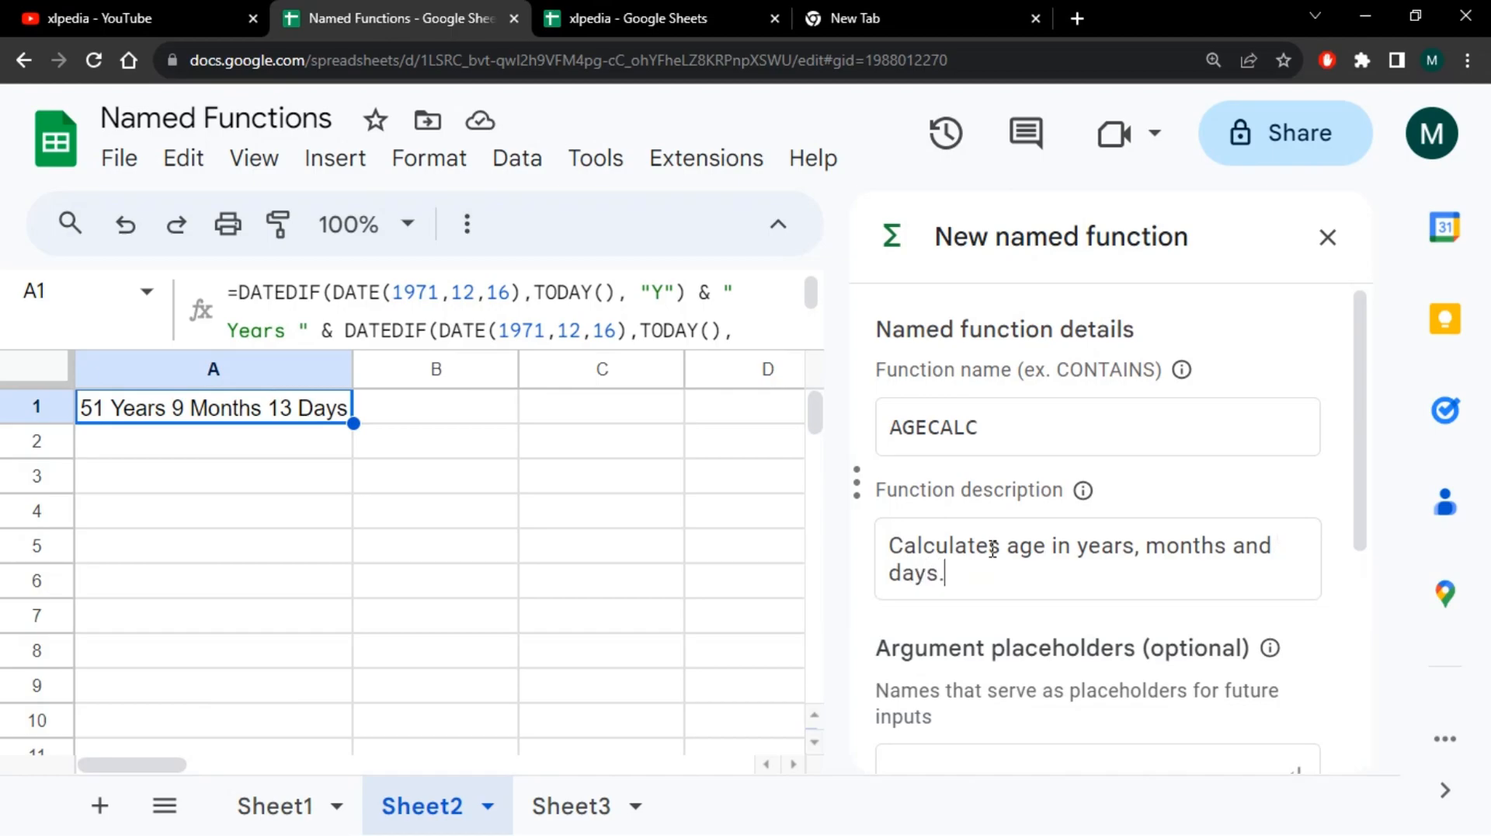
# Check the DATE arguments in A1's formula and add the argument placeholders year, month and day to the named function.
pyautogui.scroll(-1, 1010, 536)
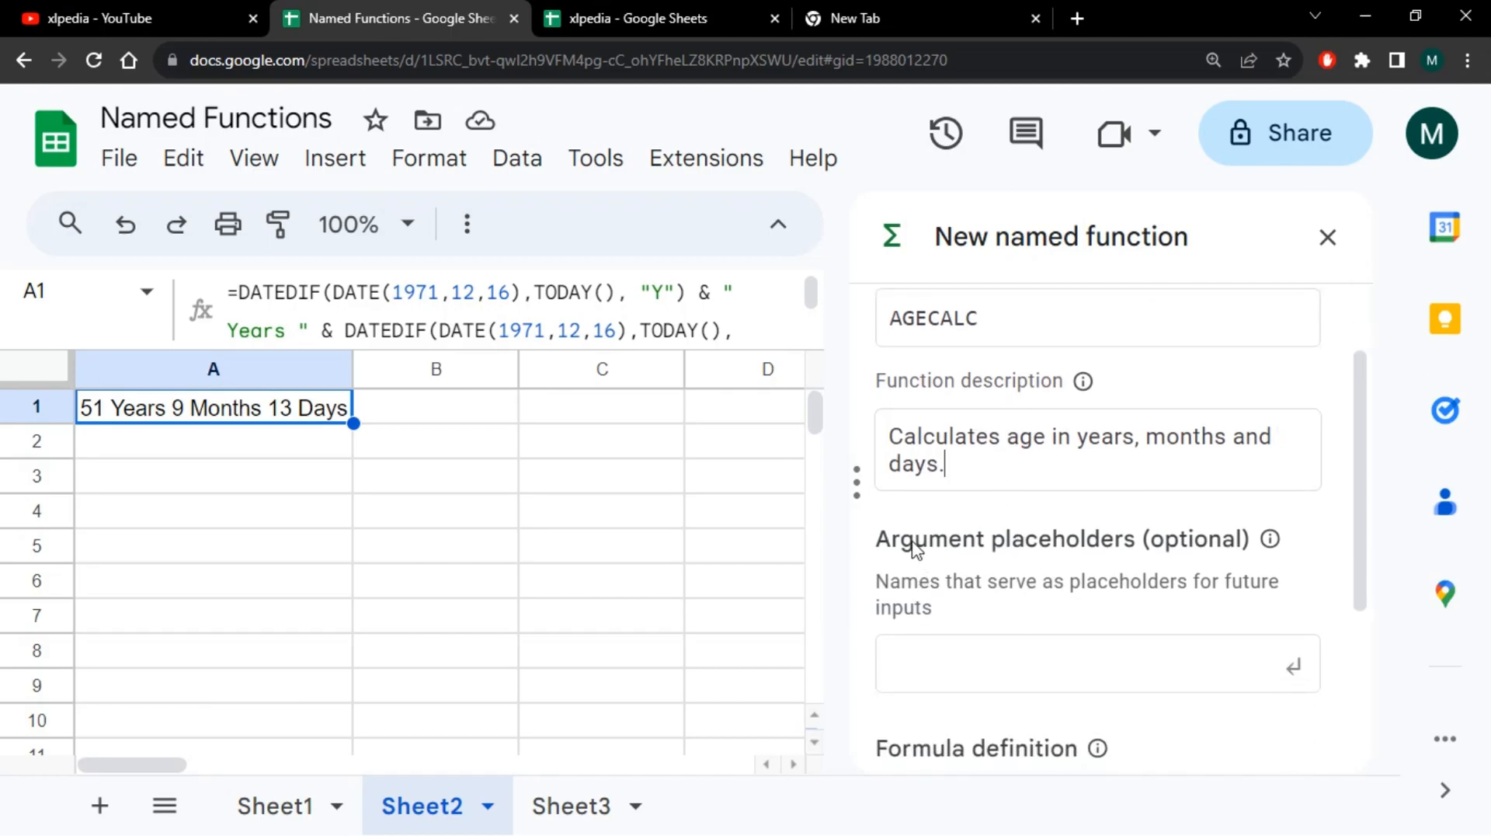
pyautogui.click(1013, 662)
pyautogui.click(417, 292)
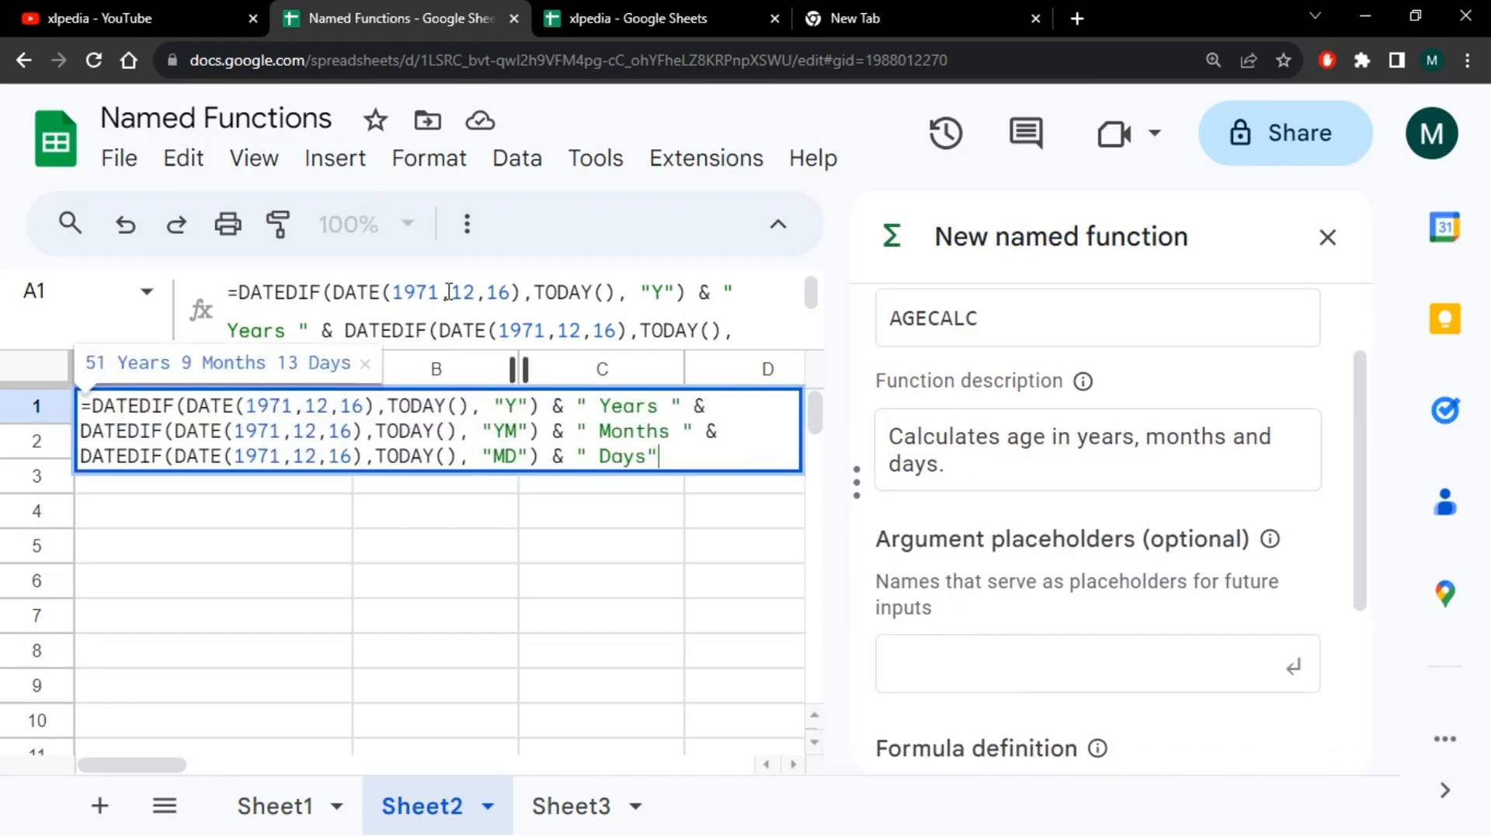
pyautogui.click(464, 292)
pyautogui.click(503, 293)
pyautogui.press('Escape')
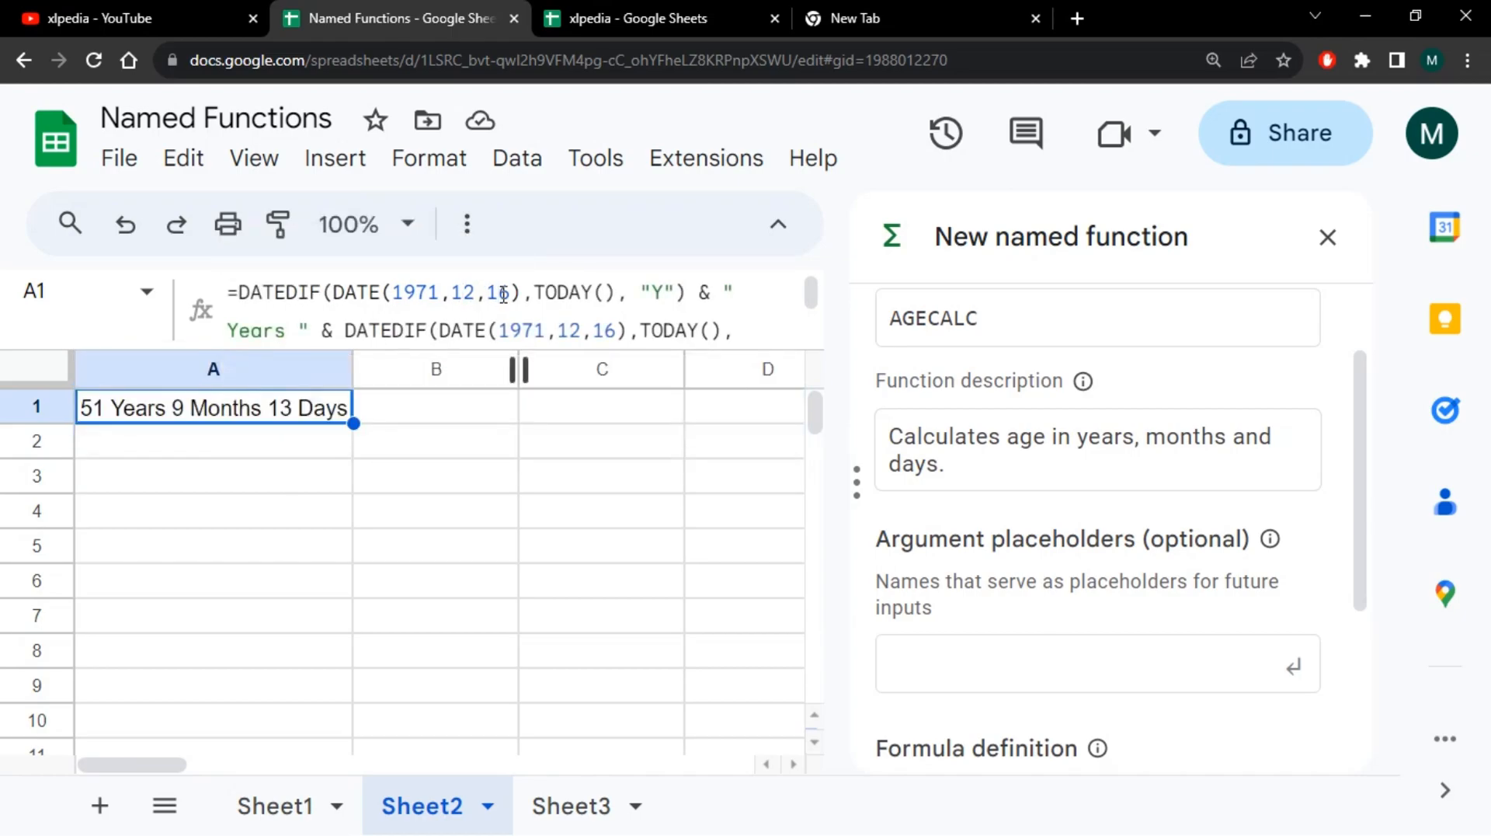
pyautogui.click(944, 670)
pyautogui.write('year')
pyautogui.press('Return')
pyautogui.write('month')
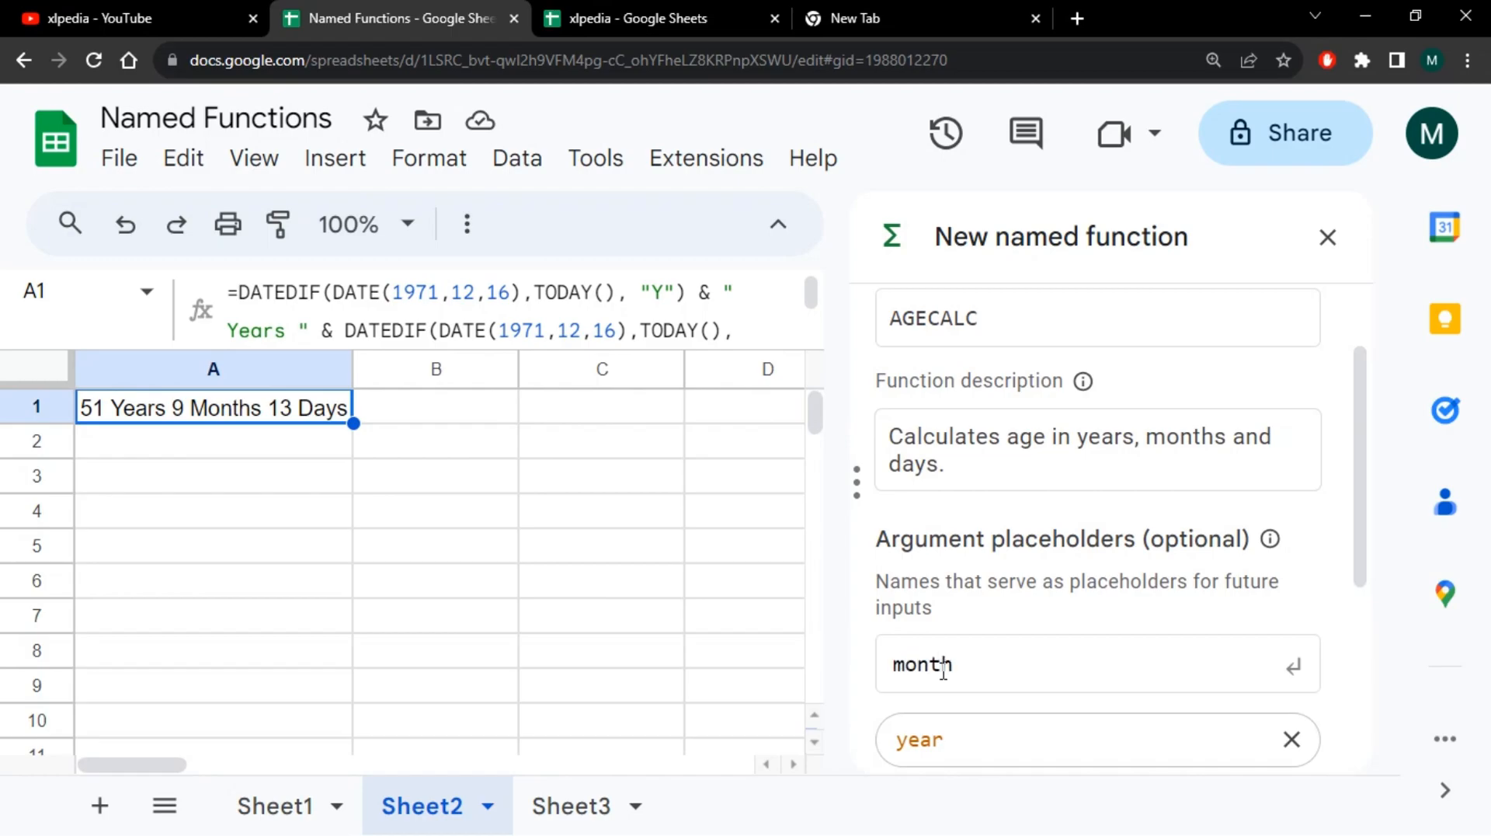
pyautogui.press('Return')
pyautogui.write('day')
pyautogui.press('Return')
# Paste the copied DATEDIF formula as the named function's formula definition.
pyautogui.scroll(-4, 1001, 632)
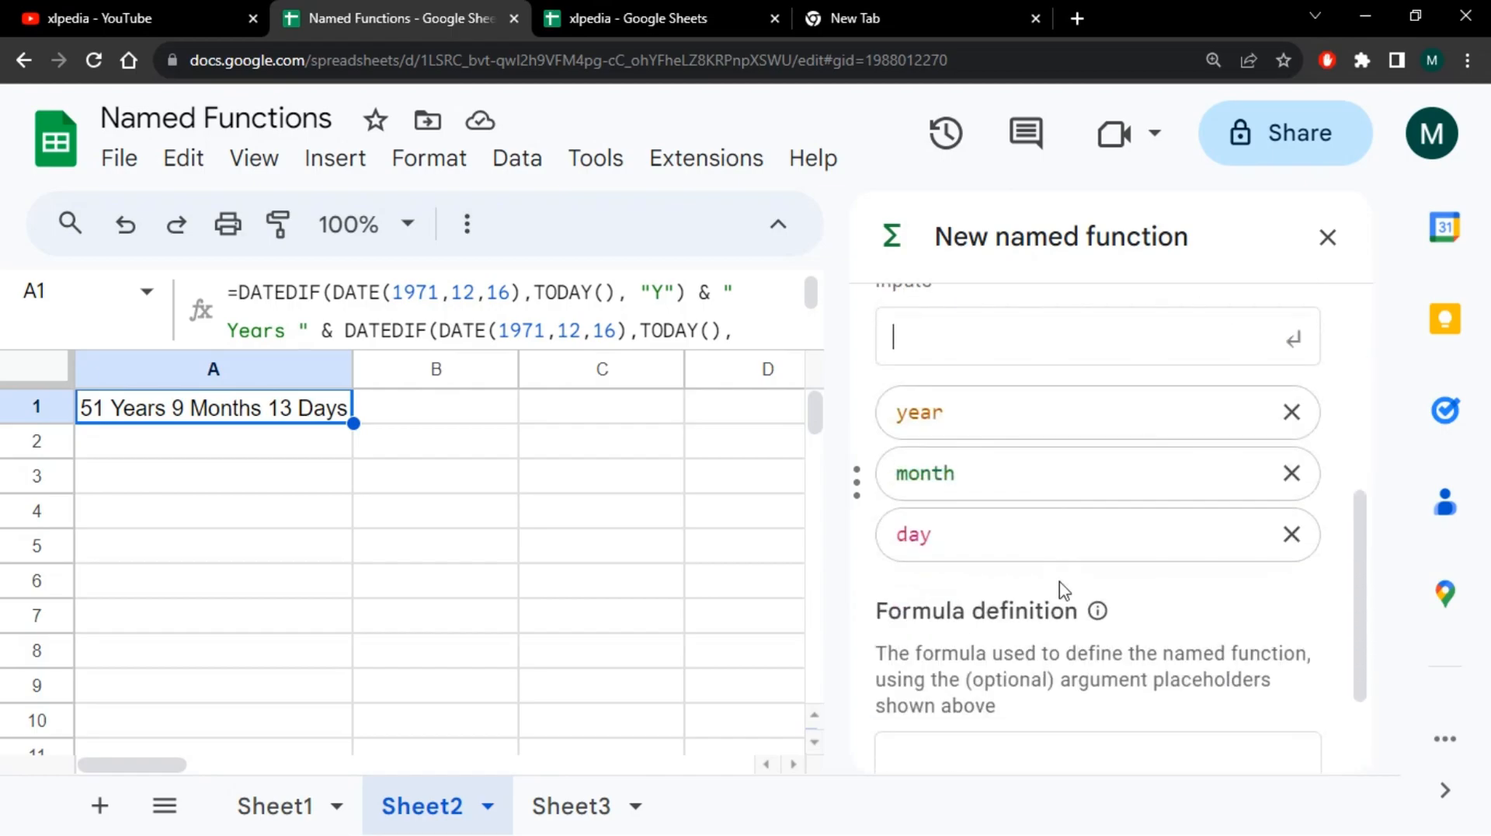
pyautogui.scroll(-2, 1072, 559)
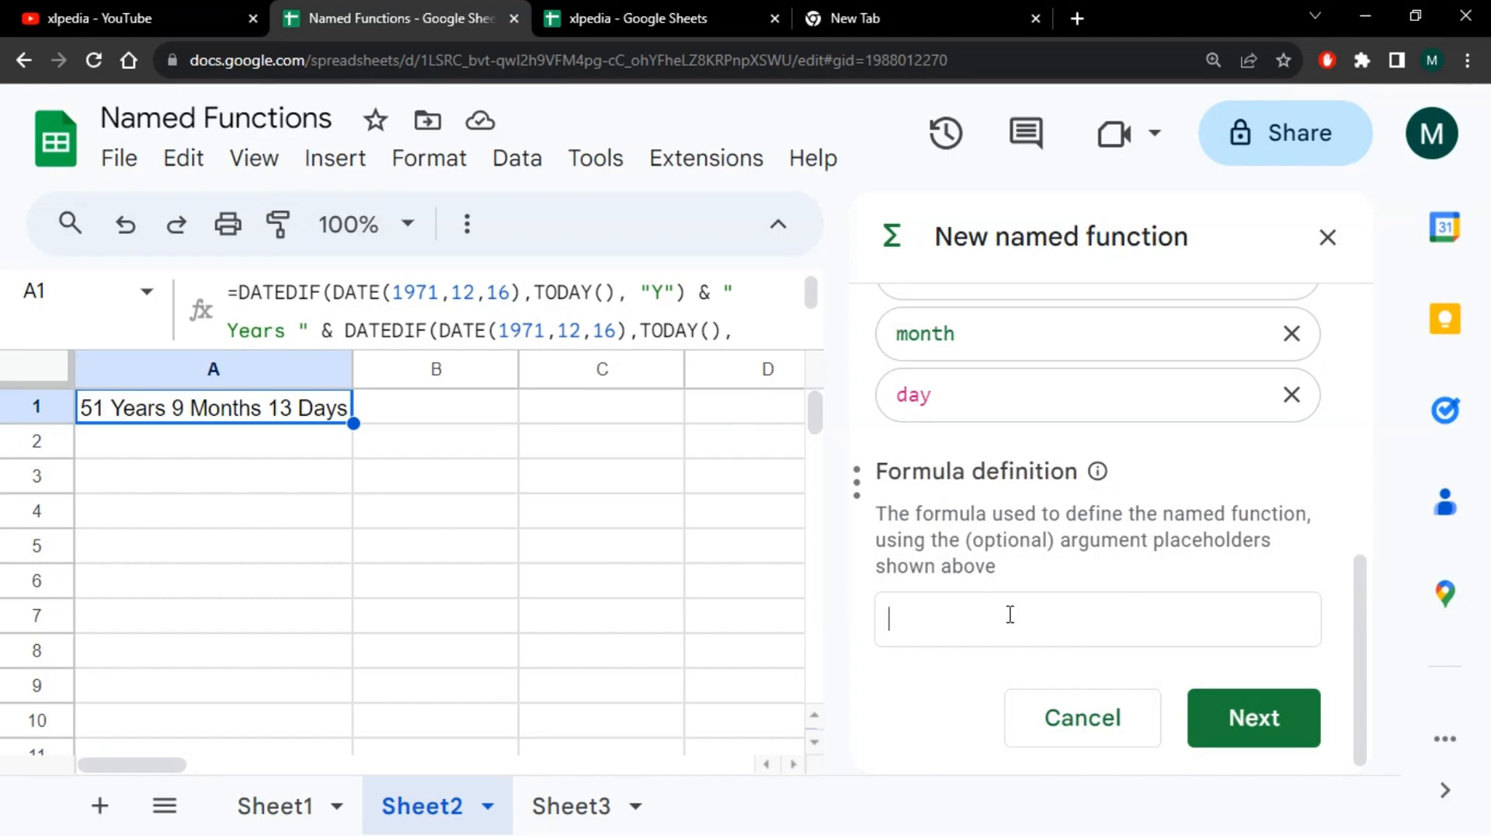
pyautogui.hotkey('ctrl', 'v')
# In the formula definition, replace the first DATE function's three numbers with the placeholders year, month and day.
pyautogui.moveTo(1055, 620); pyautogui.dragTo(1103, 621)
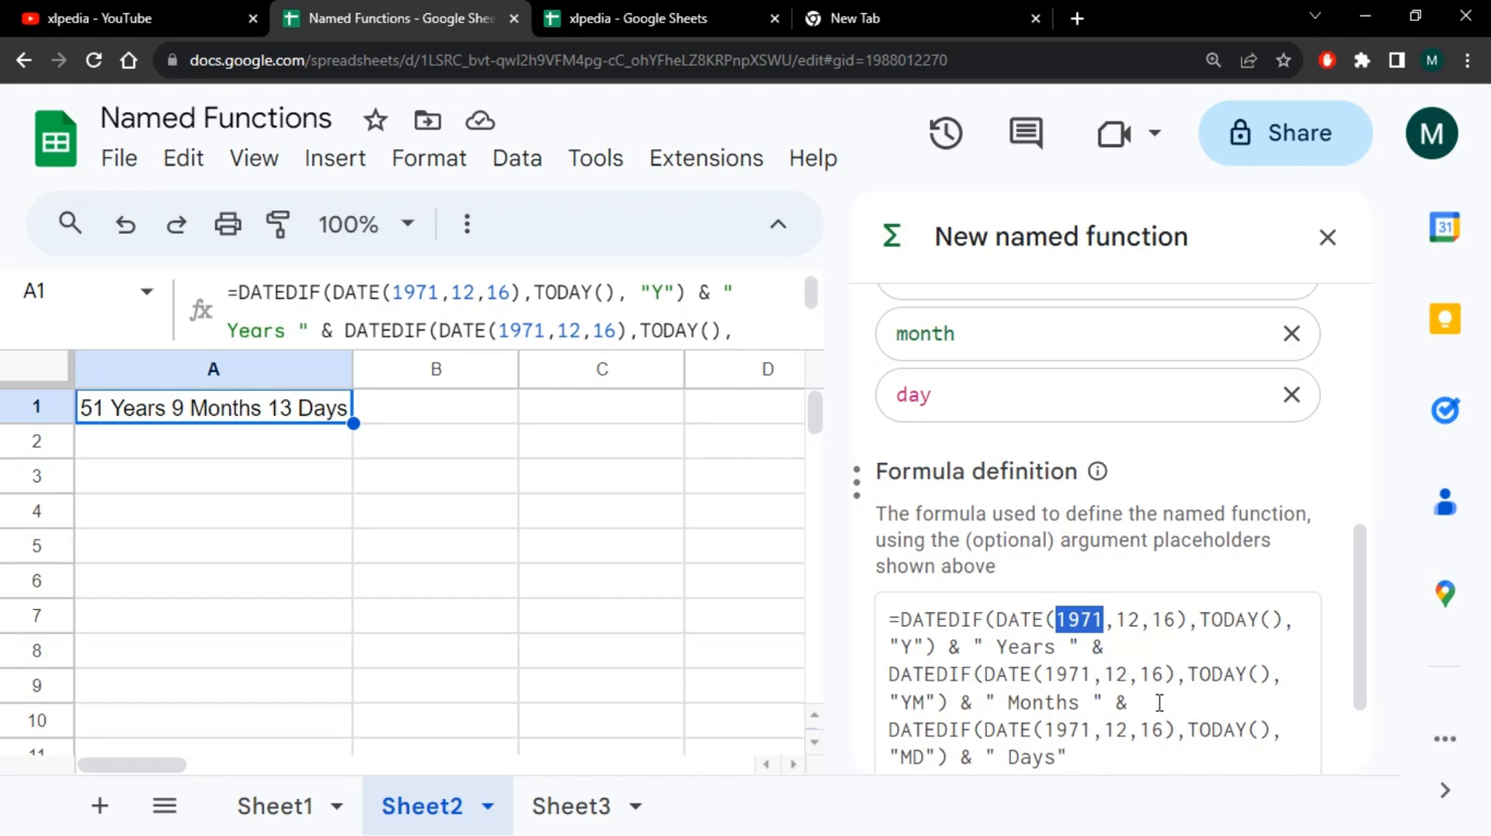
pyautogui.write('year')
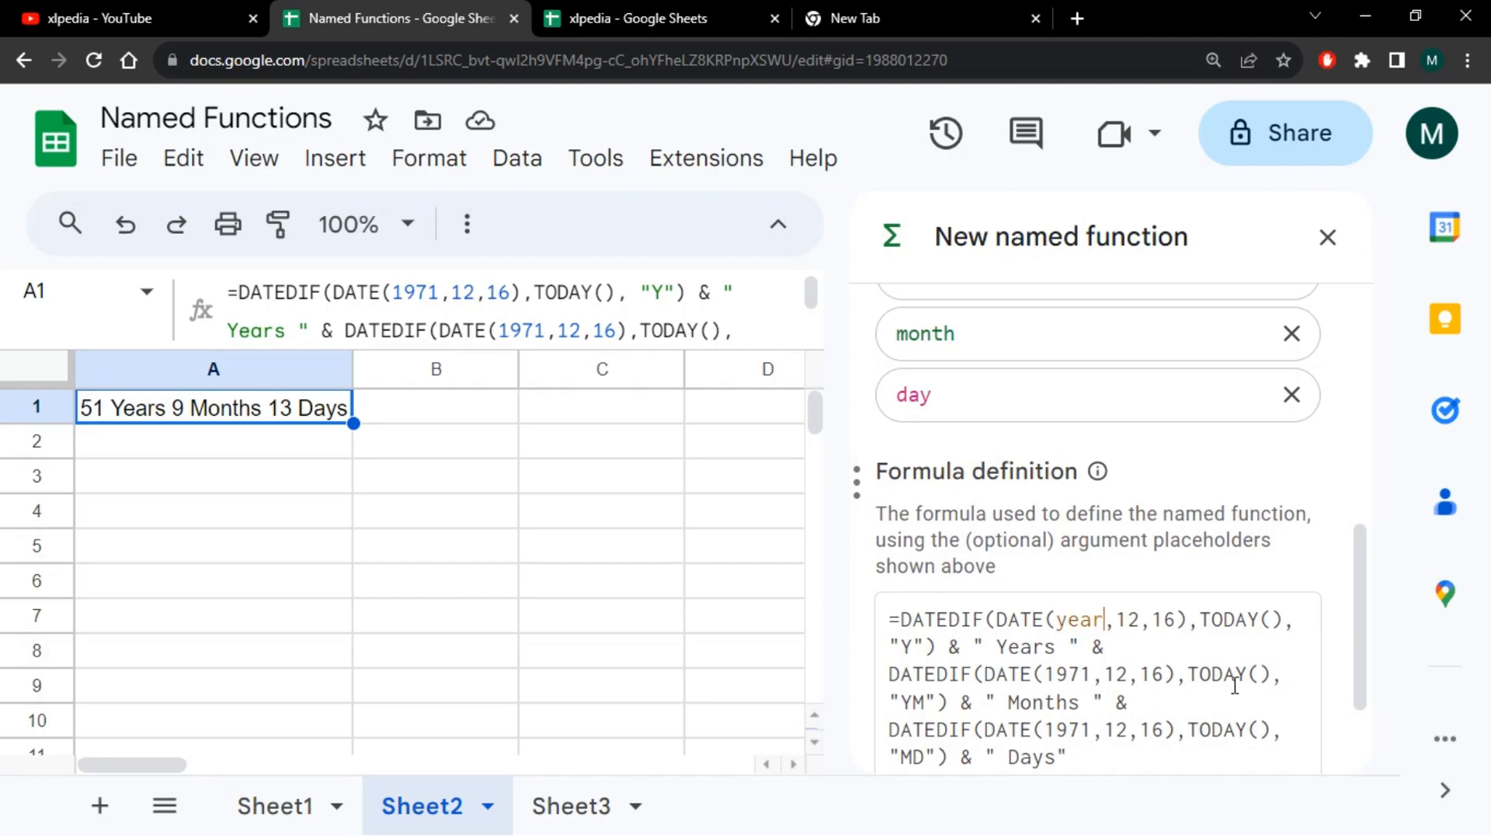
pyautogui.moveTo(1120, 626); pyautogui.dragTo(1142, 626)
pyautogui.write('month')
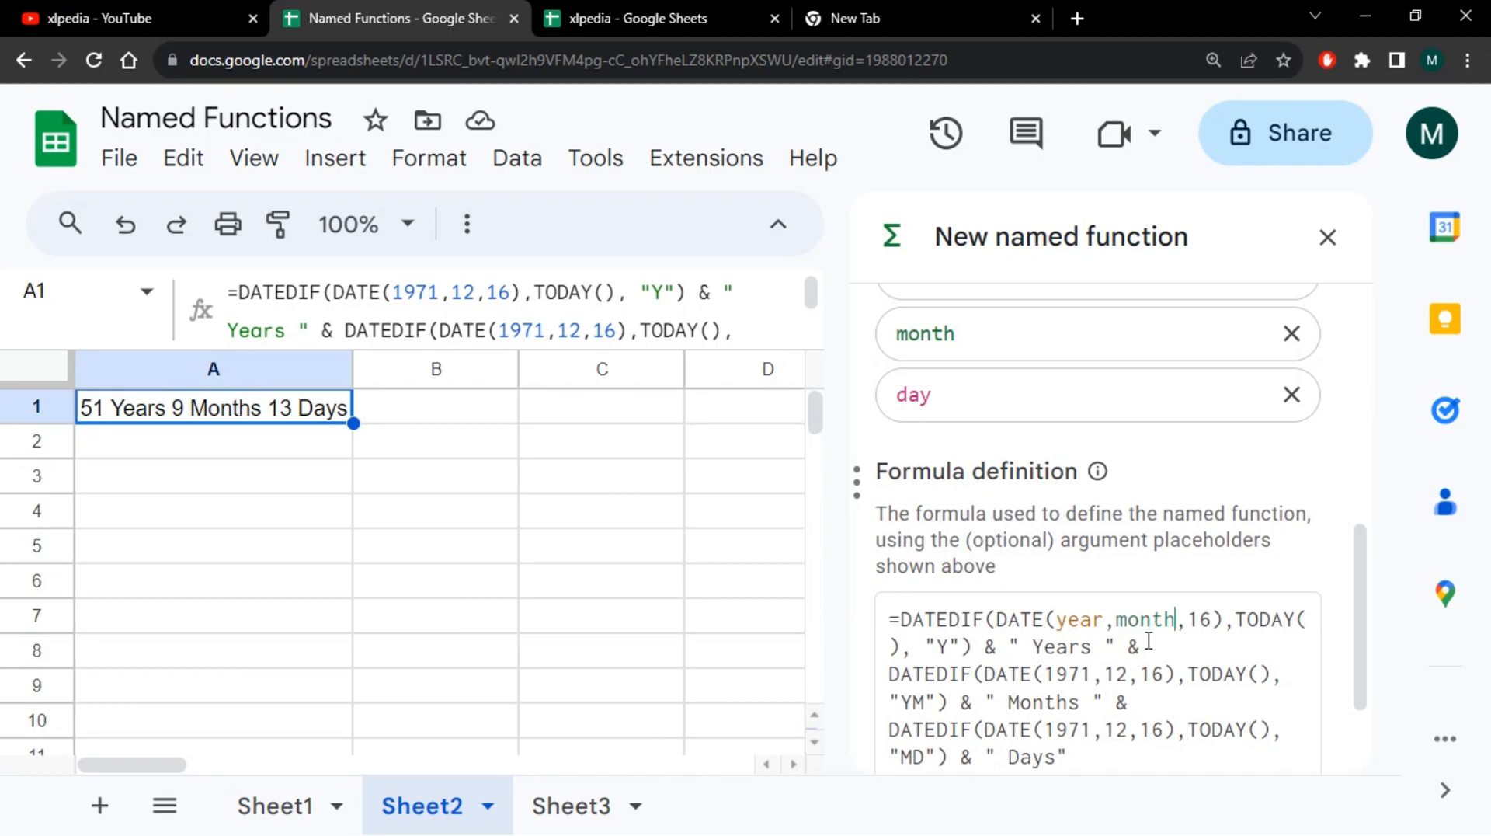
pyautogui.moveTo(1186, 619); pyautogui.dragTo(1213, 624)
pyautogui.write('day')
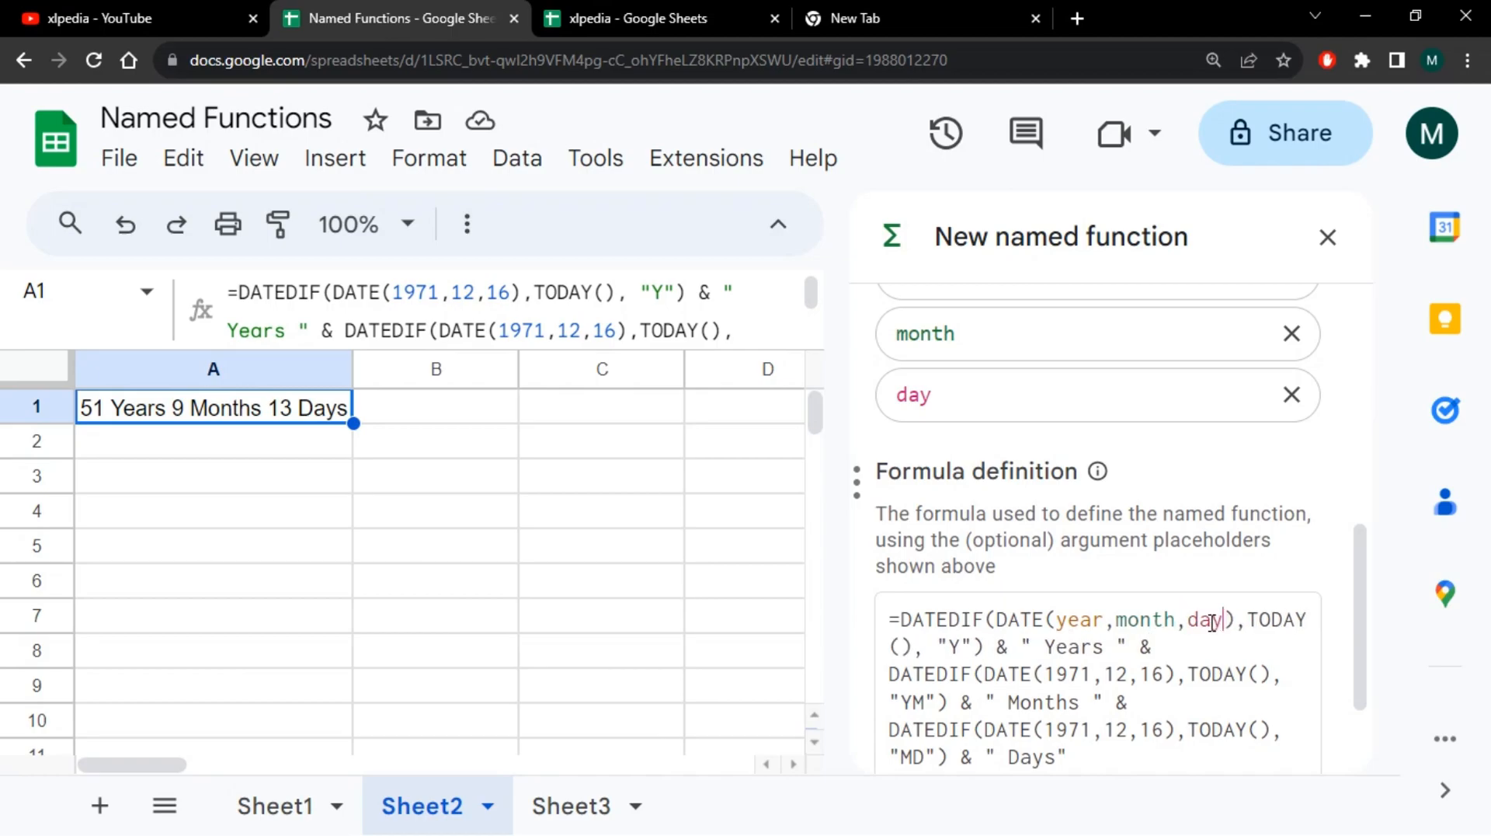
# Copy year,month,day from the first DATE function over the numbers in the second and third DATE functions of the definition.
pyautogui.moveTo(1056, 619); pyautogui.dragTo(1224, 625)
pyautogui.hotkey('ctrl', 'c')
pyautogui.scroll(-2, 1215, 560)
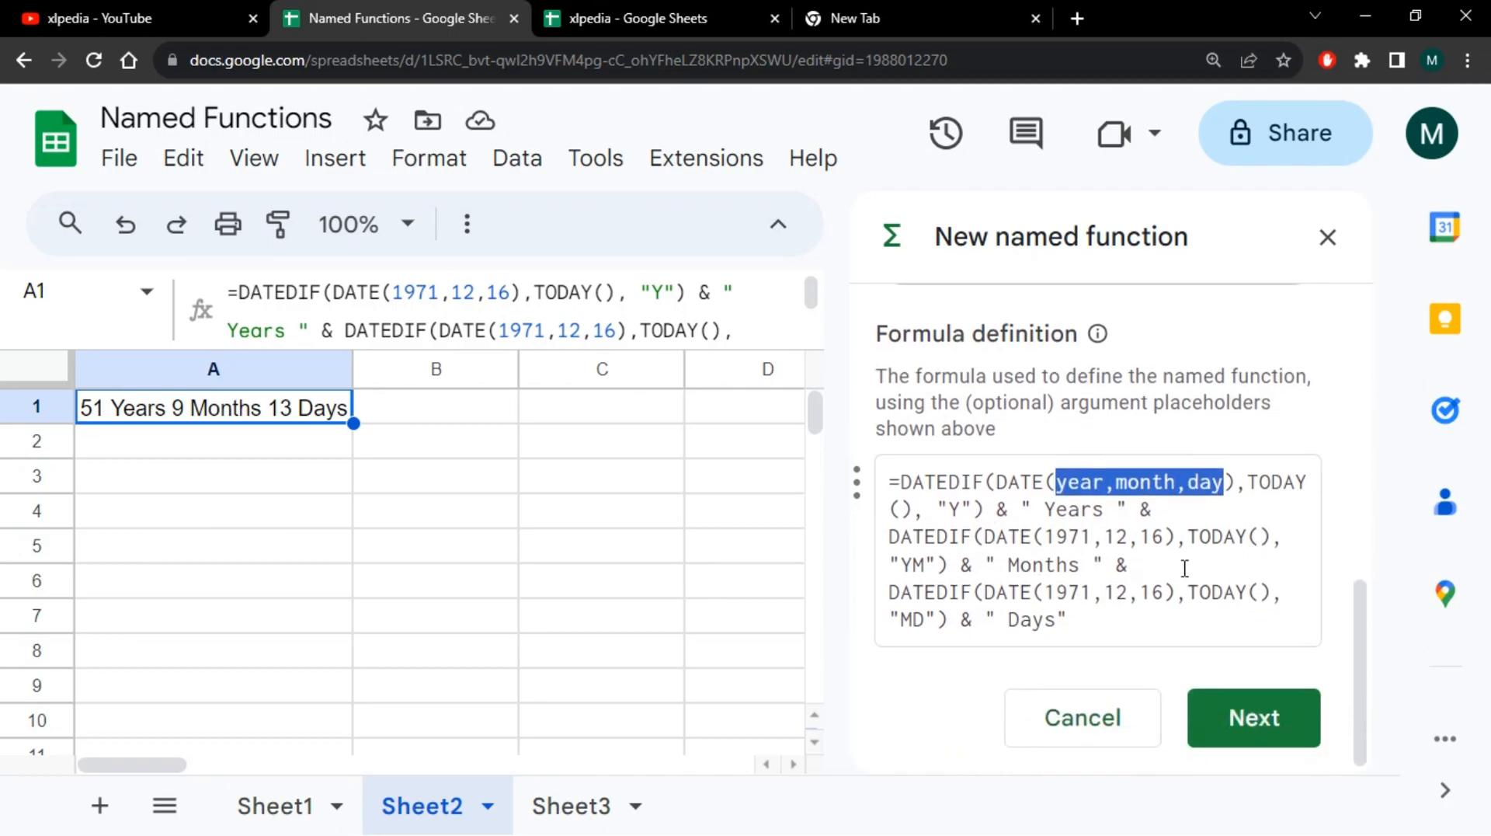
pyautogui.moveTo(1046, 536); pyautogui.dragTo(1169, 548)
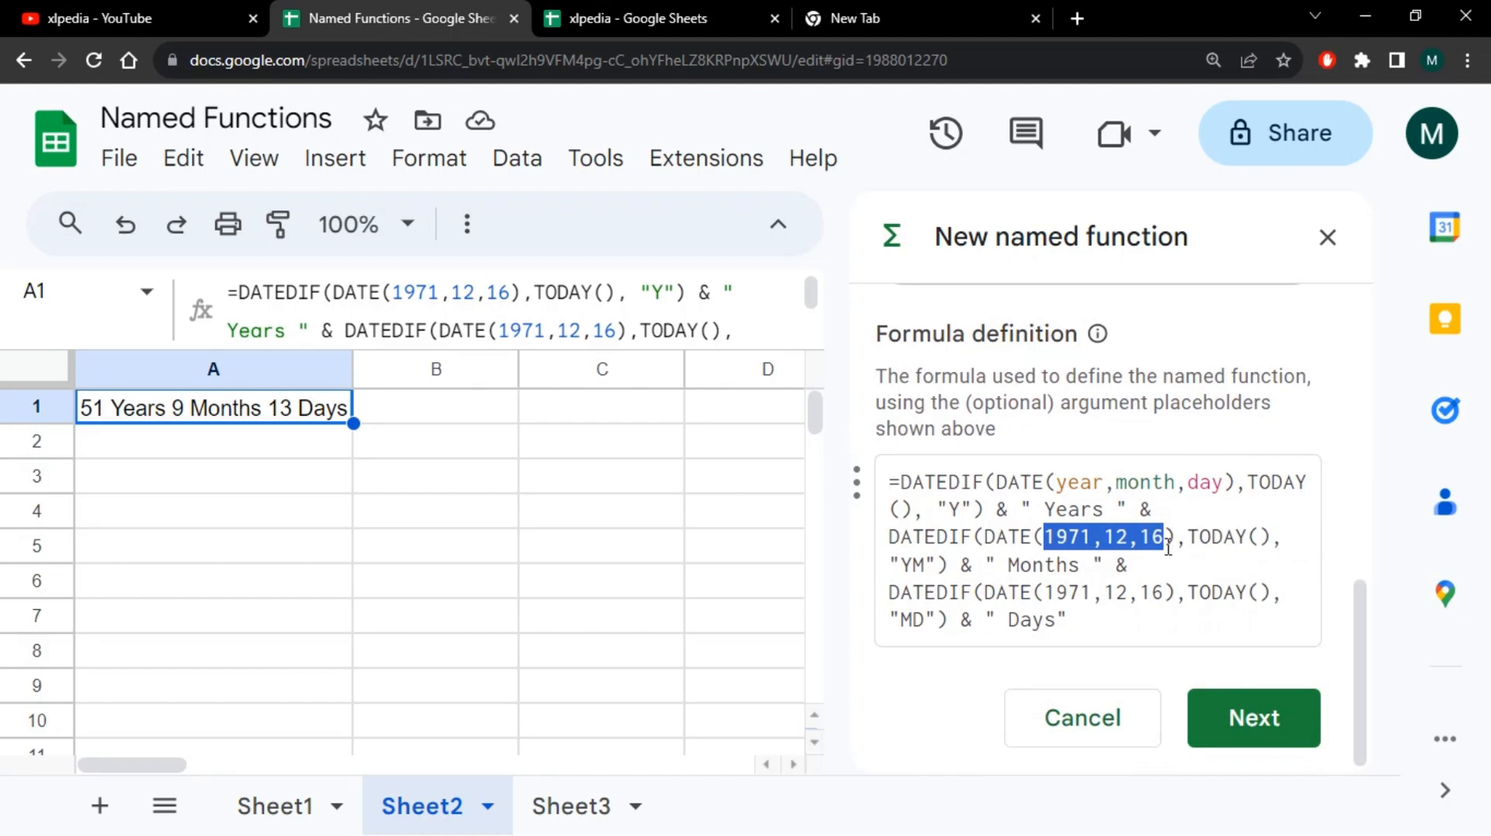
pyautogui.hotkey('ctrl', 'v')
pyautogui.moveTo(1046, 592); pyautogui.dragTo(1165, 593)
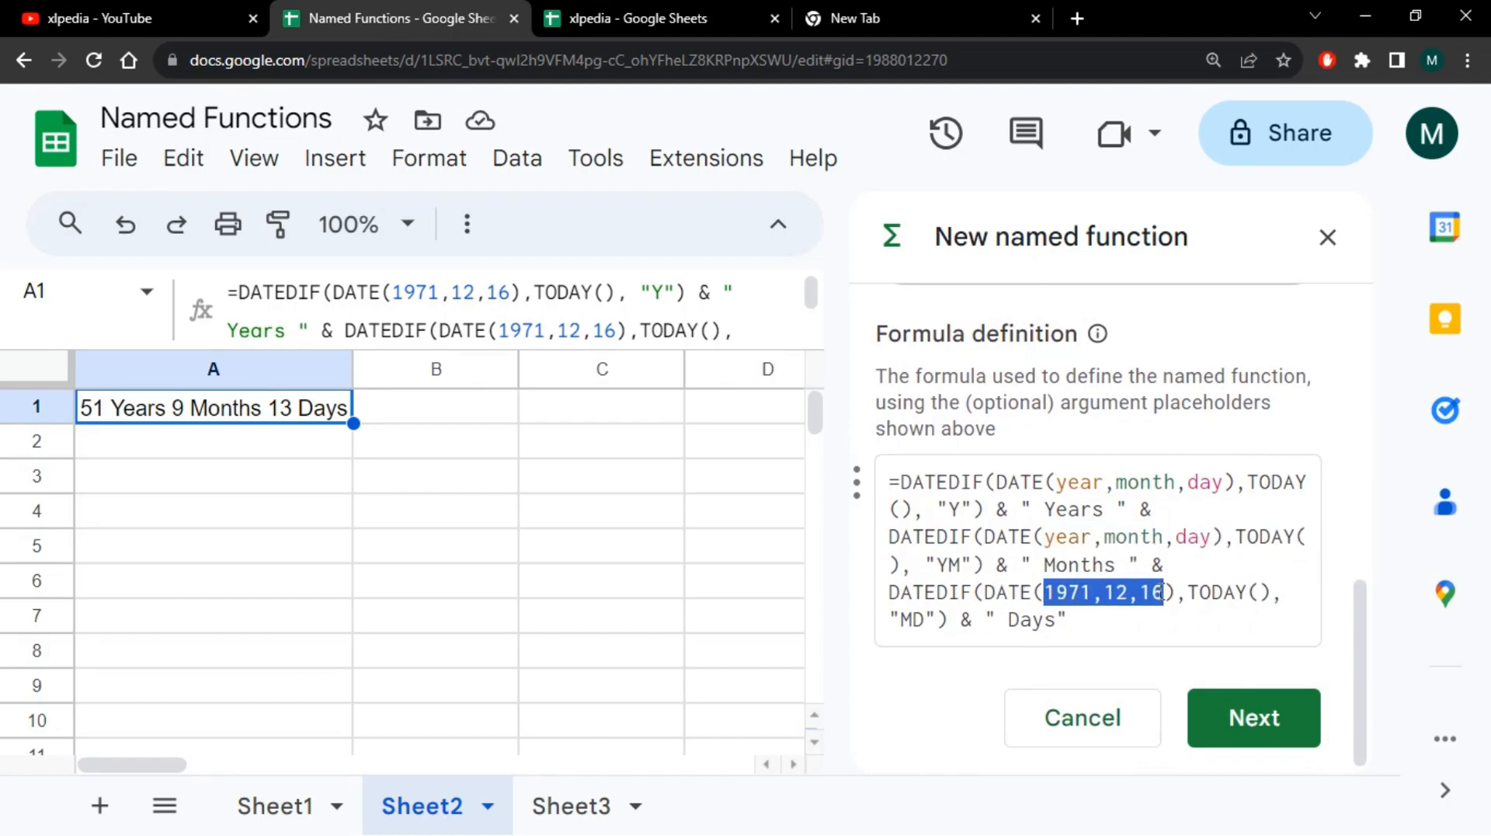
pyautogui.hotkey('ctrl', 'v')
pyautogui.scroll(2, 1218, 610)
pyautogui.scroll(-2, 1227, 627)
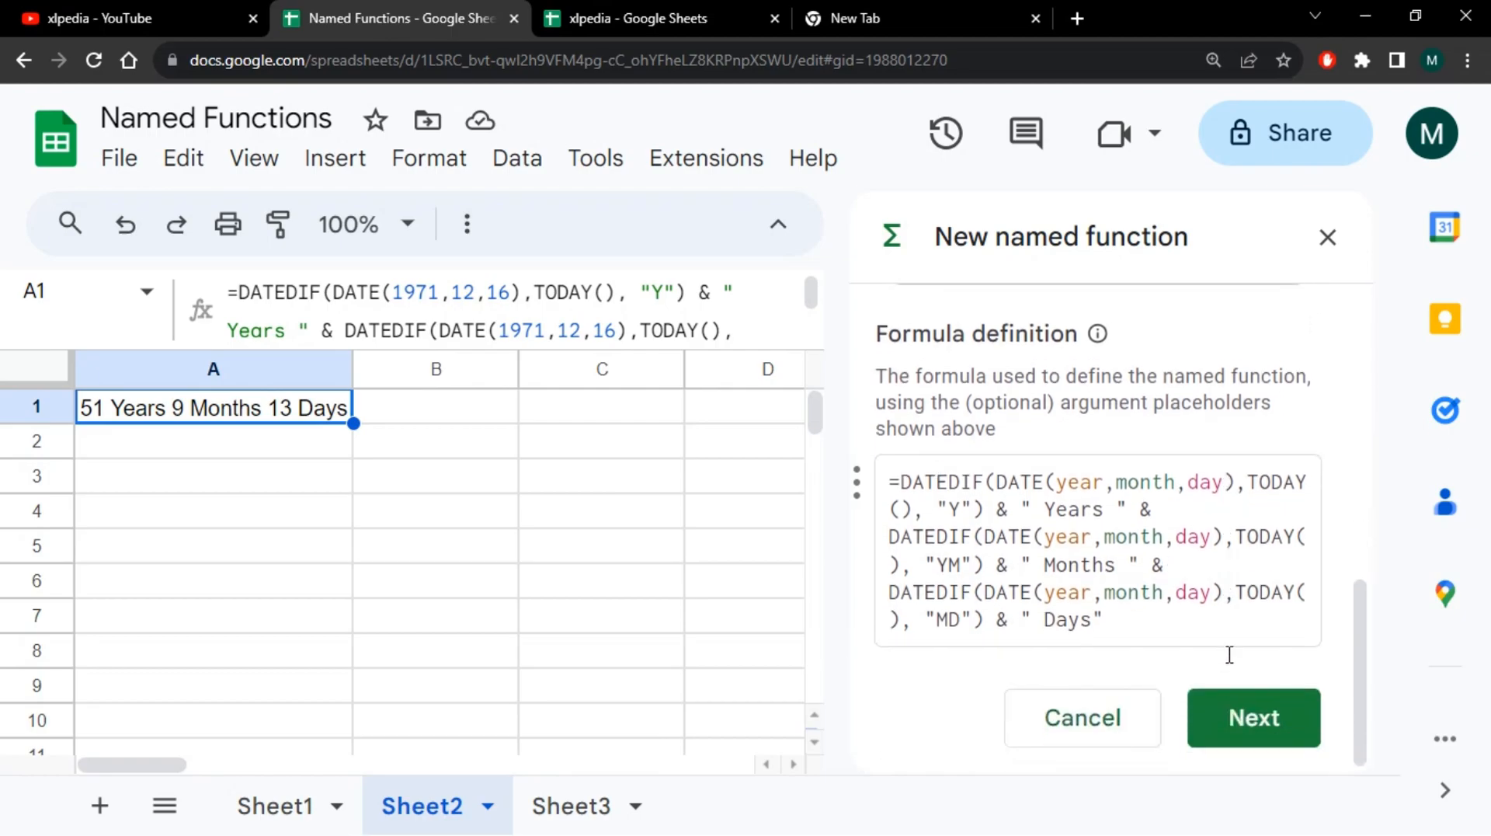
# Continue to the additional details and describe the year argument as "The year of birth." with the example 1971.
pyautogui.click(1253, 717)
pyautogui.scroll(10, 1215, 523)
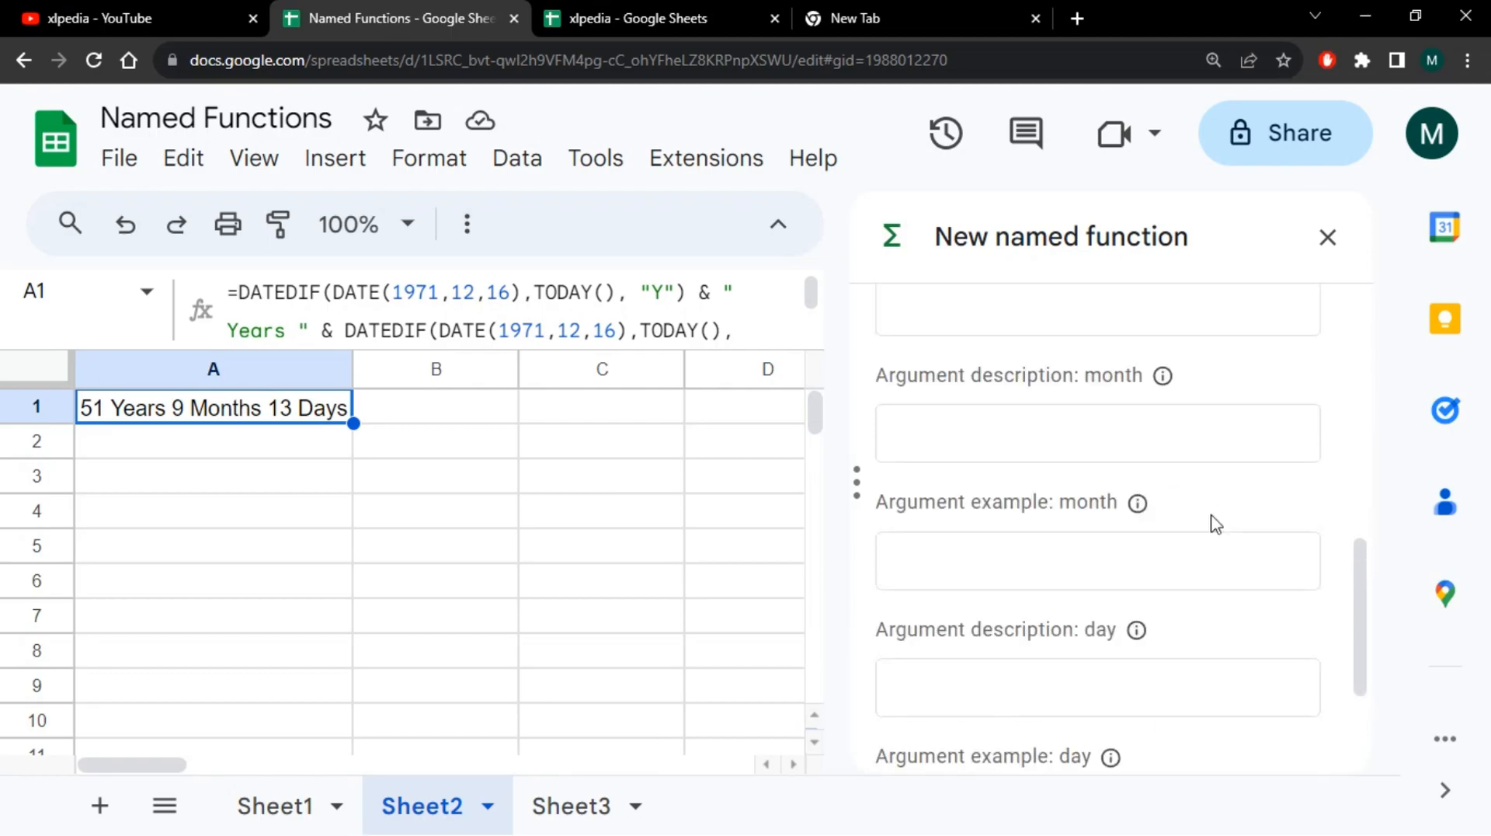
pyautogui.scroll(1, 1116, 604)
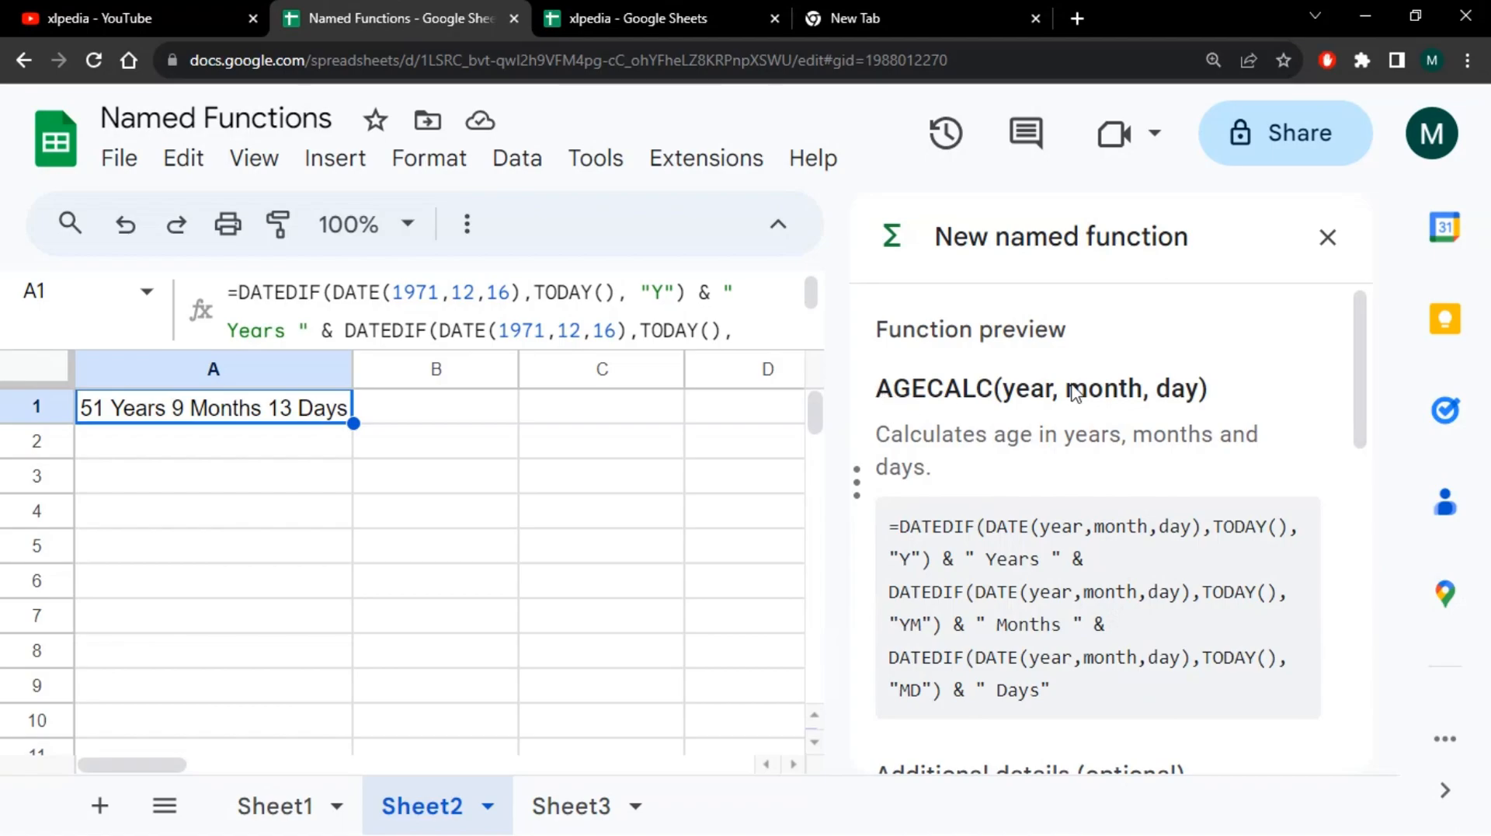
pyautogui.scroll(-4, 1035, 543)
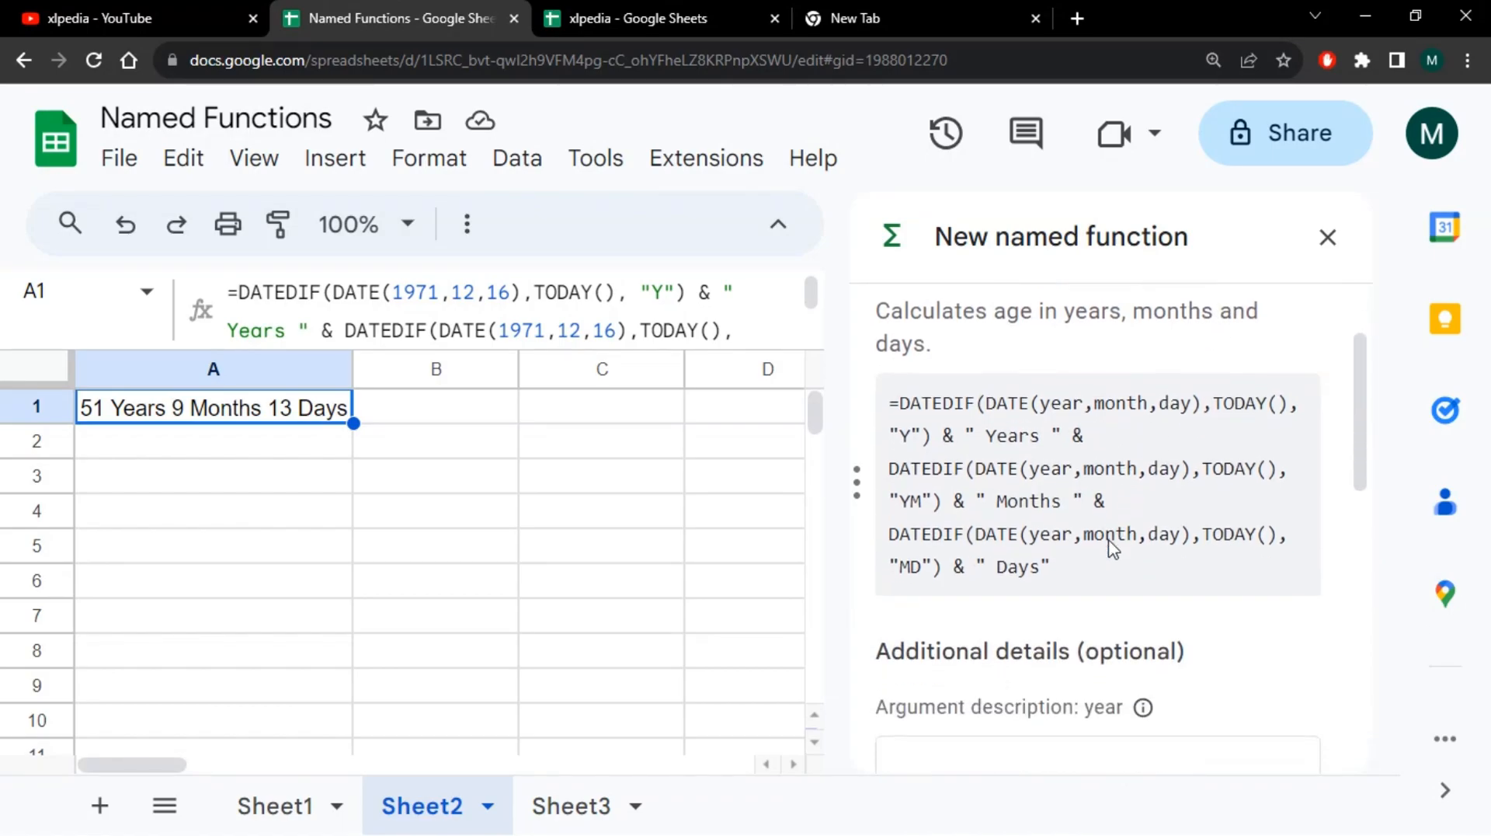
pyautogui.click(975, 566)
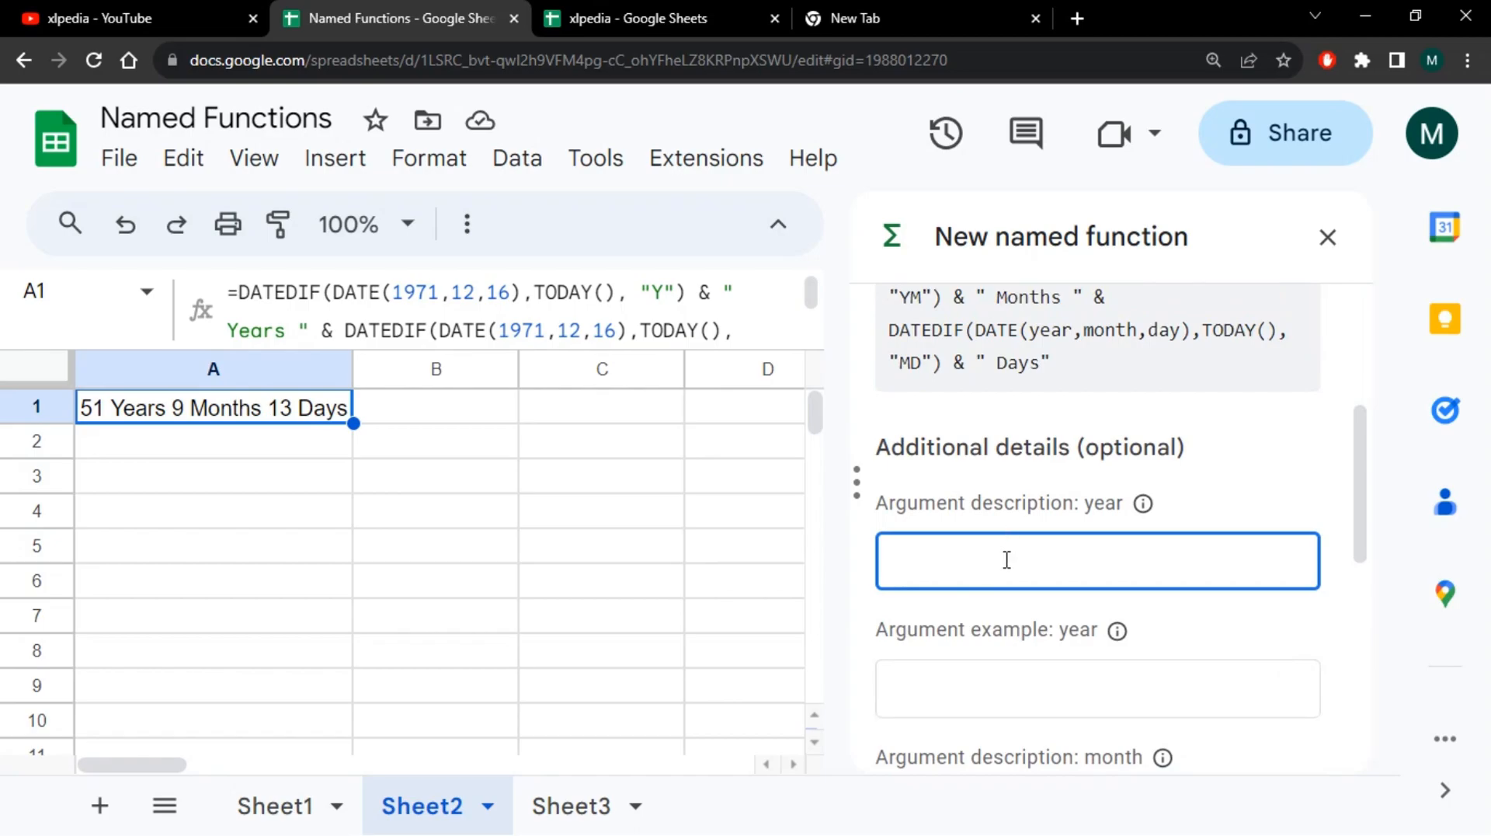
pyautogui.write('The yaear of birth.')
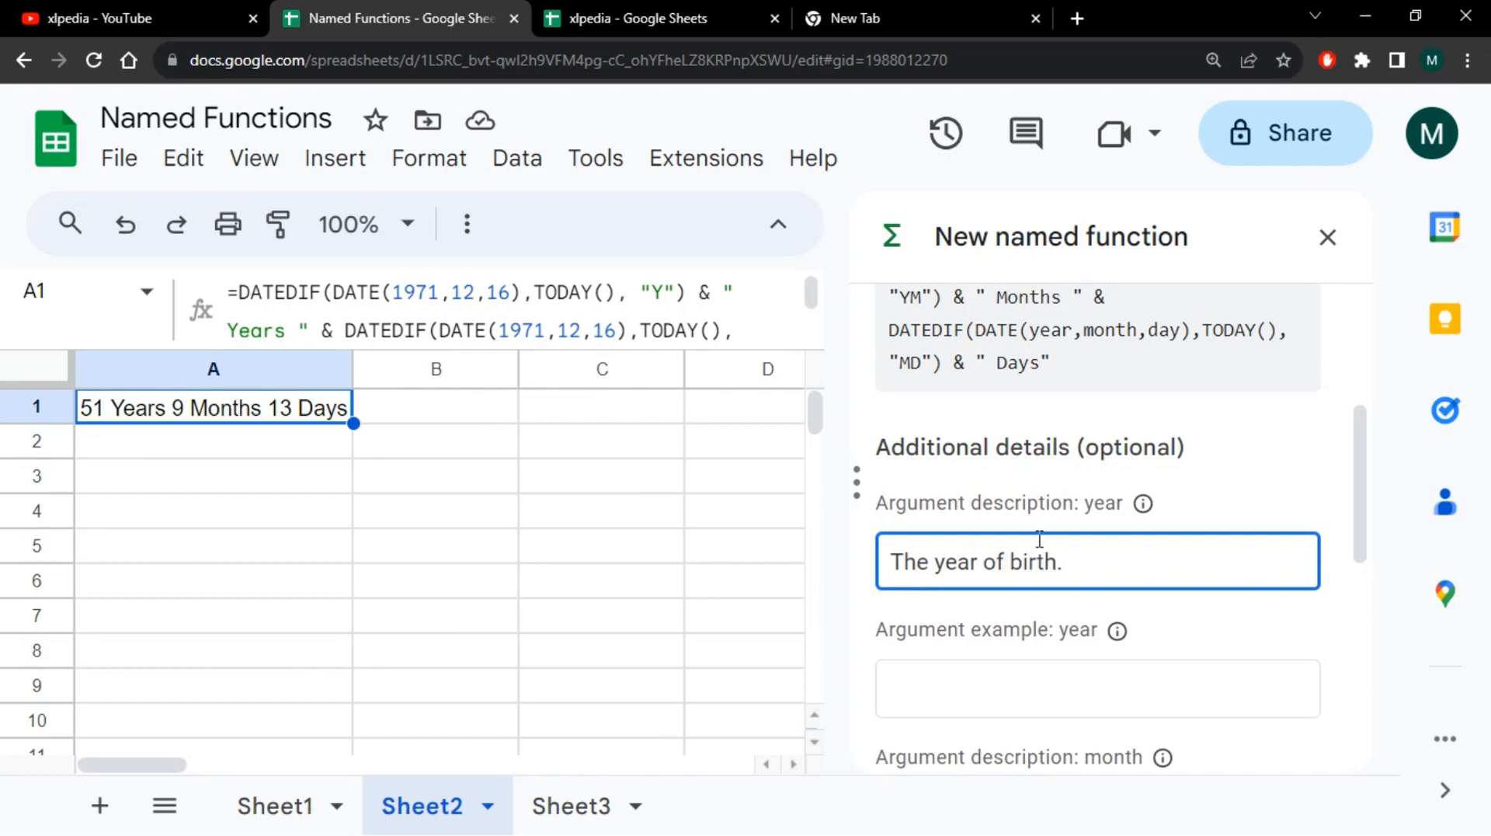
pyautogui.click(1050, 703)
pyautogui.write('1971')
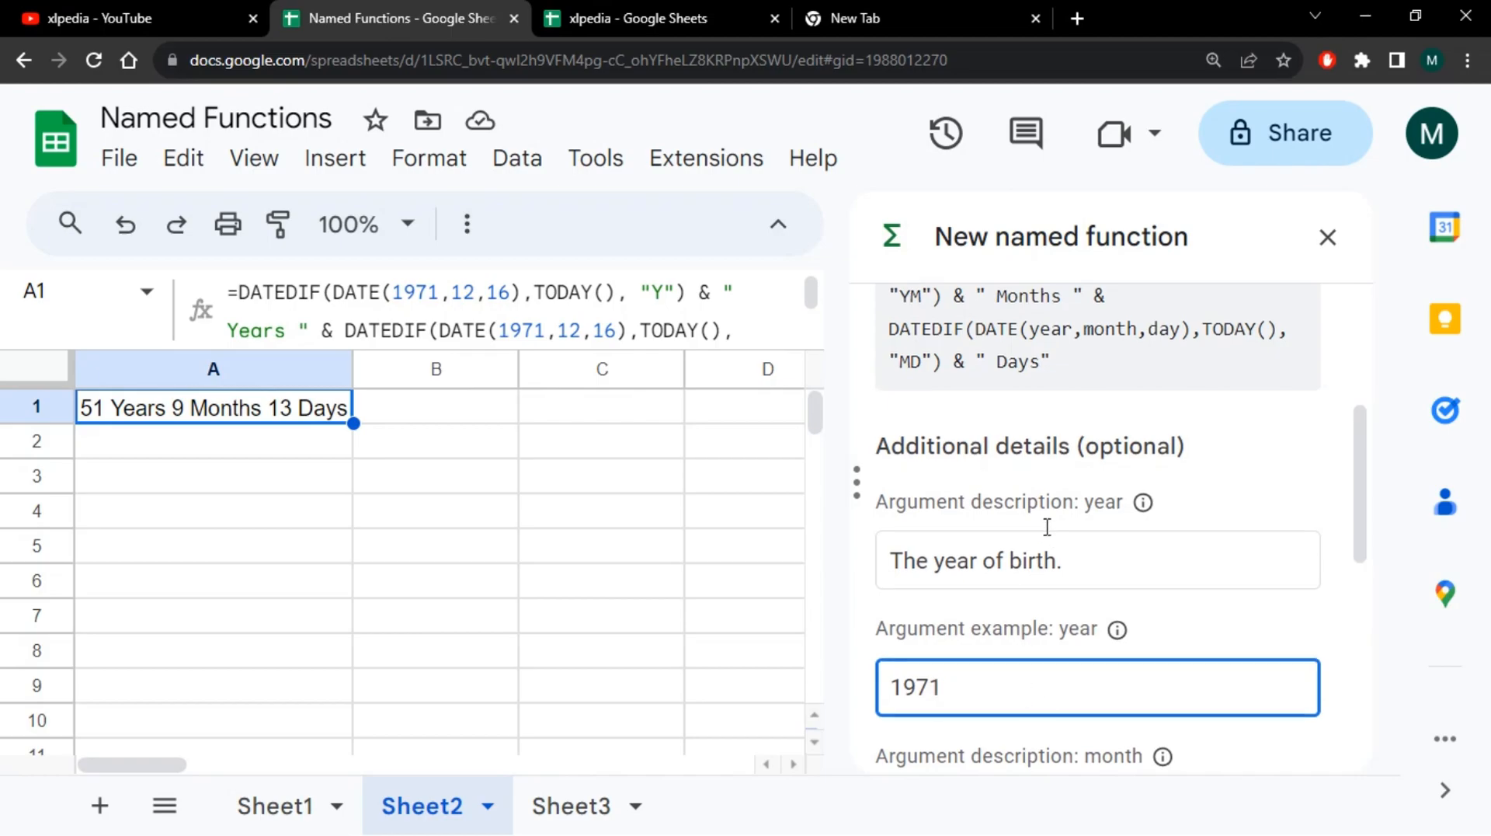
# Describe the month argument as "The month of birth." and give the month number from the A1 formula as its example.
pyautogui.scroll(-3, 1045, 523)
pyautogui.click(992, 595)
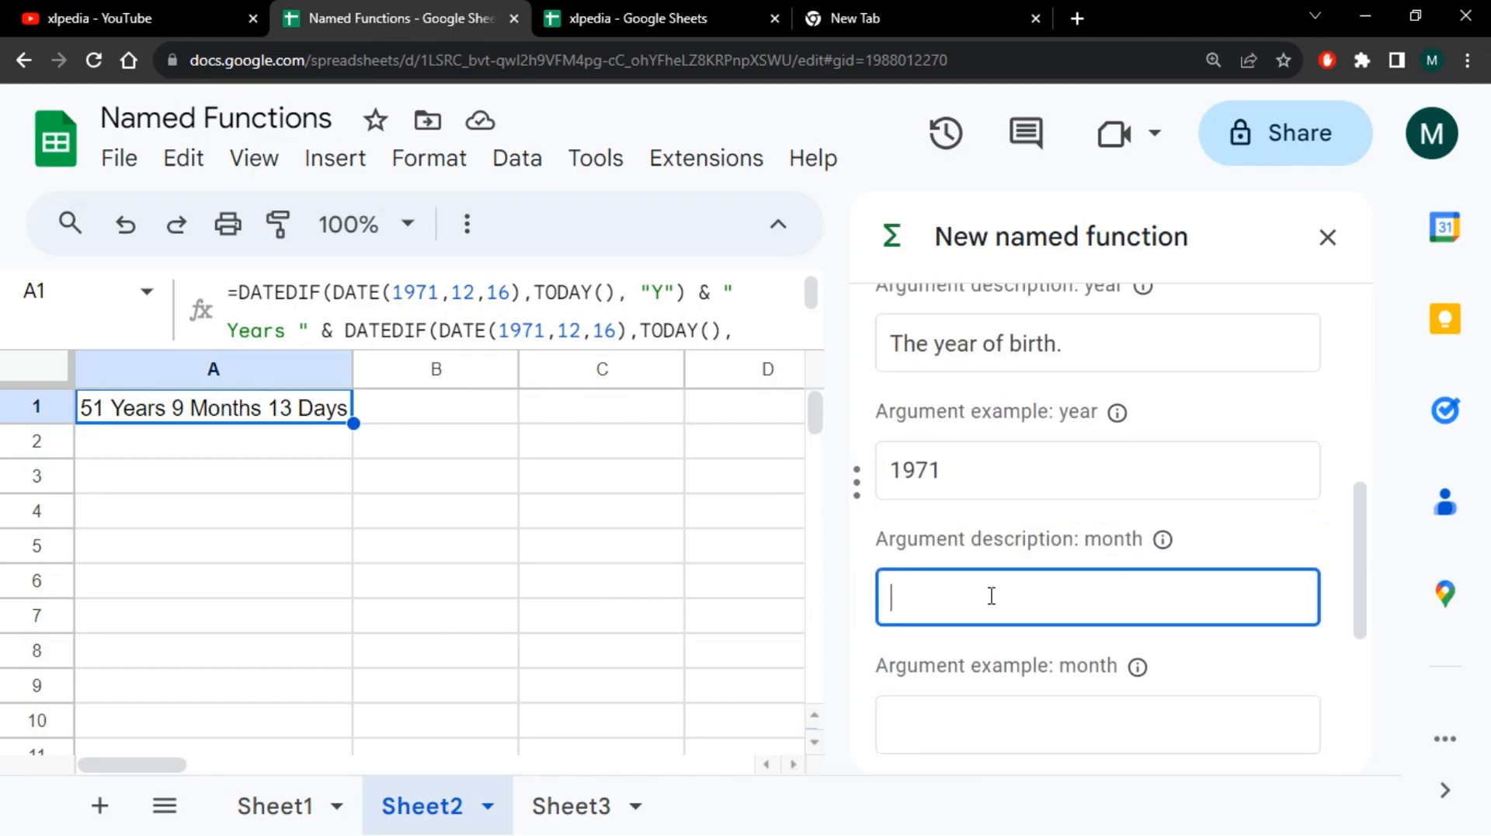
pyautogui.write('The month of birt')
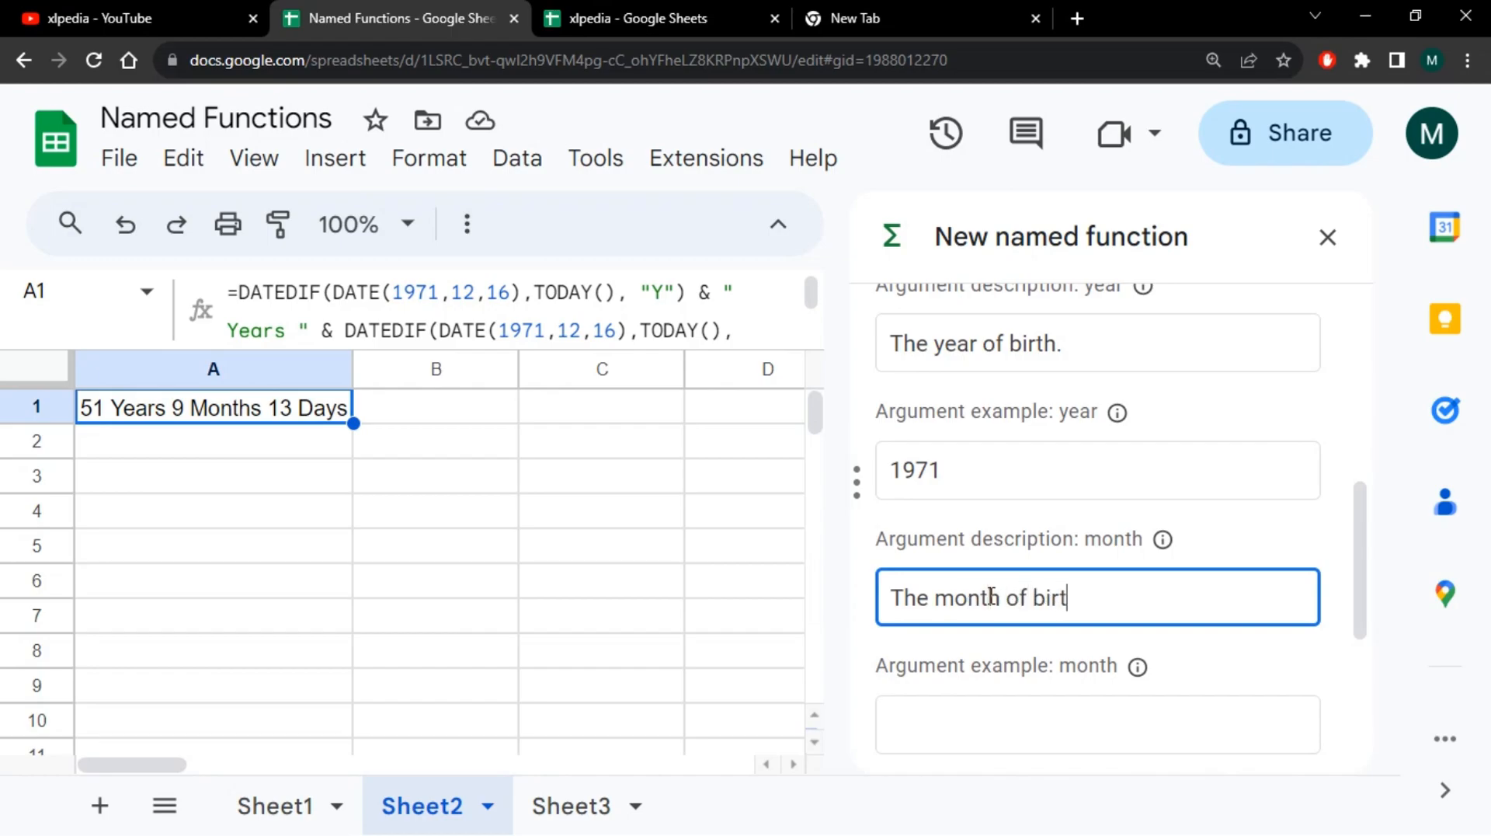
pyautogui.write('h.')
pyautogui.click(968, 723)
pyautogui.write('12')
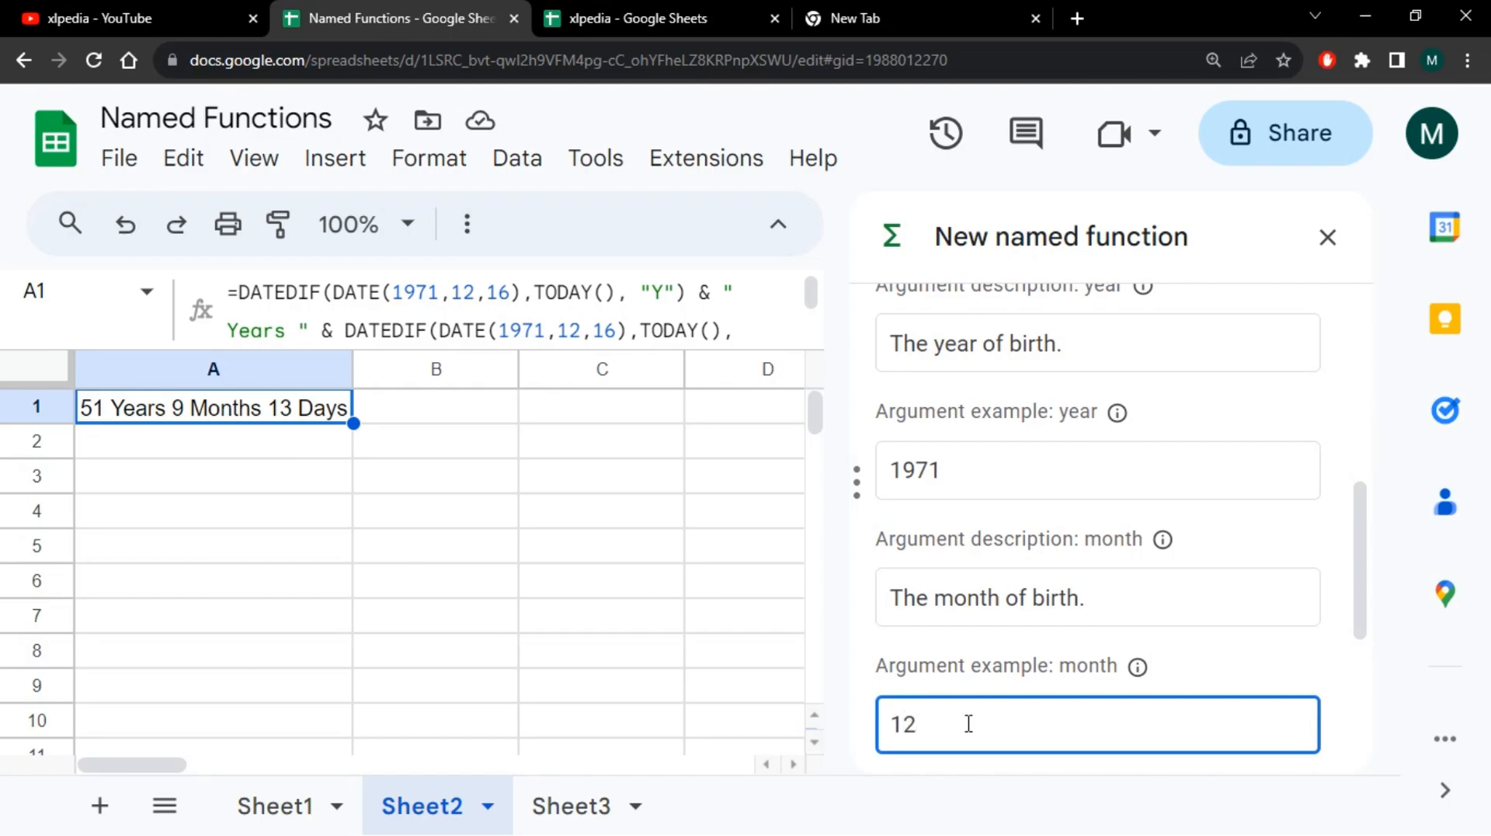
# Describe the day argument as "The day of birth." with the day number from the A1 formula as example, and create the function.
pyautogui.scroll(-4, 1014, 650)
pyautogui.click(1030, 527)
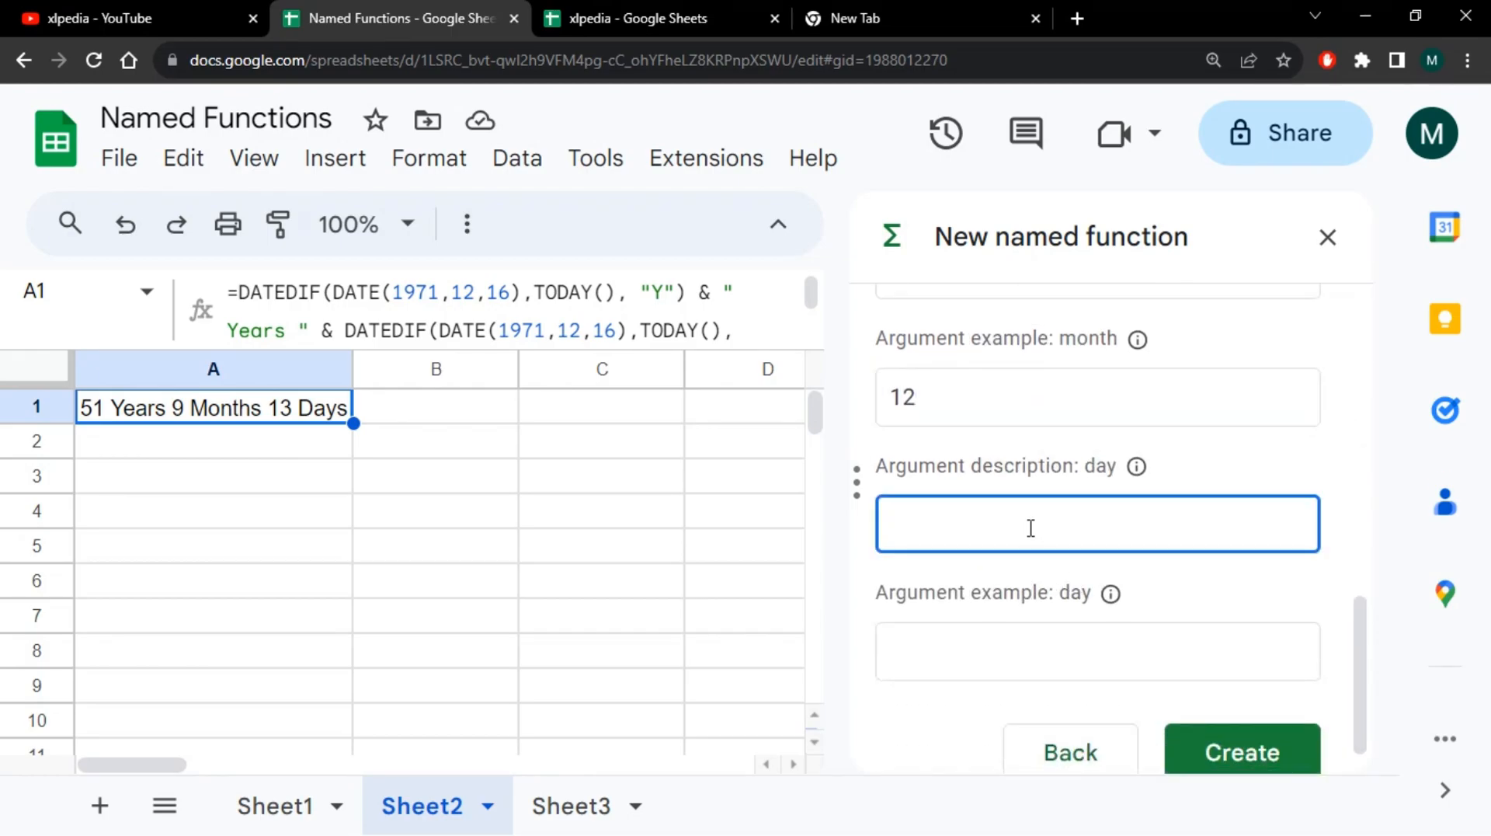
pyautogui.write('The day of birht')
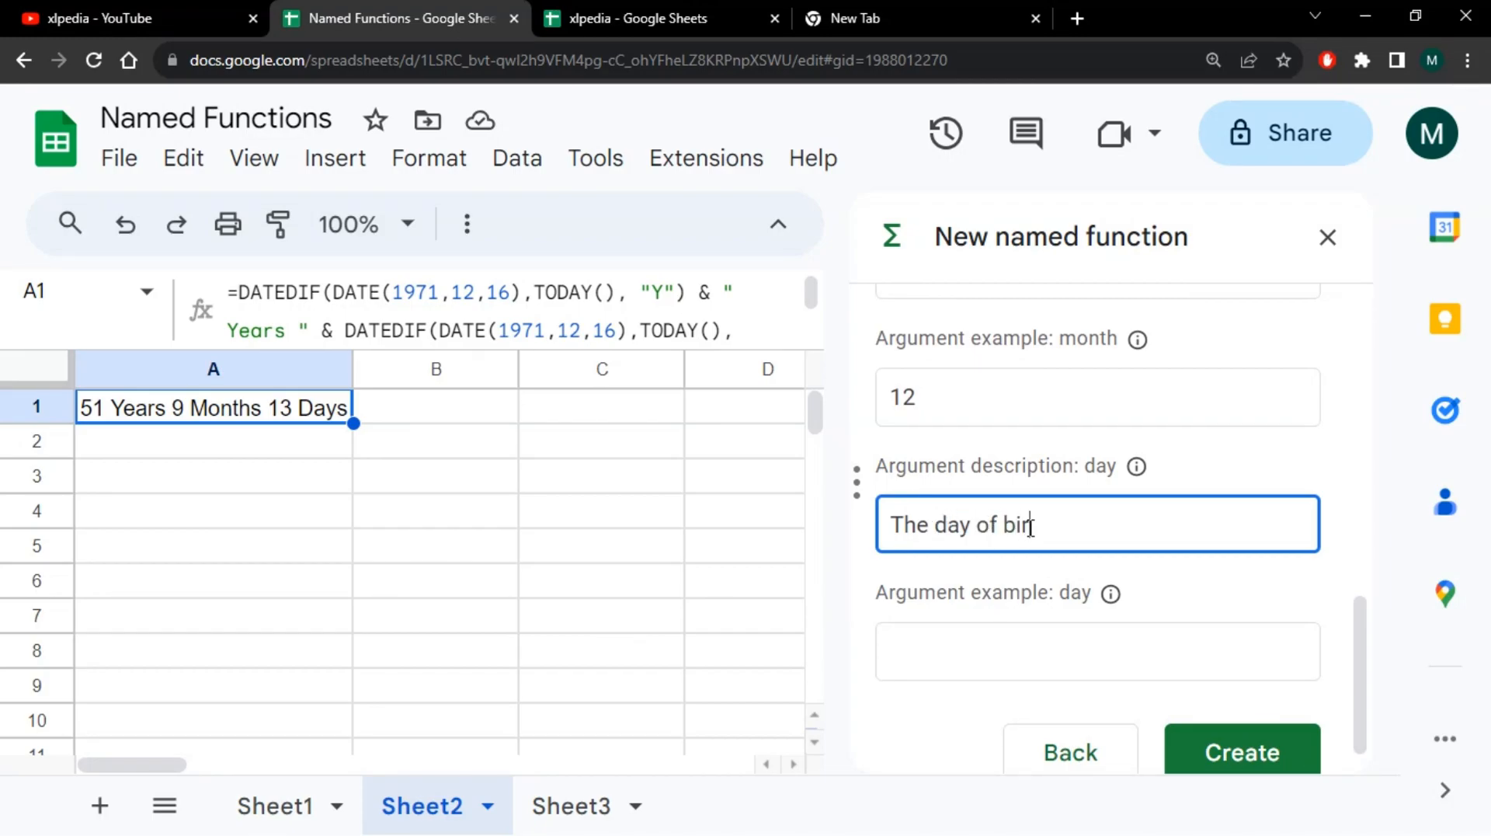
pyautogui.write('h.')
pyautogui.press('BackSpace')
pyautogui.press('BackSpace')
pyautogui.press('BackSpace')
pyautogui.write('th')
pyautogui.click(1059, 656)
pyautogui.write('16')
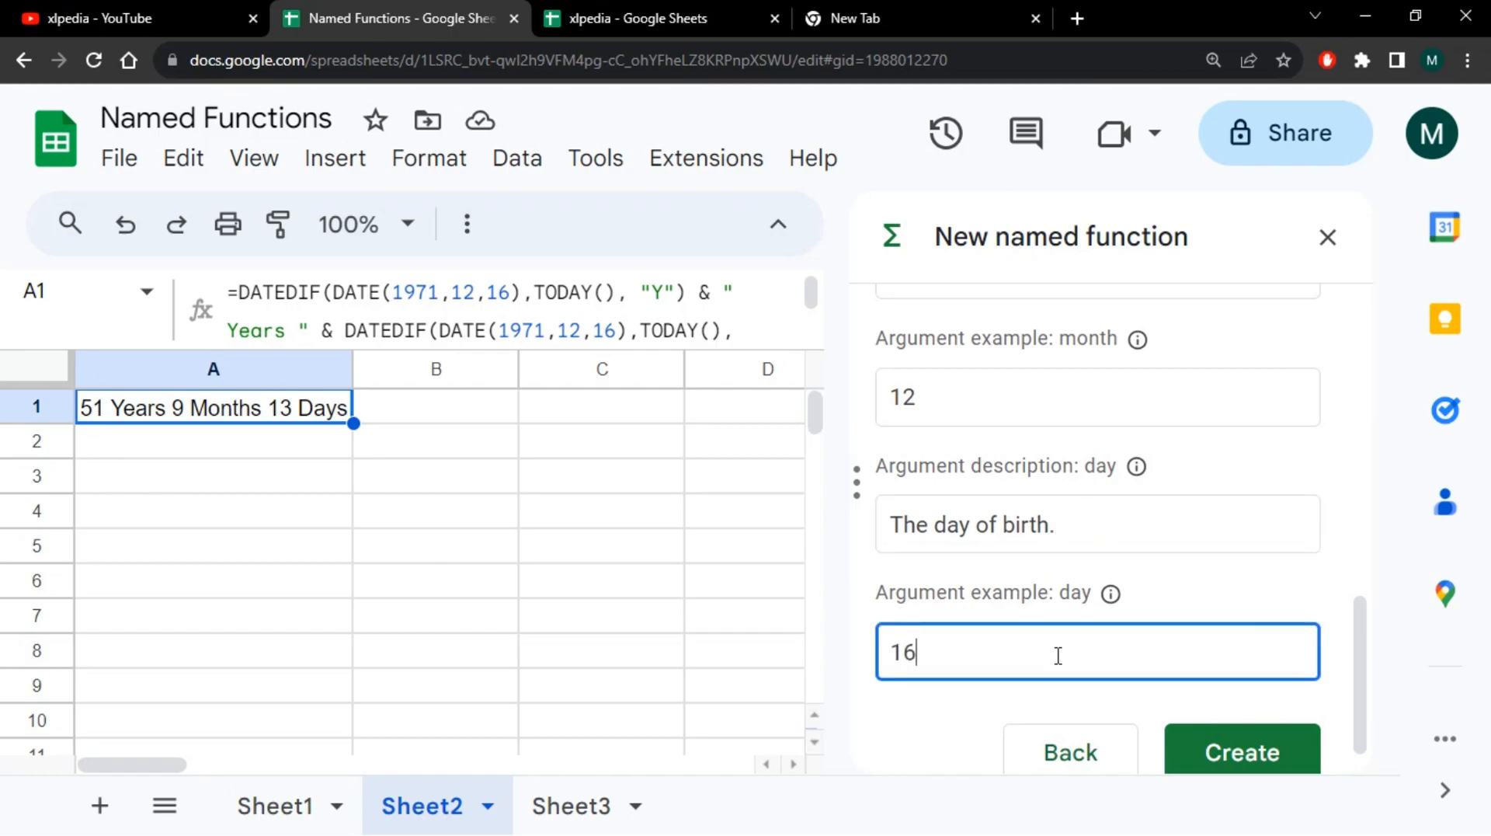
pyautogui.click(1242, 758)
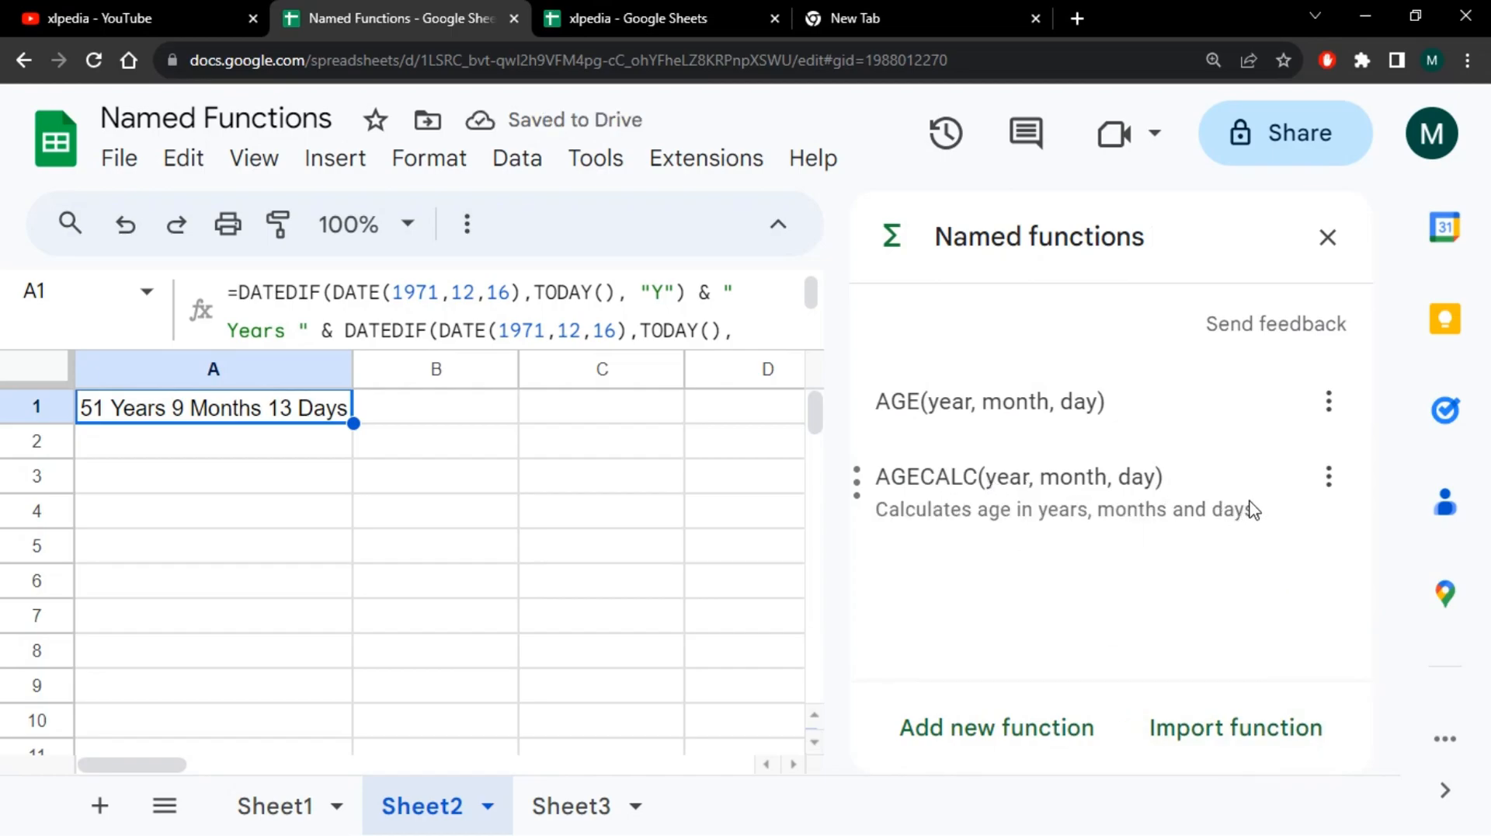
pyautogui.click(1328, 237)
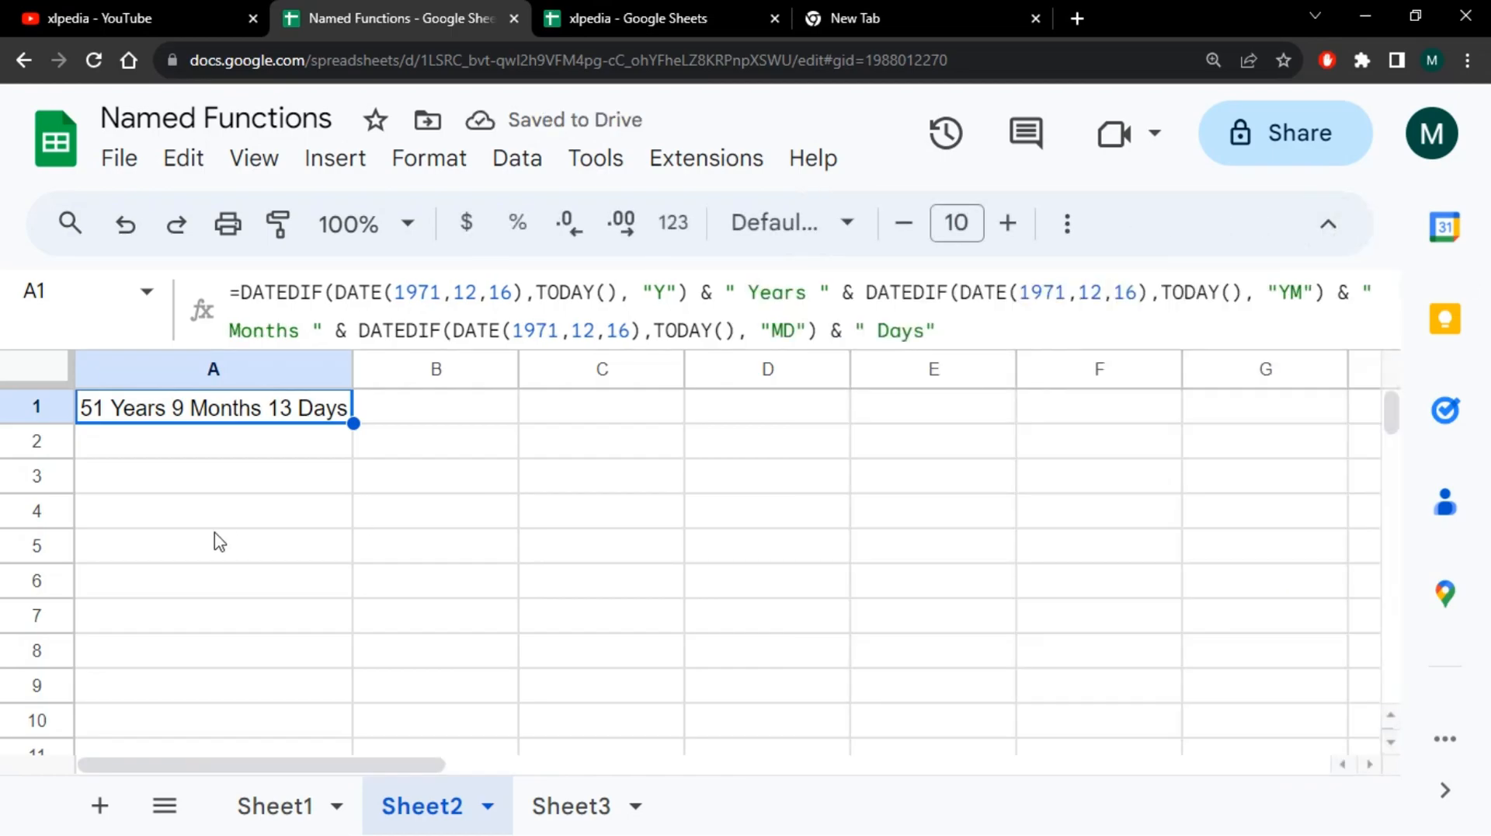
# Calculate the age in cell A3 with AGECALC, using the same birth year, month and day as the formula in A1.
pyautogui.click(209, 478)
pyautogui.write('=')
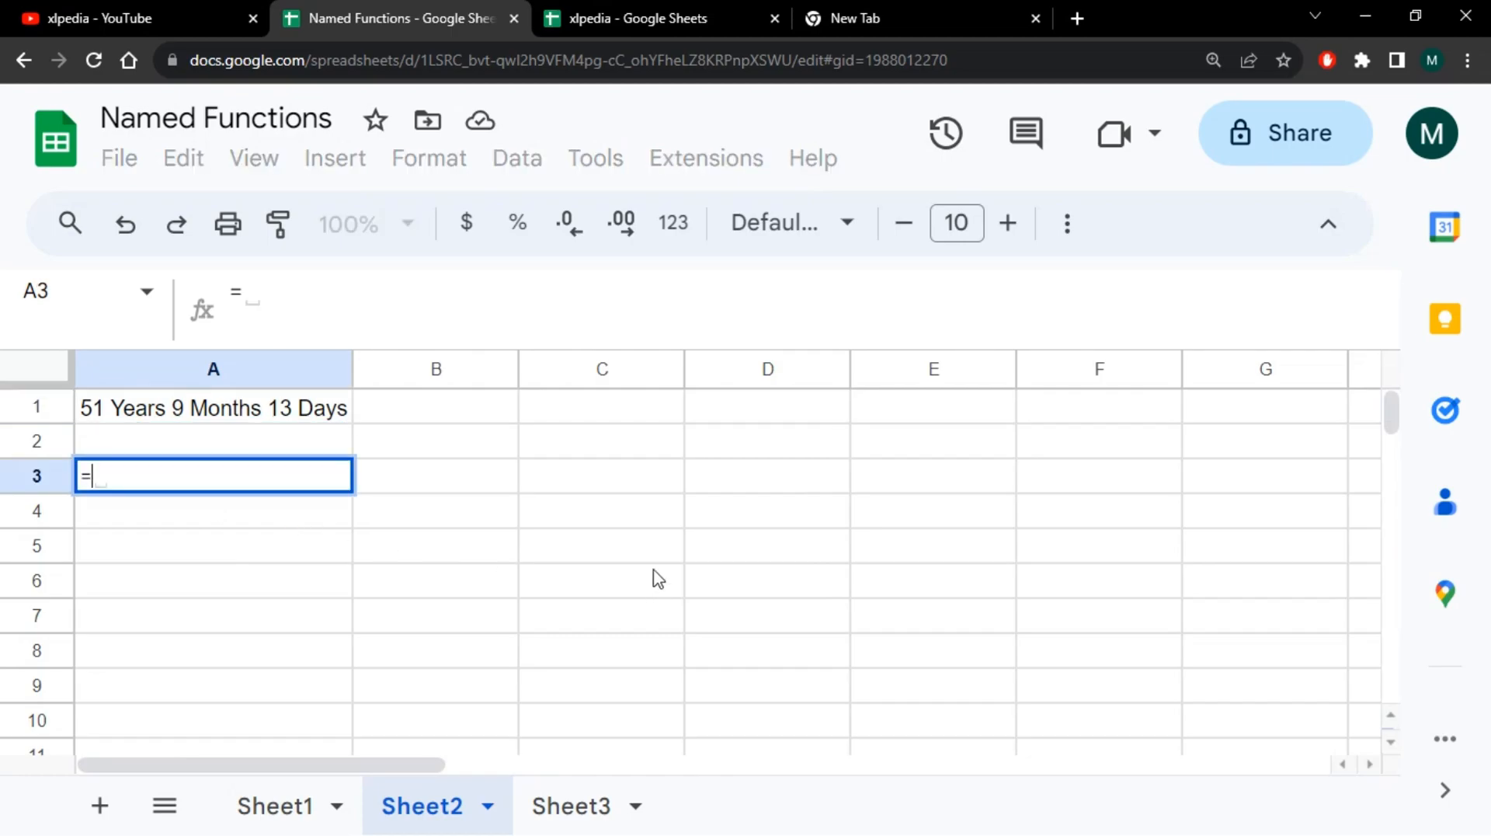
pyautogui.write('age')
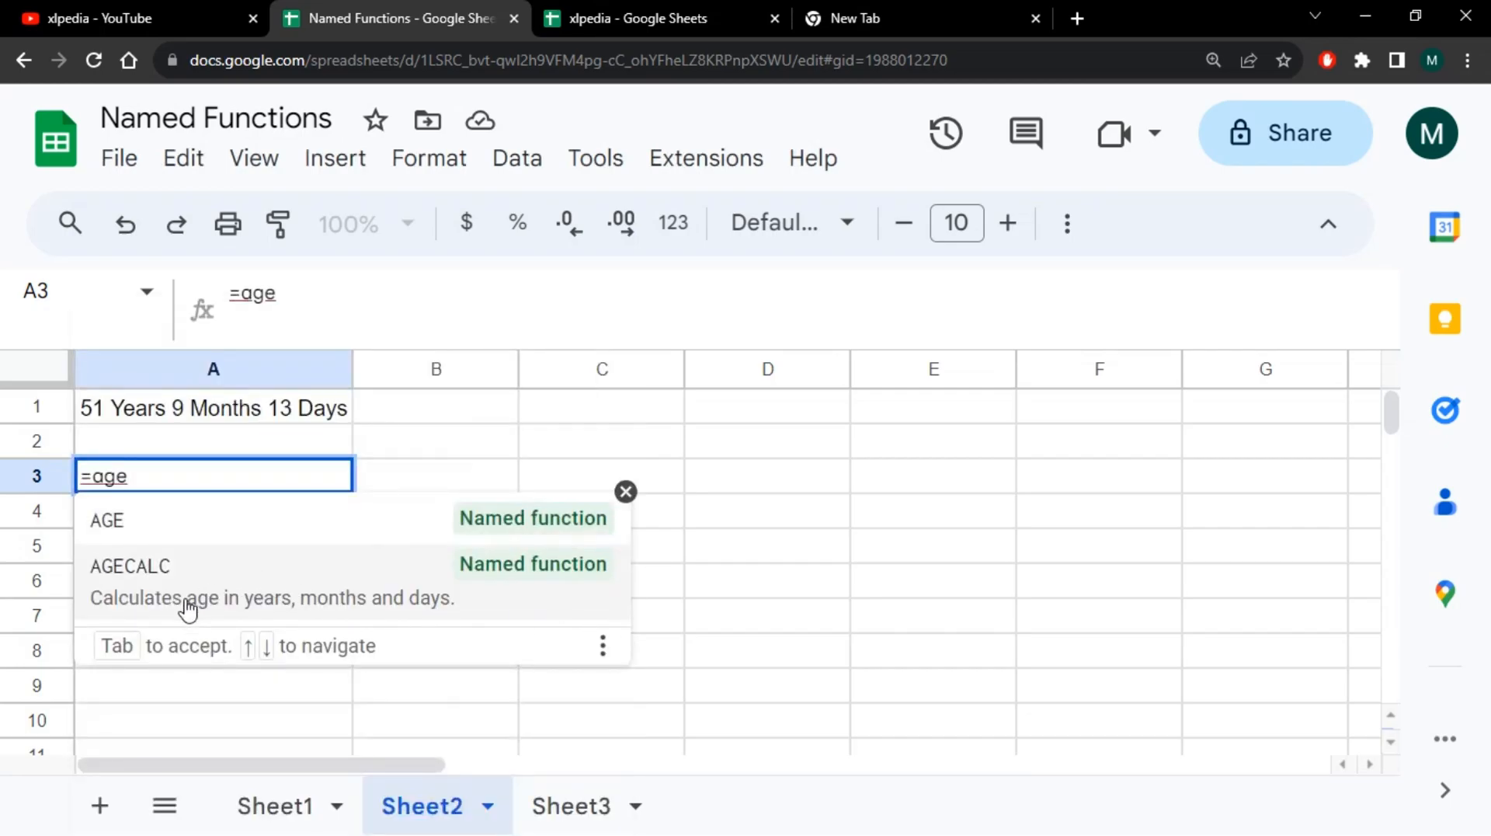
pyautogui.click(466, 594)
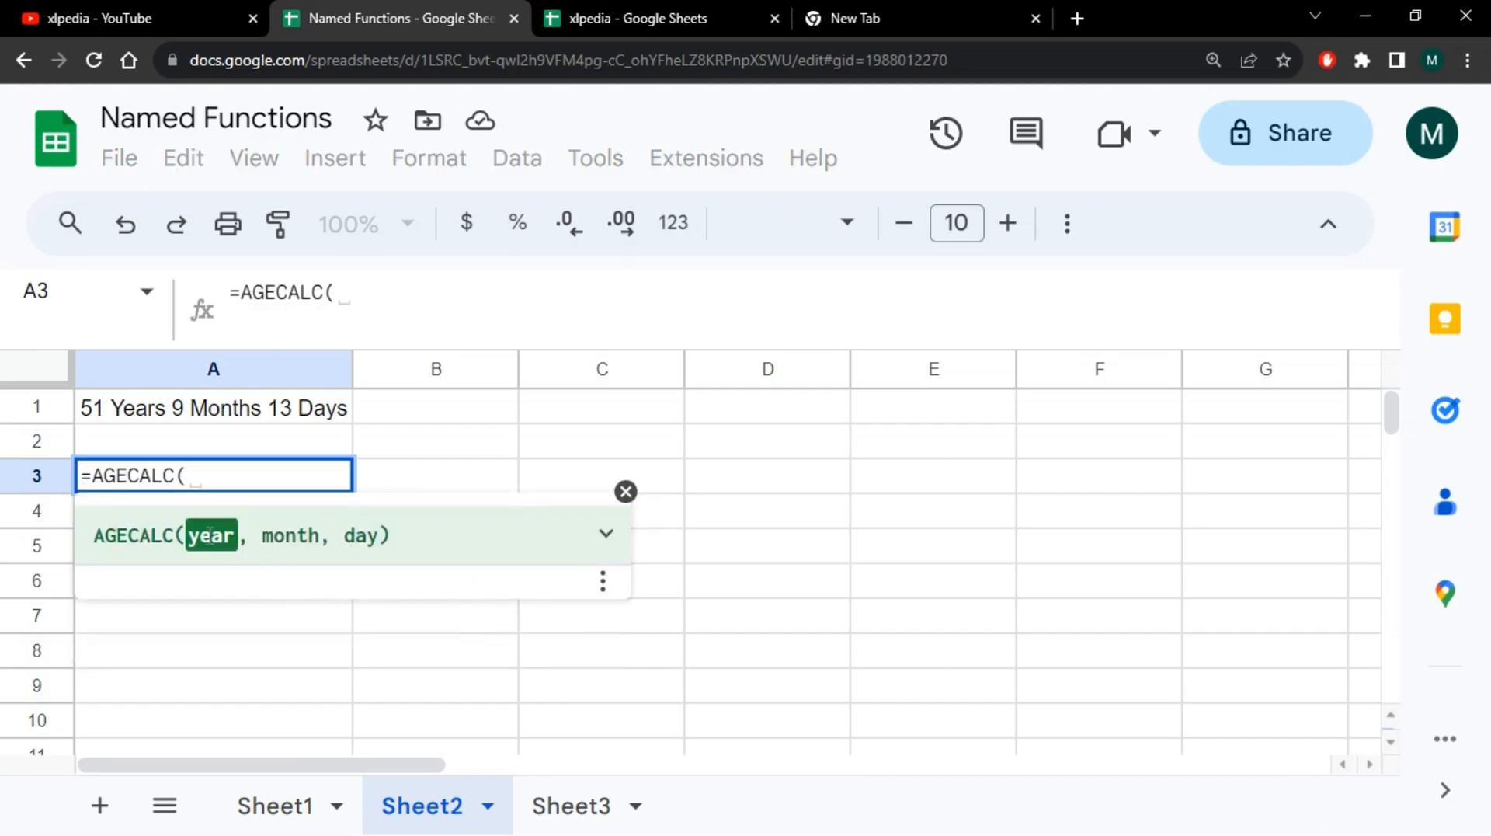
pyautogui.write('1971')
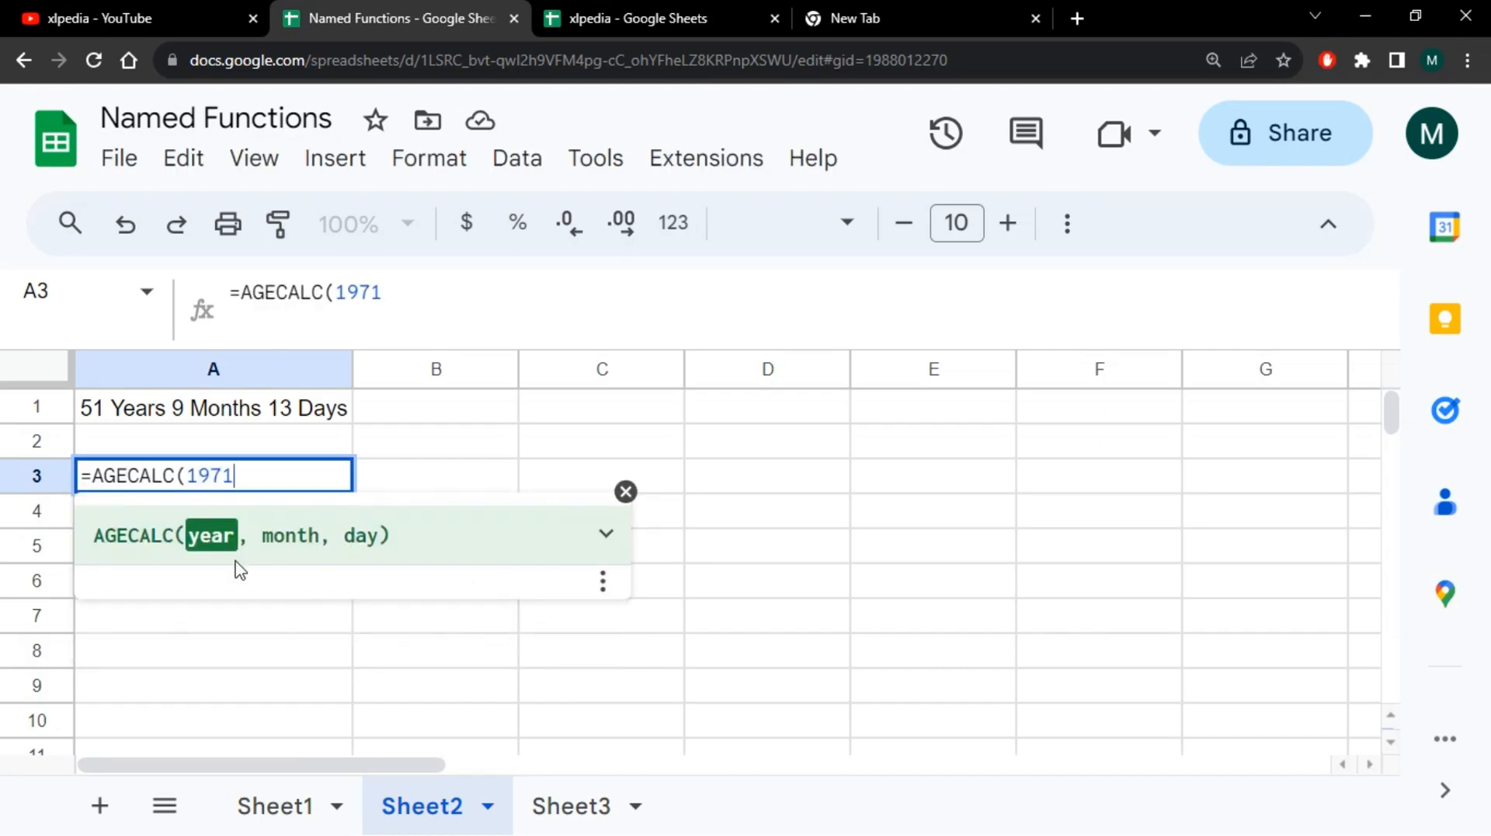
pyautogui.write(',12')
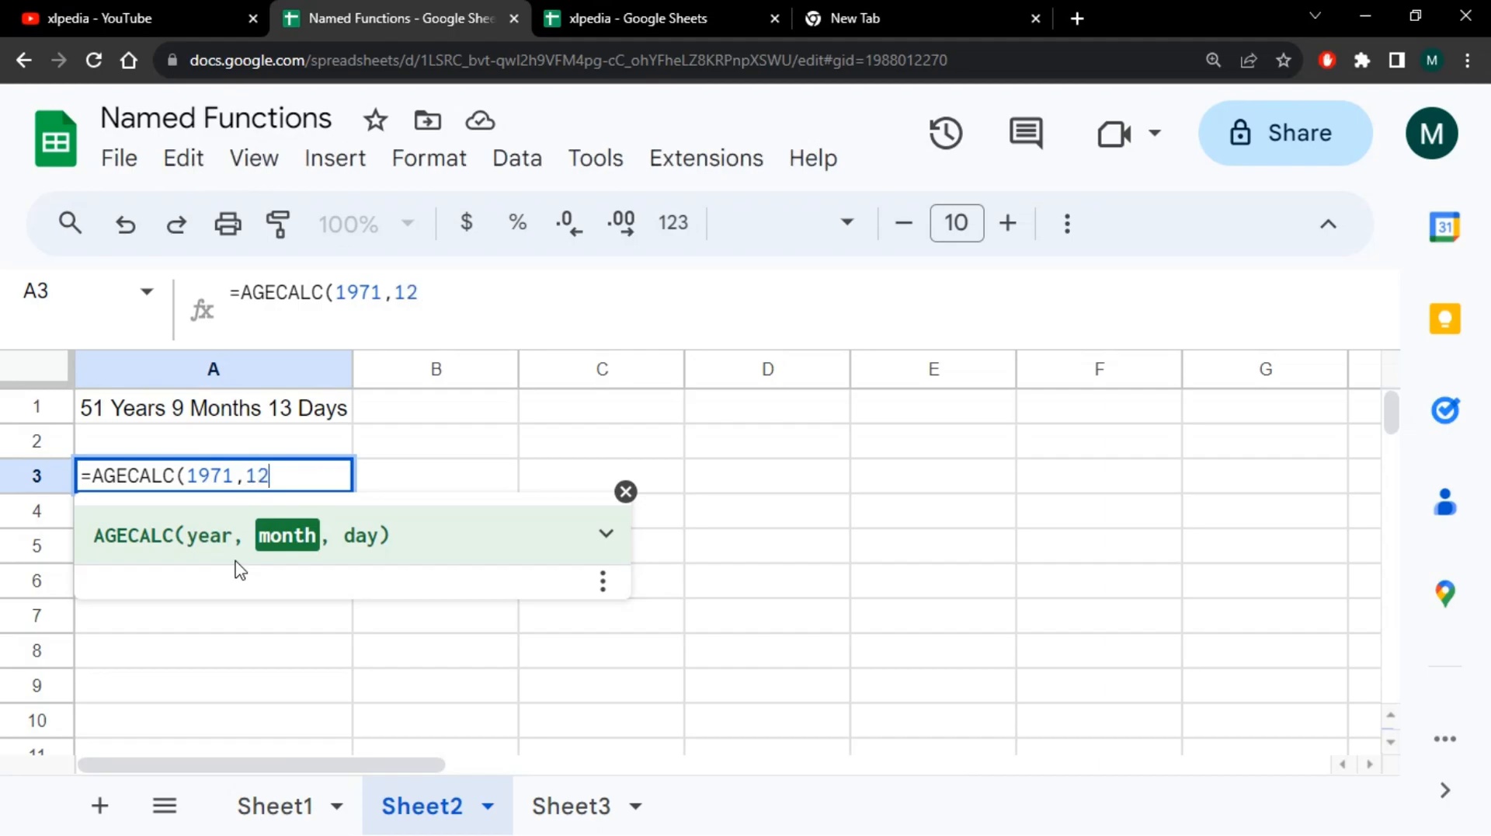
pyautogui.write(',16')
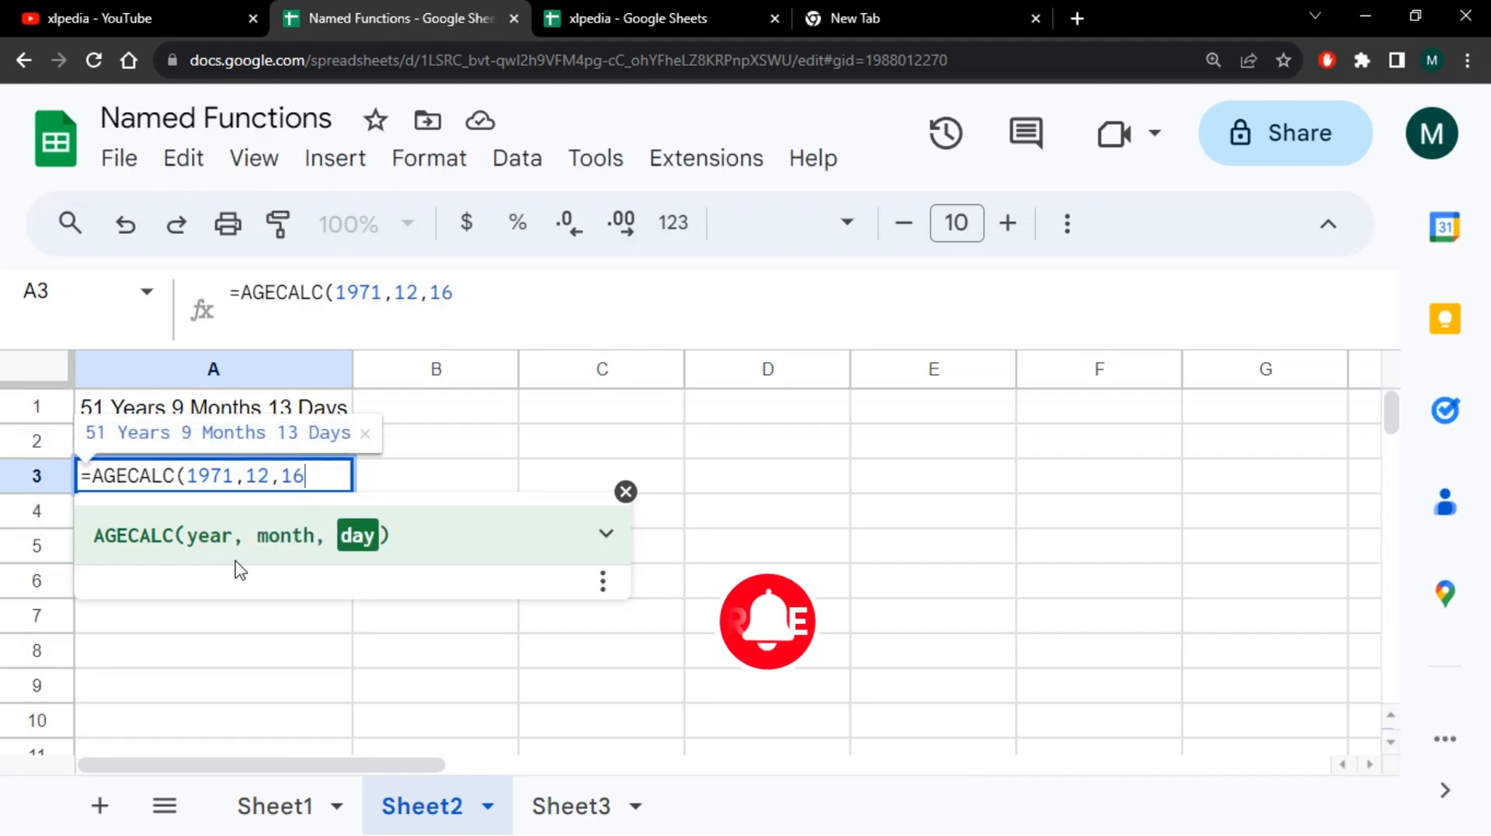
pyautogui.press('Return')
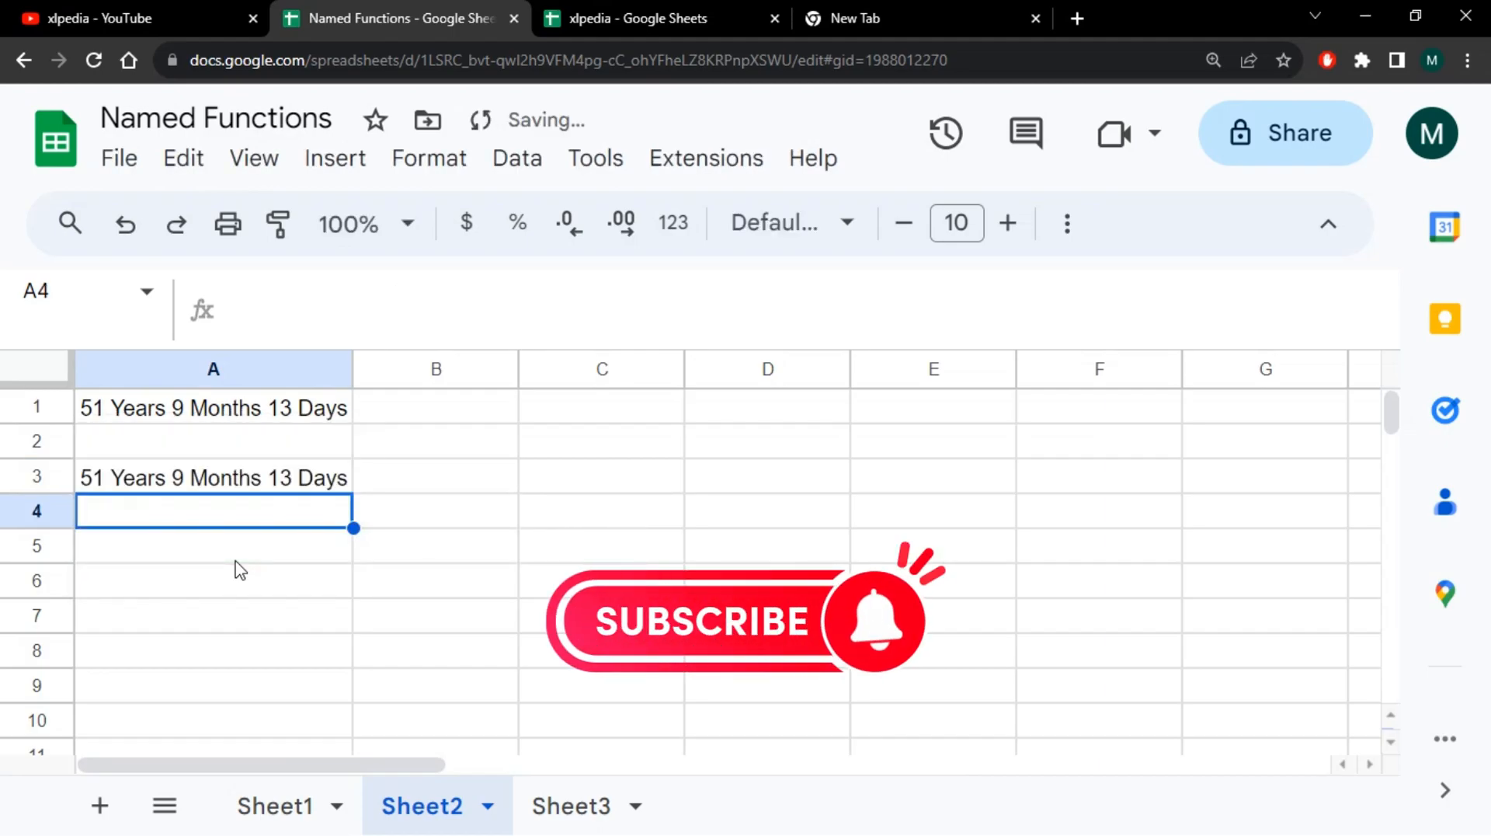
# Compare the DATEDIF formula in A1 with the AGECALC formula in A3.
pyautogui.click(286, 491)
pyautogui.click(330, 412)
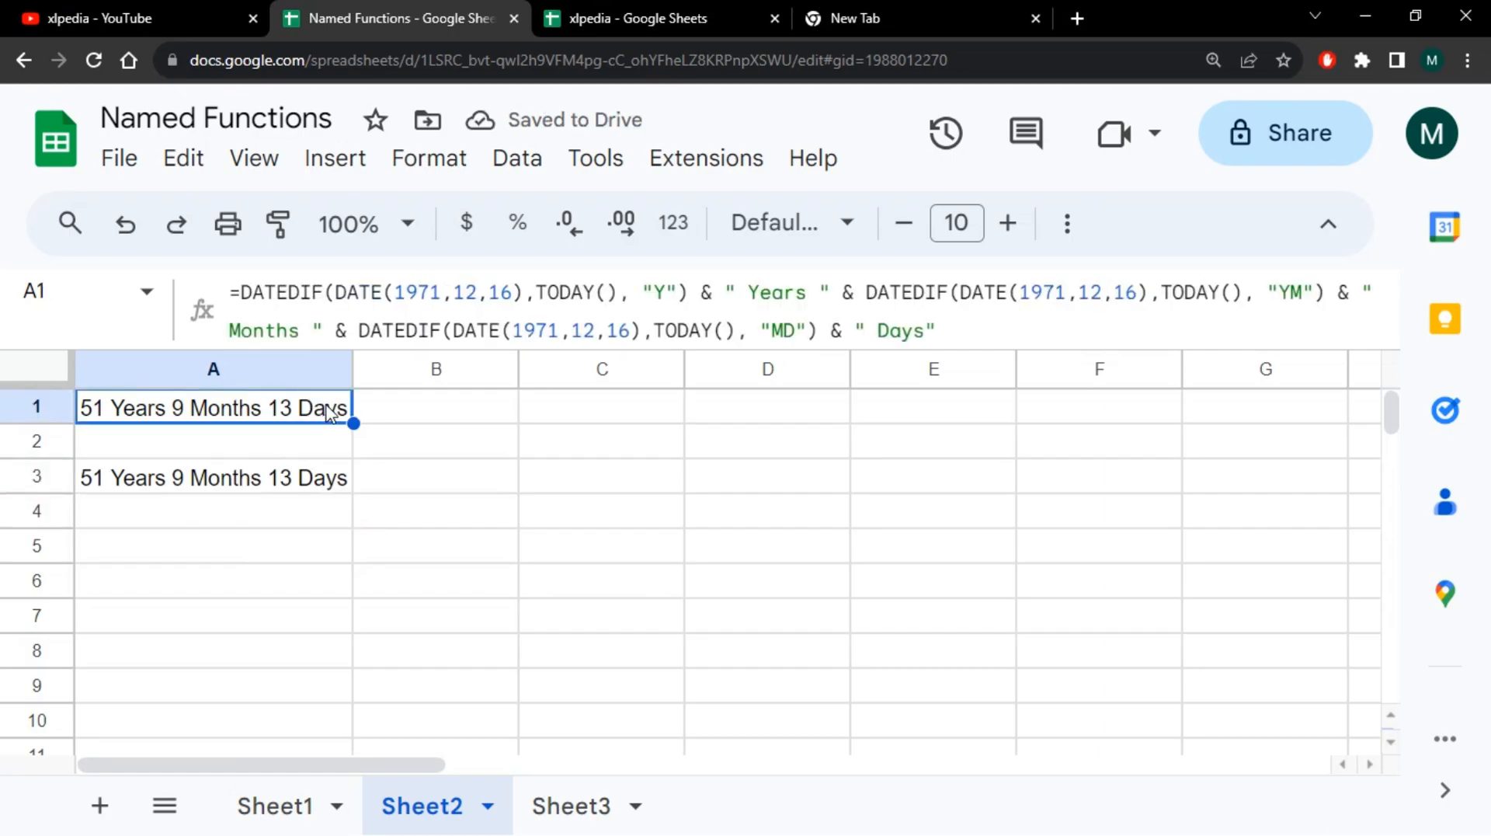
pyautogui.click(327, 479)
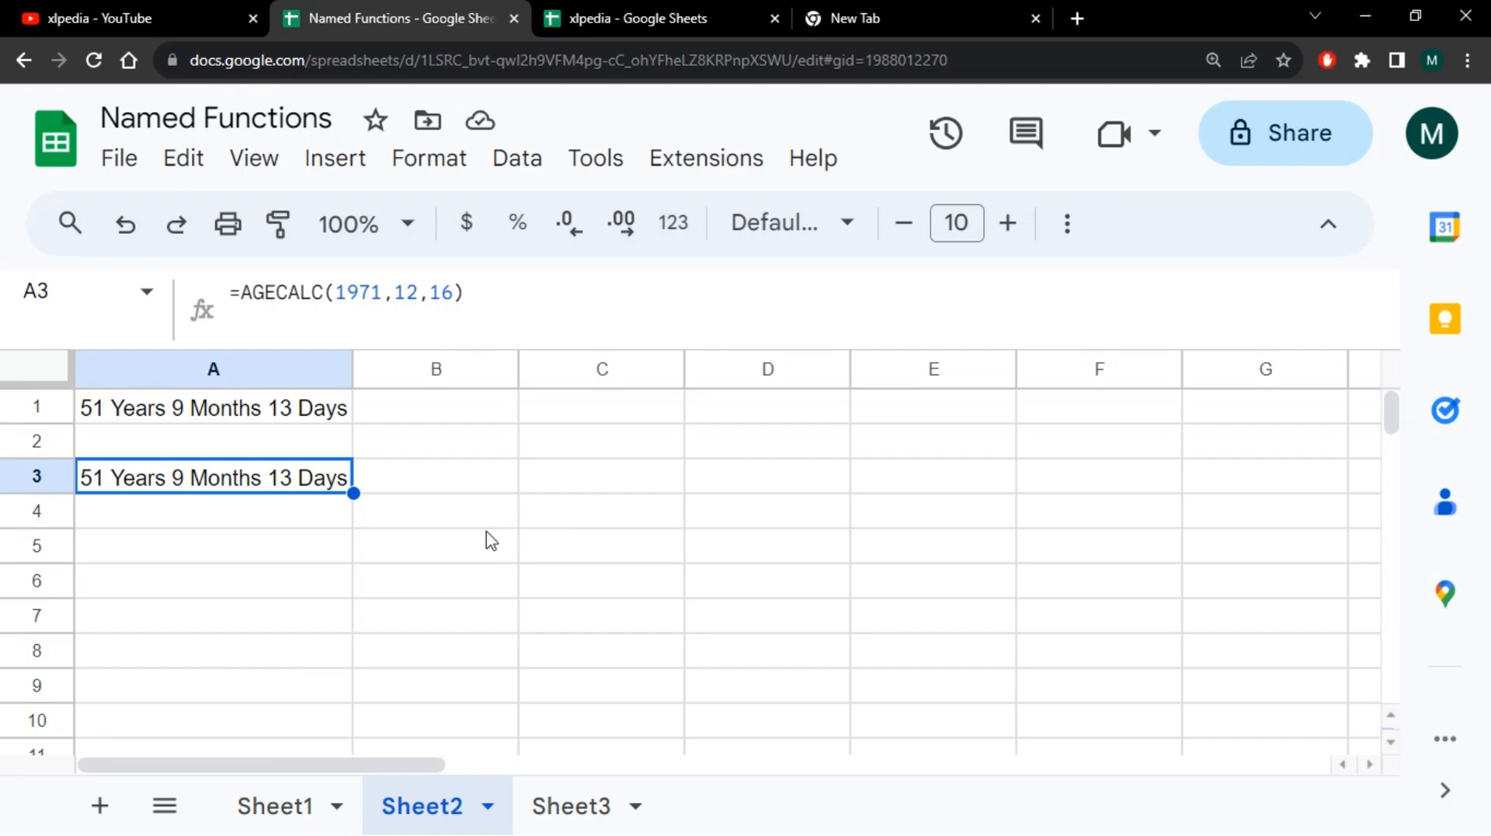
# Switch to the xlpedia spreadsheet and check in cell A1 whether a formula beginning with =age offers the named function.
pyautogui.click(635, 13)
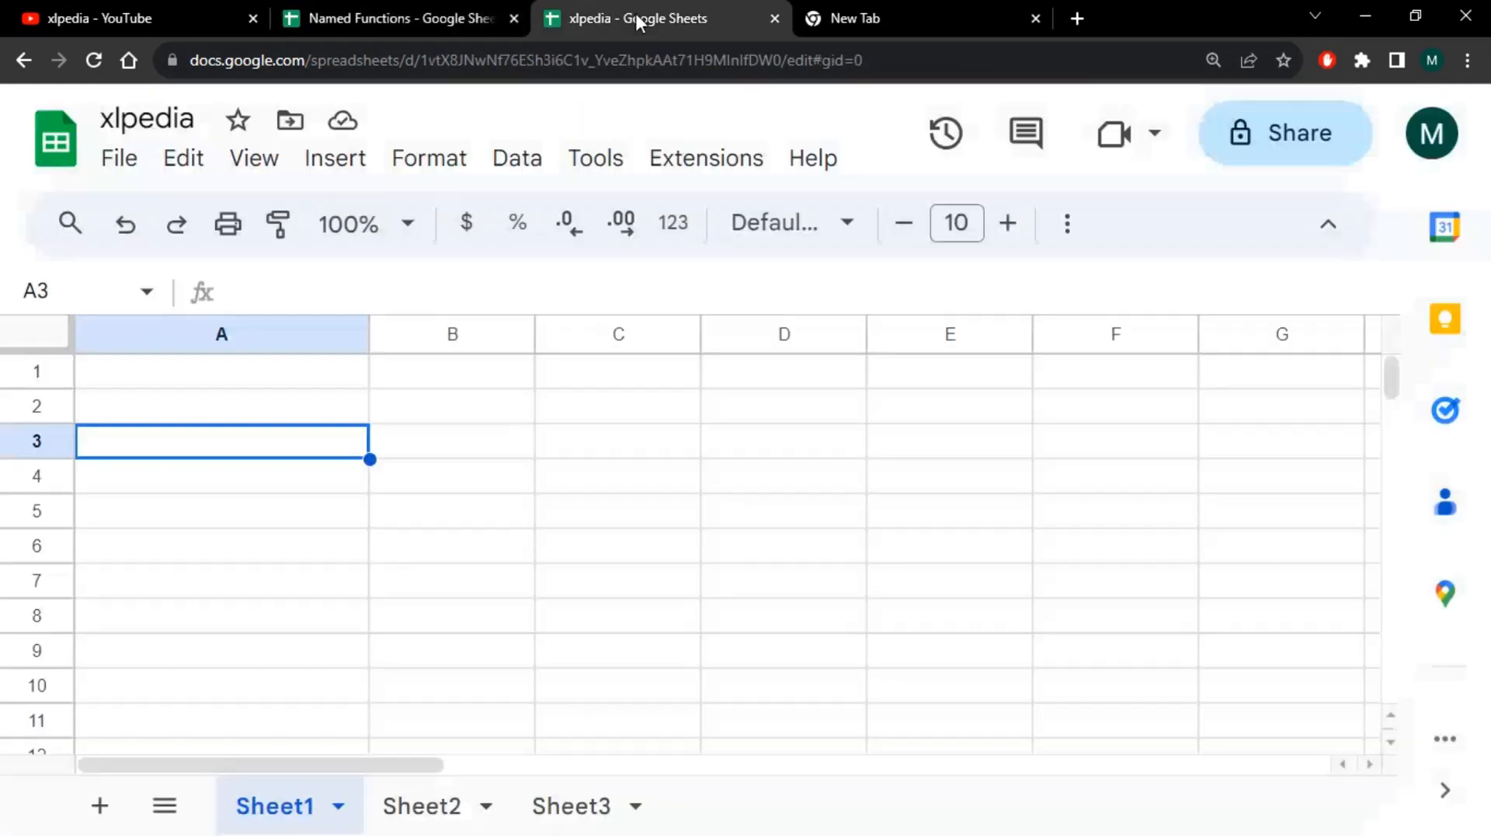
pyautogui.click(341, 380)
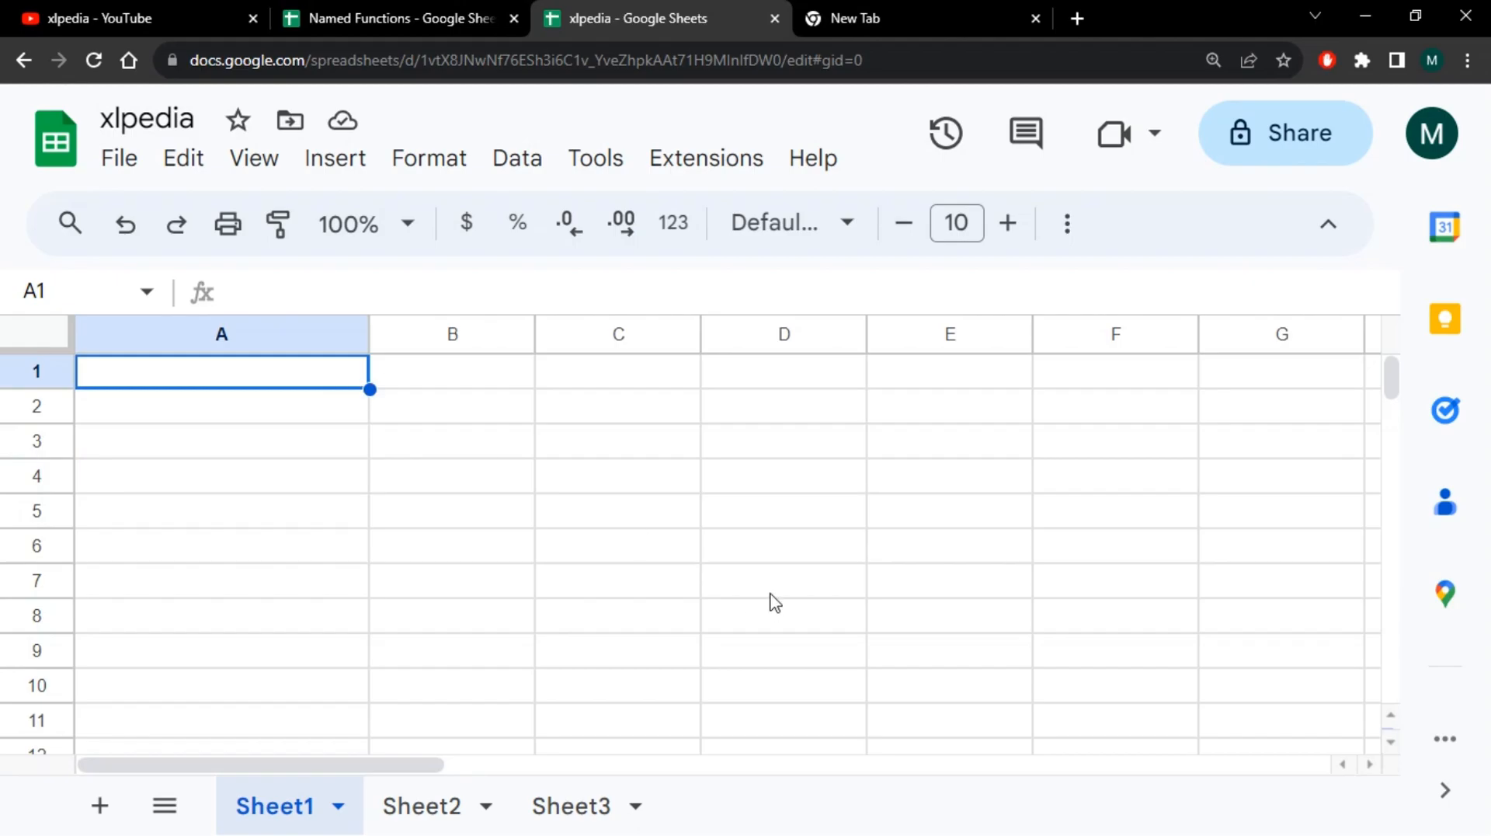
pyautogui.write('=age')
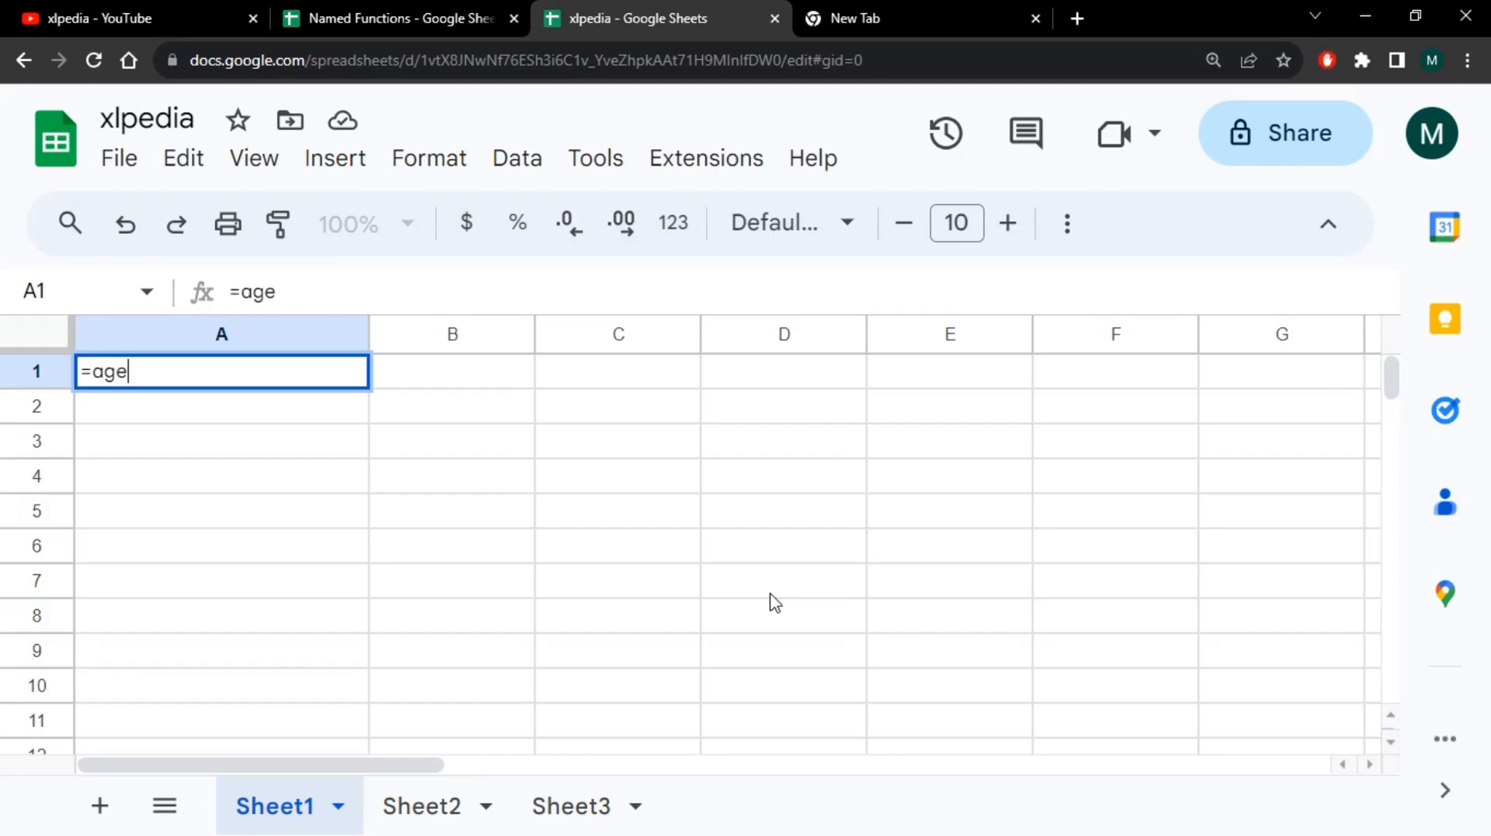
pyautogui.press('Escape')
# Start a named function import and choose the Named Functions spreadsheet in My Drive as its source.
pyautogui.click(517, 159)
pyautogui.click(703, 639)
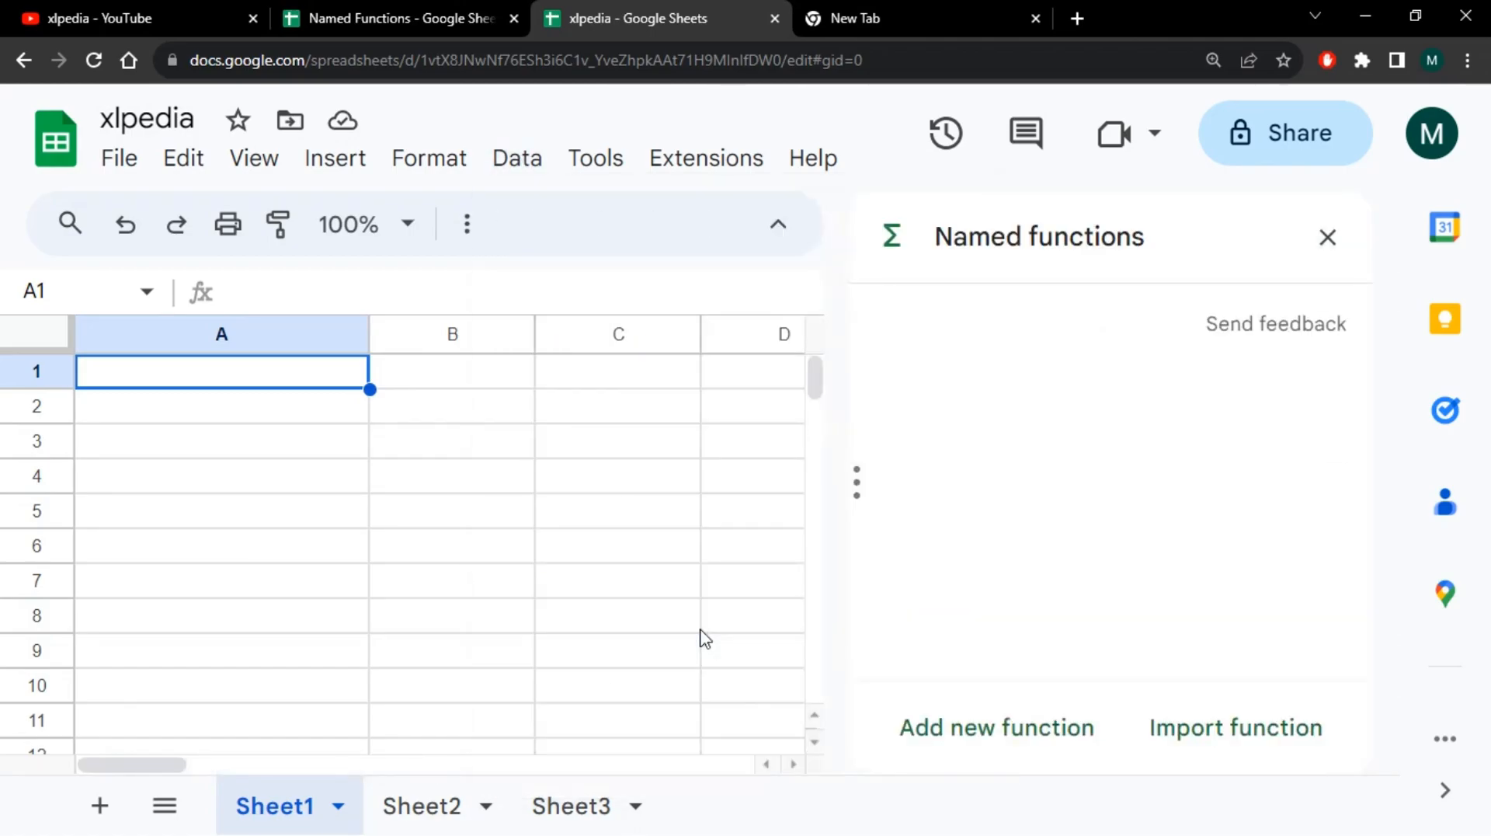
pyautogui.click(1254, 740)
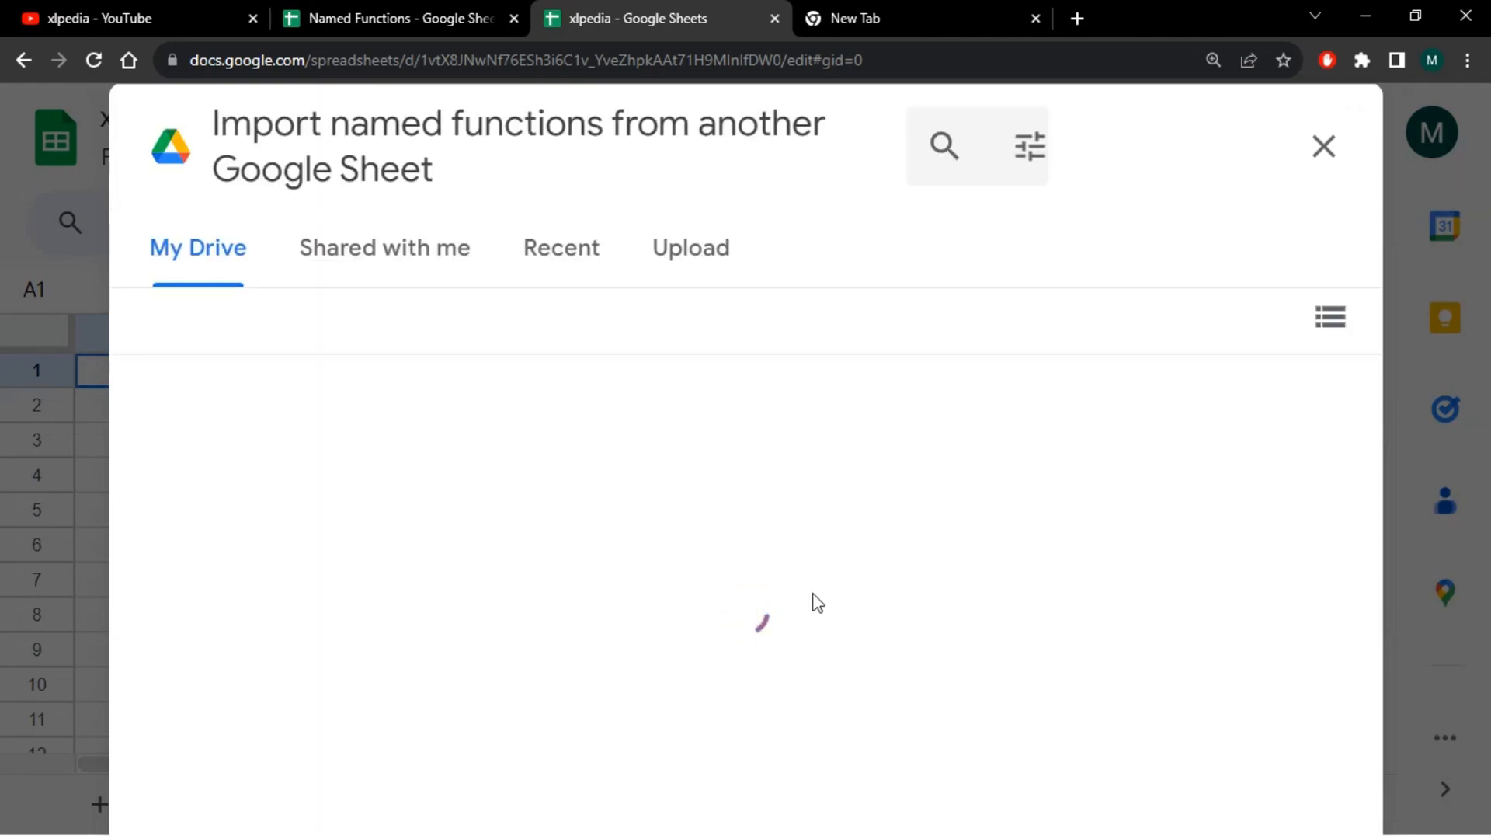
pyautogui.scroll(-2, 605, 516)
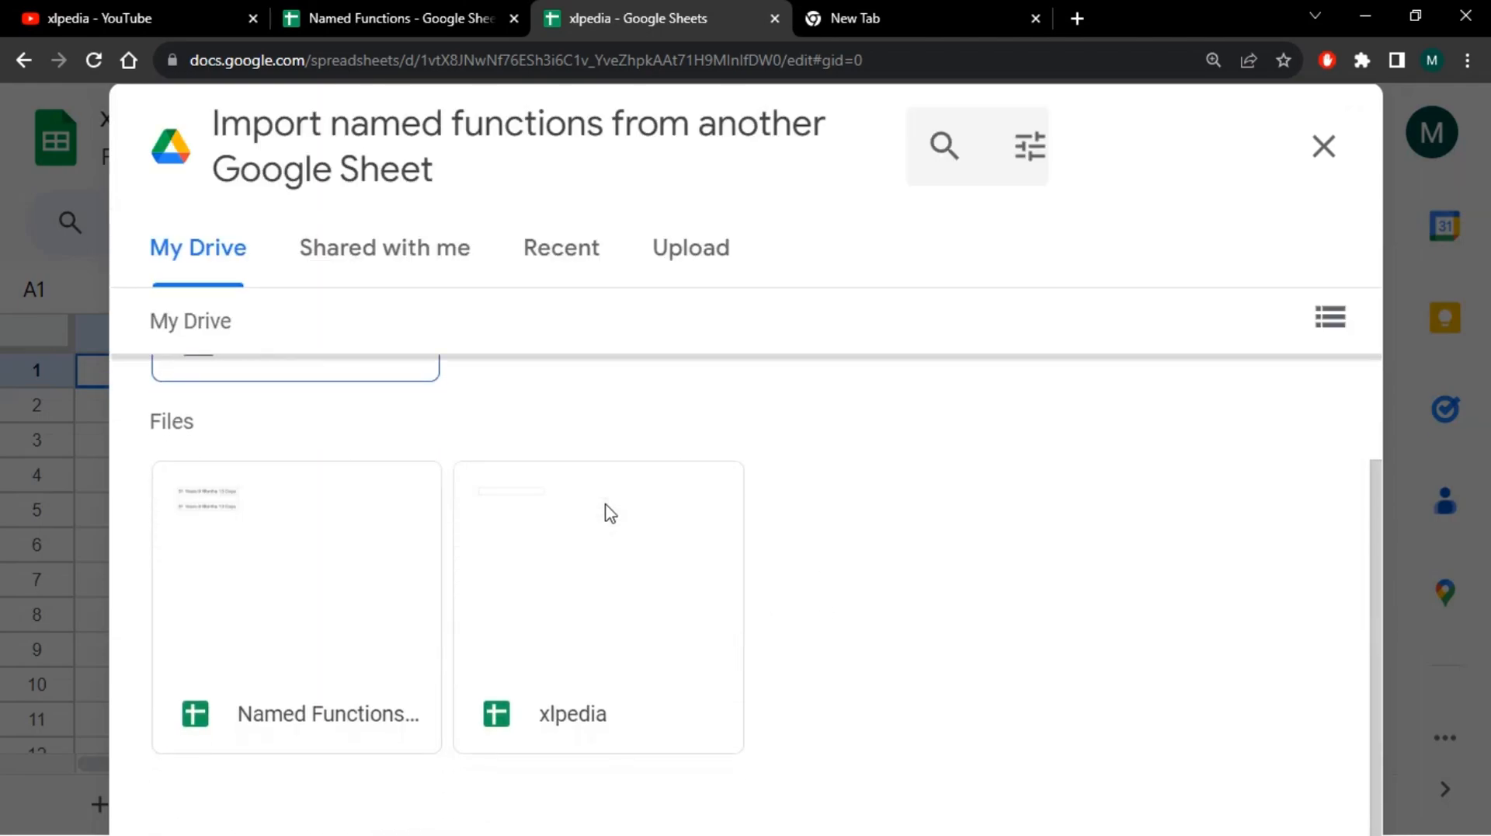
pyautogui.click(346, 653)
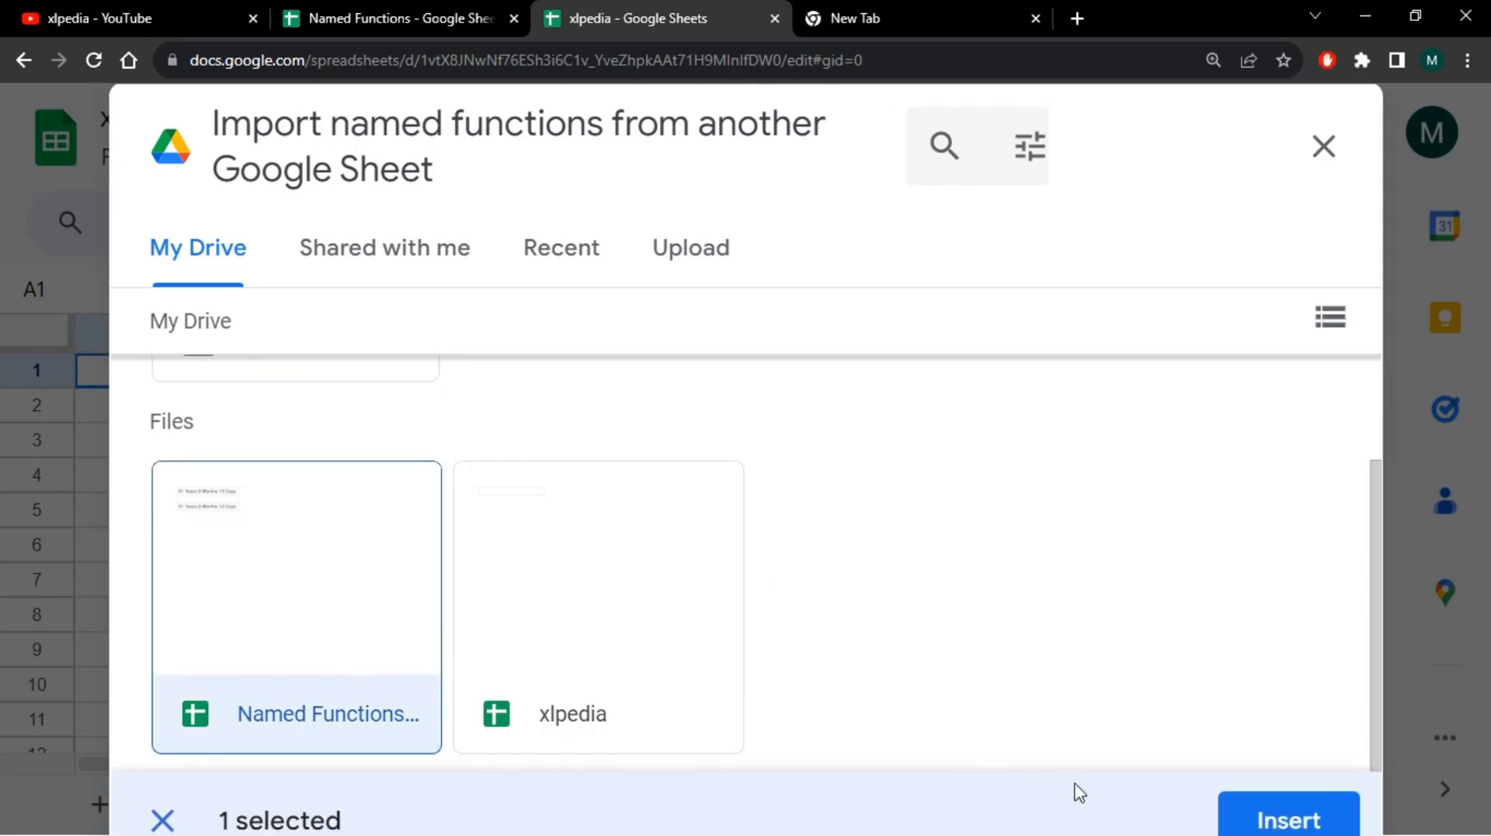
pyautogui.click(1285, 815)
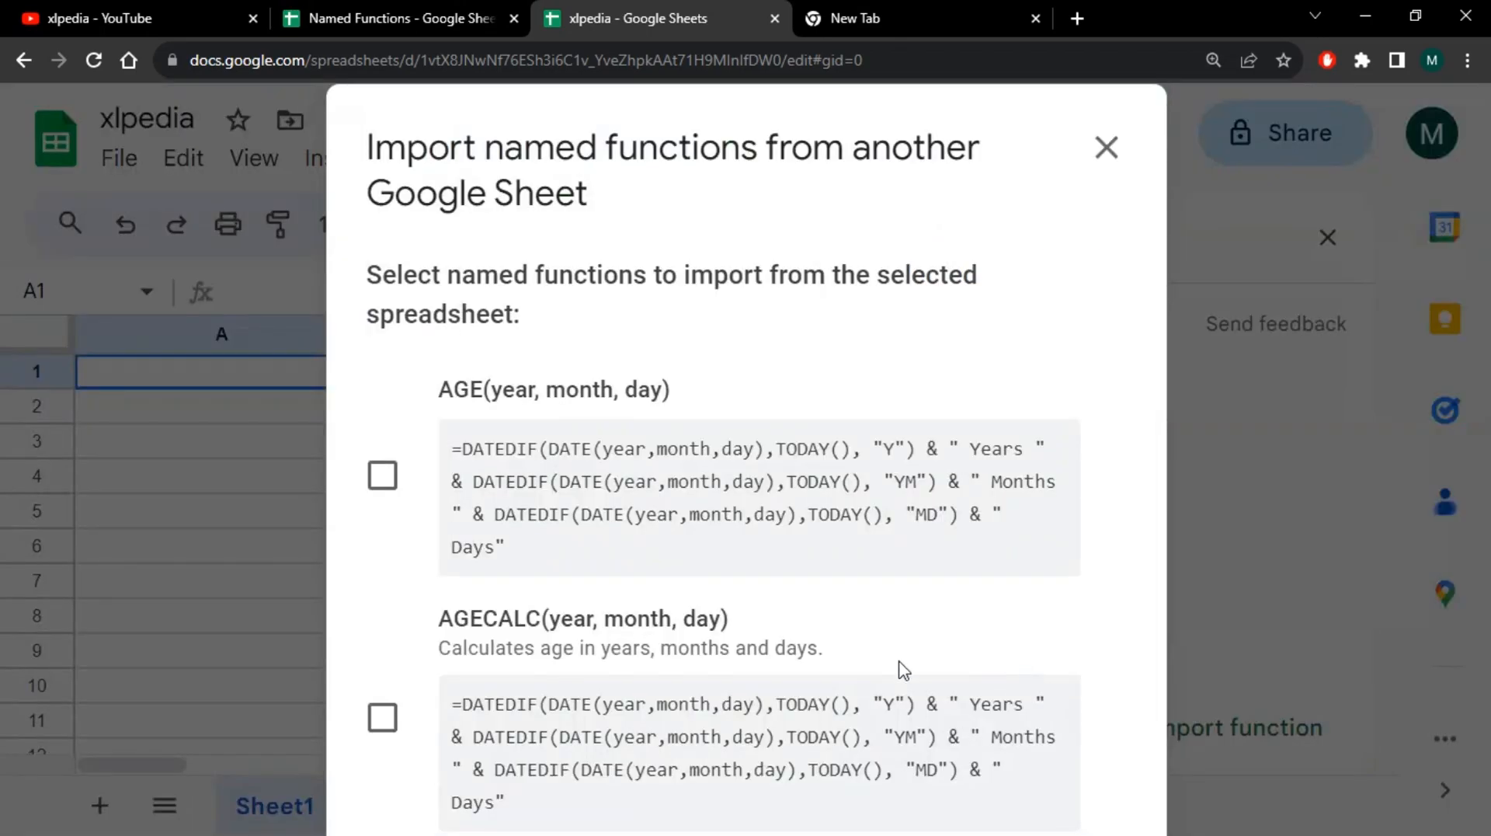
# Import only the AGECALC function into the xlpedia spreadsheet and close the named functions list and the notification.
pyautogui.click(383, 719)
pyautogui.scroll(-2, 1037, 206)
pyautogui.click(1051, 769)
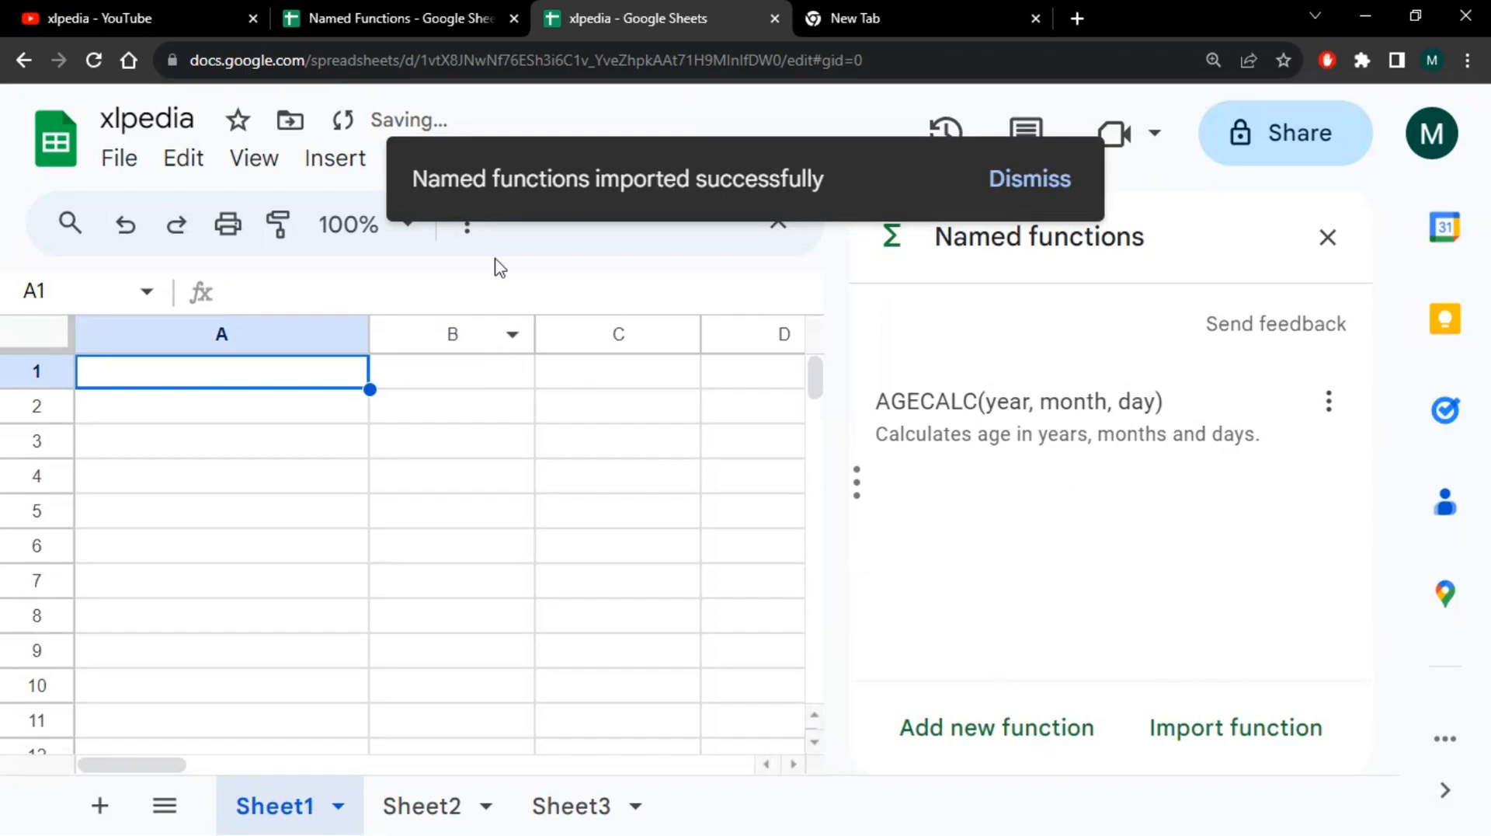
pyautogui.click(1328, 237)
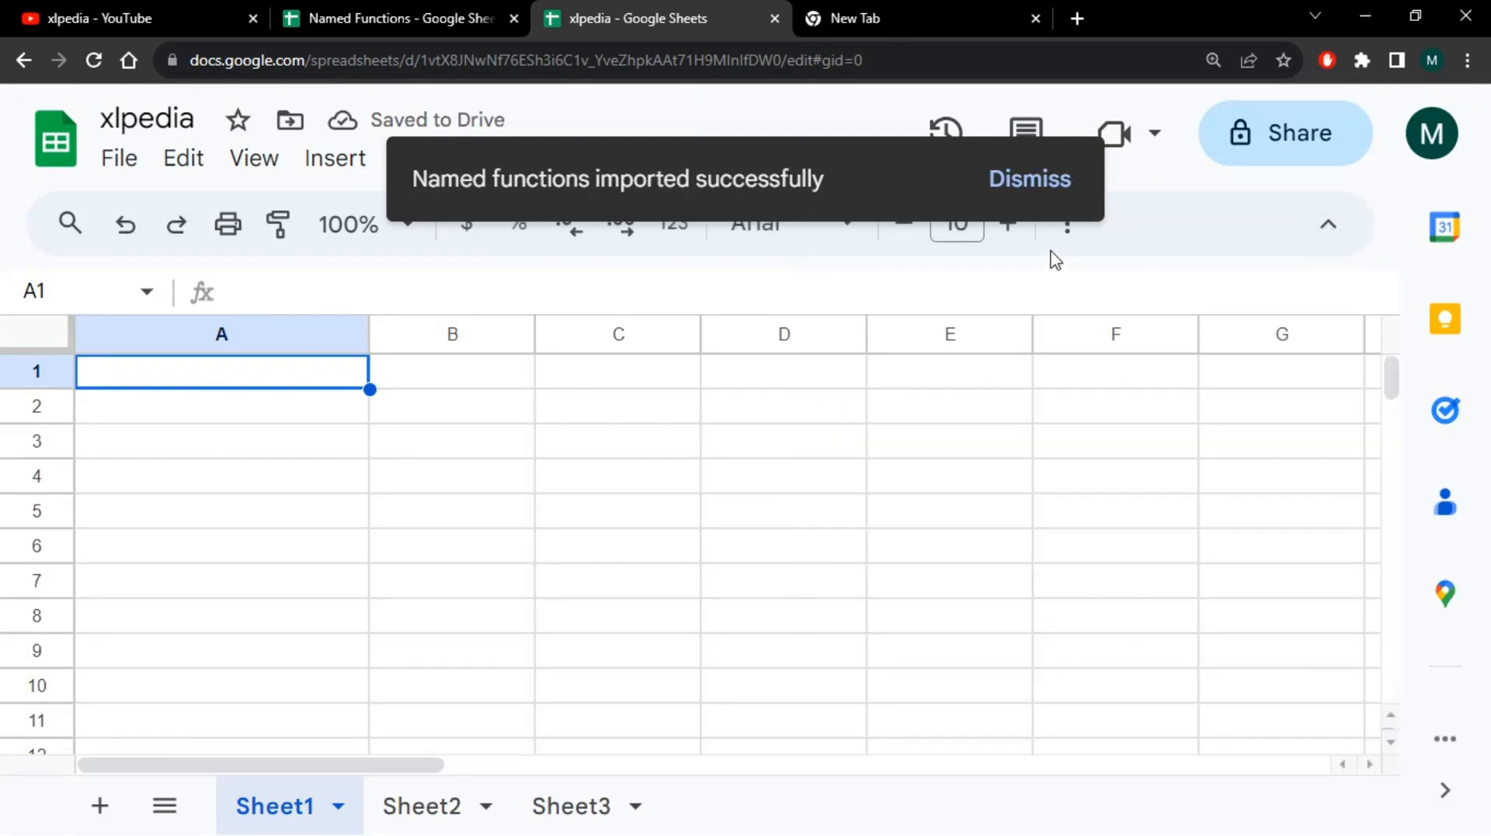
pyautogui.click(1048, 186)
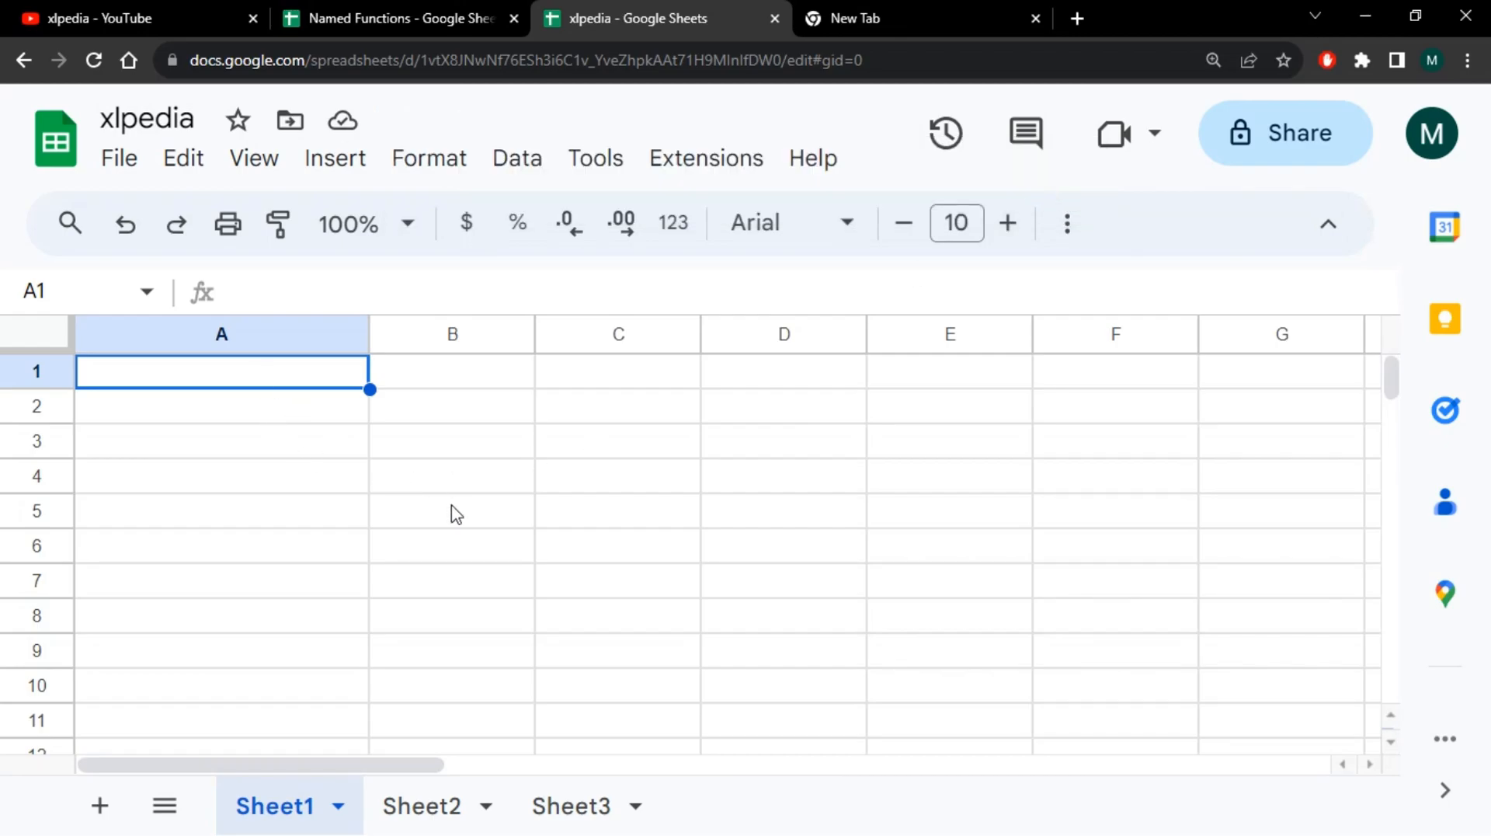
# Enter an AGECALC formula in cell A1 with the birth year, month and day as its three arguments.
pyautogui.click(281, 373)
pyautogui.write('=')
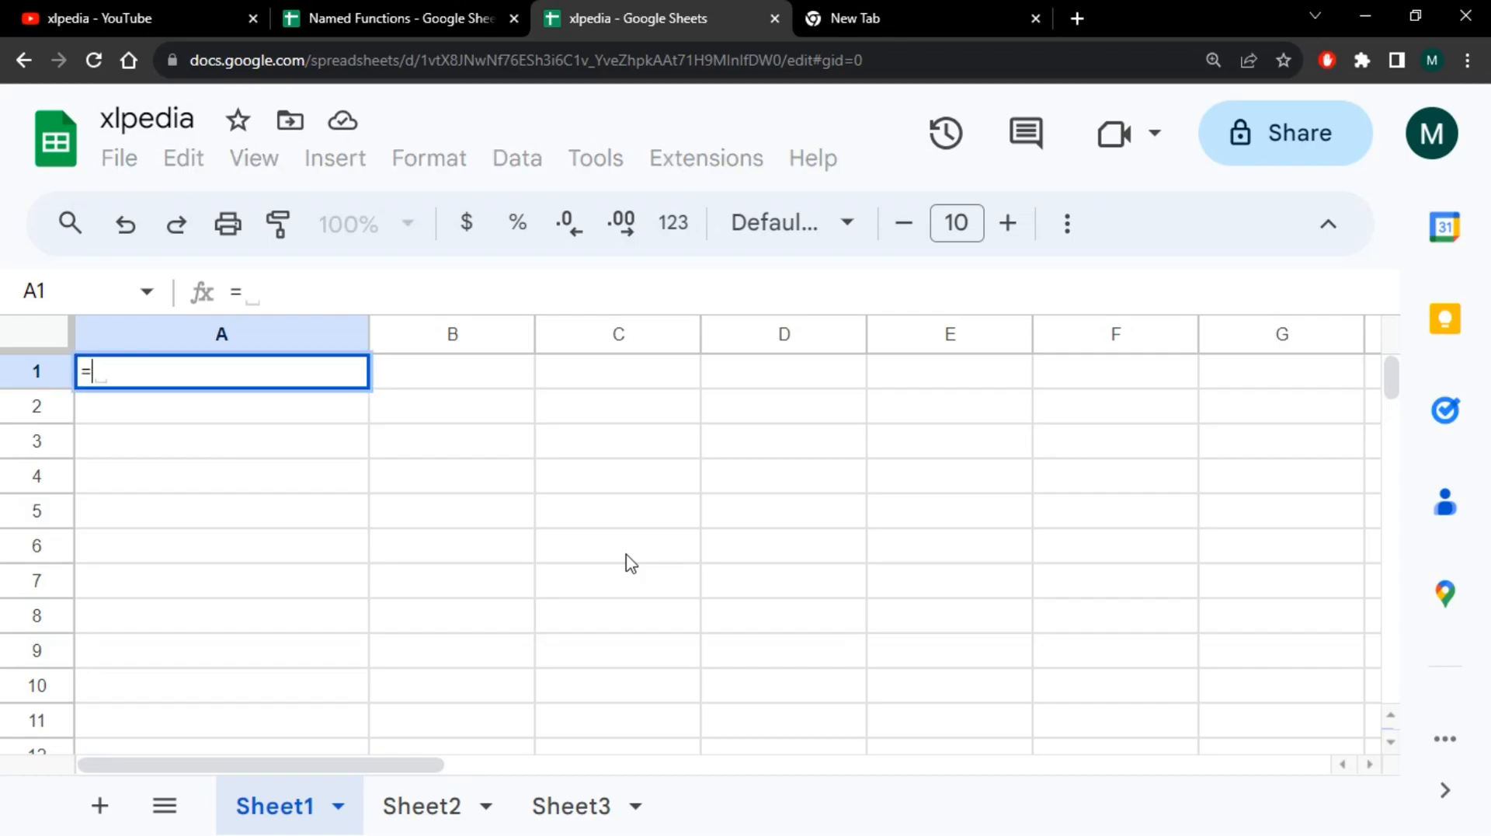
pyautogui.write('age')
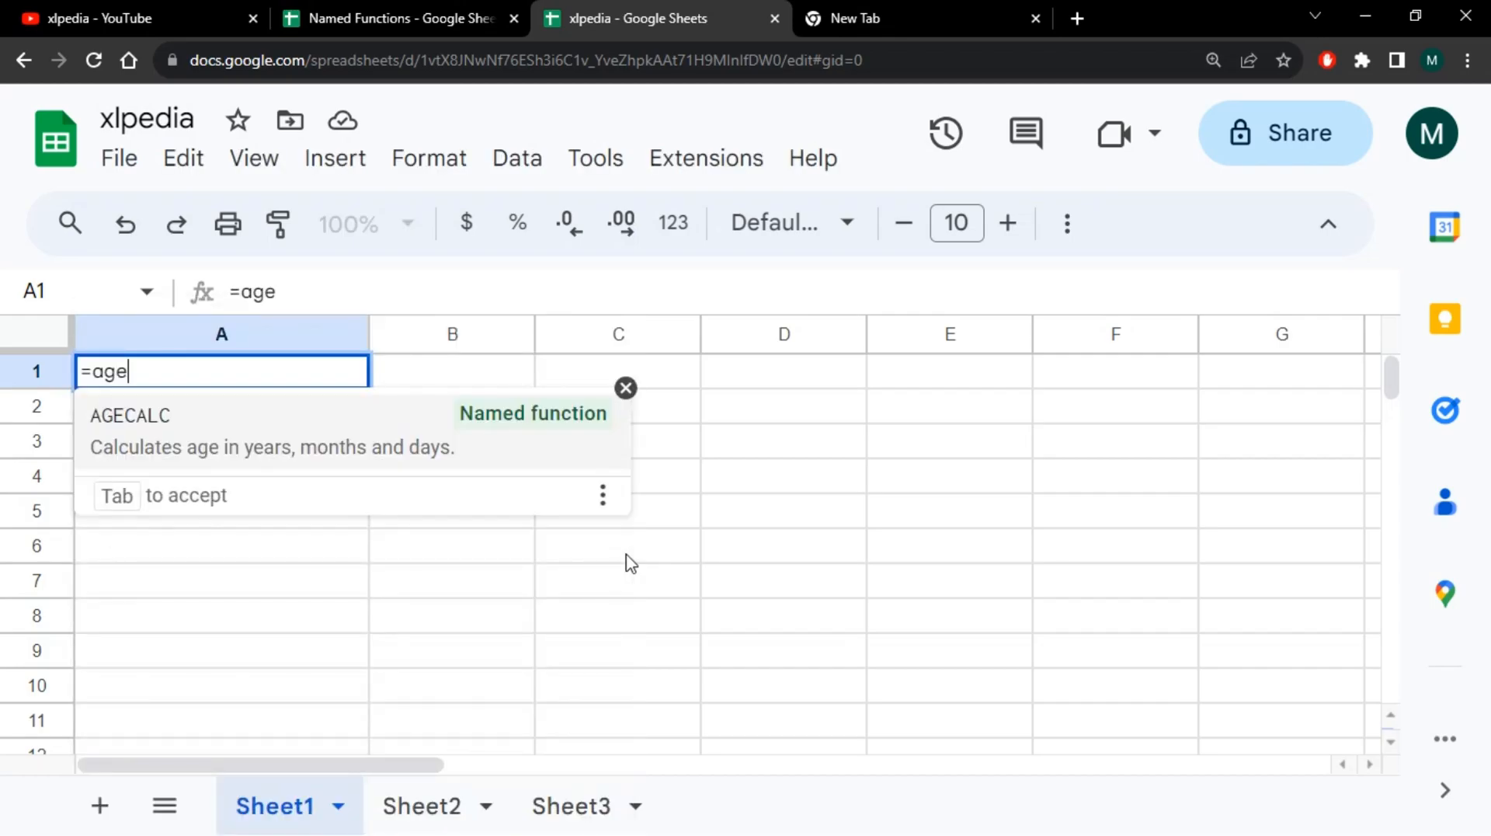
pyautogui.press('Tab')
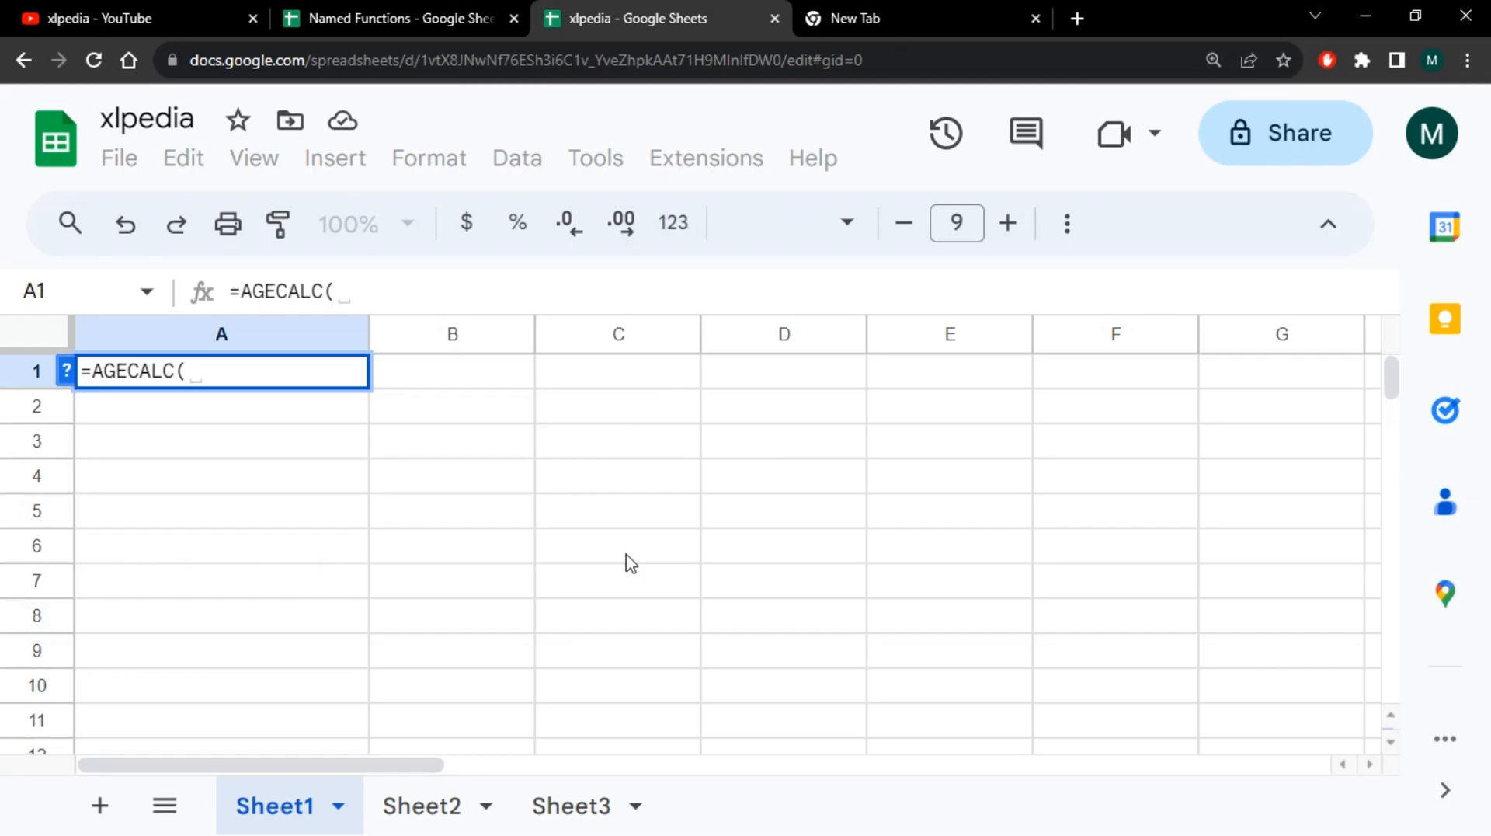
pyautogui.click(68, 374)
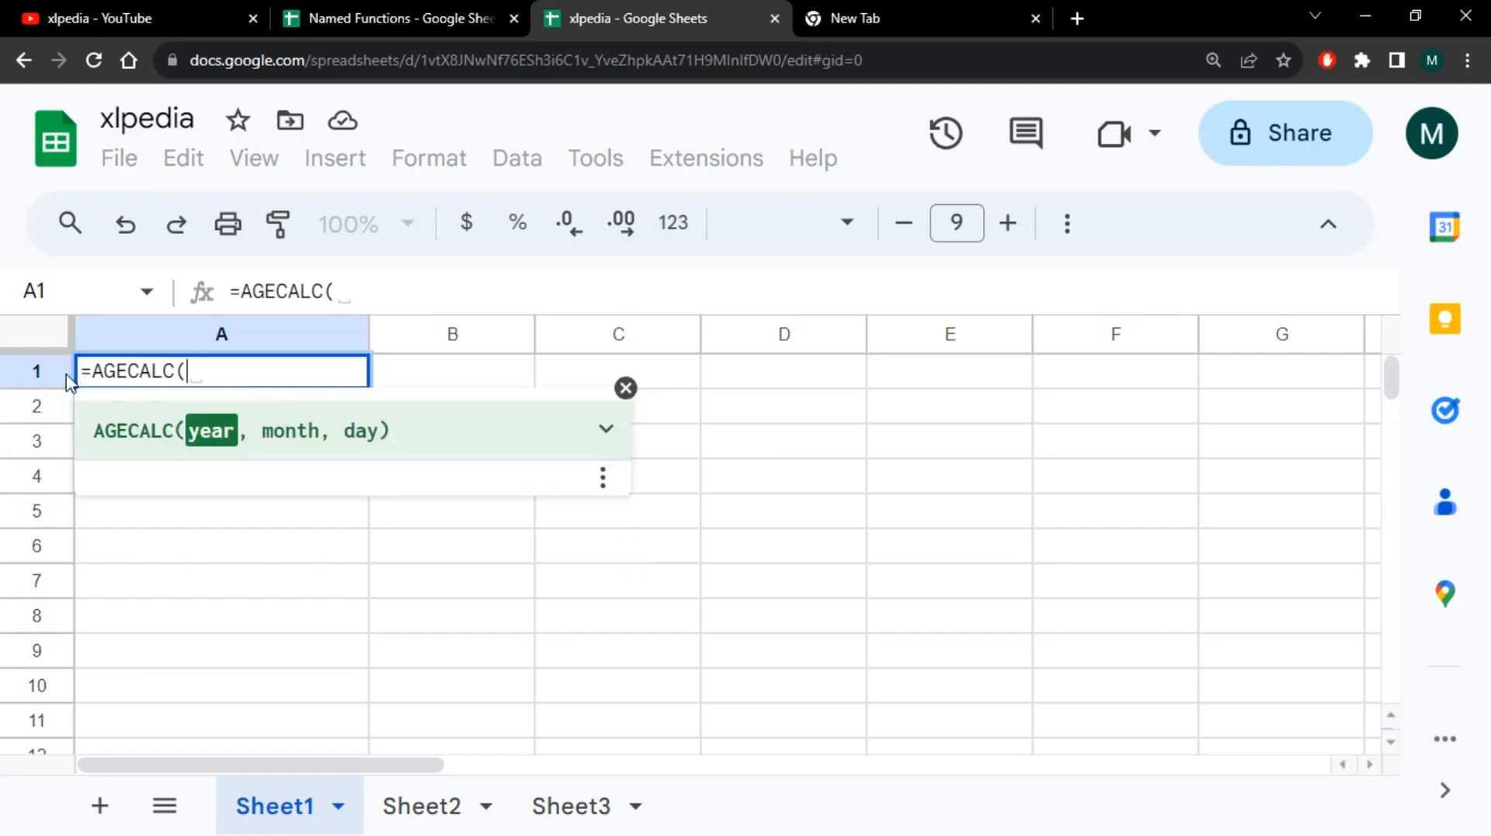
pyautogui.write('19')
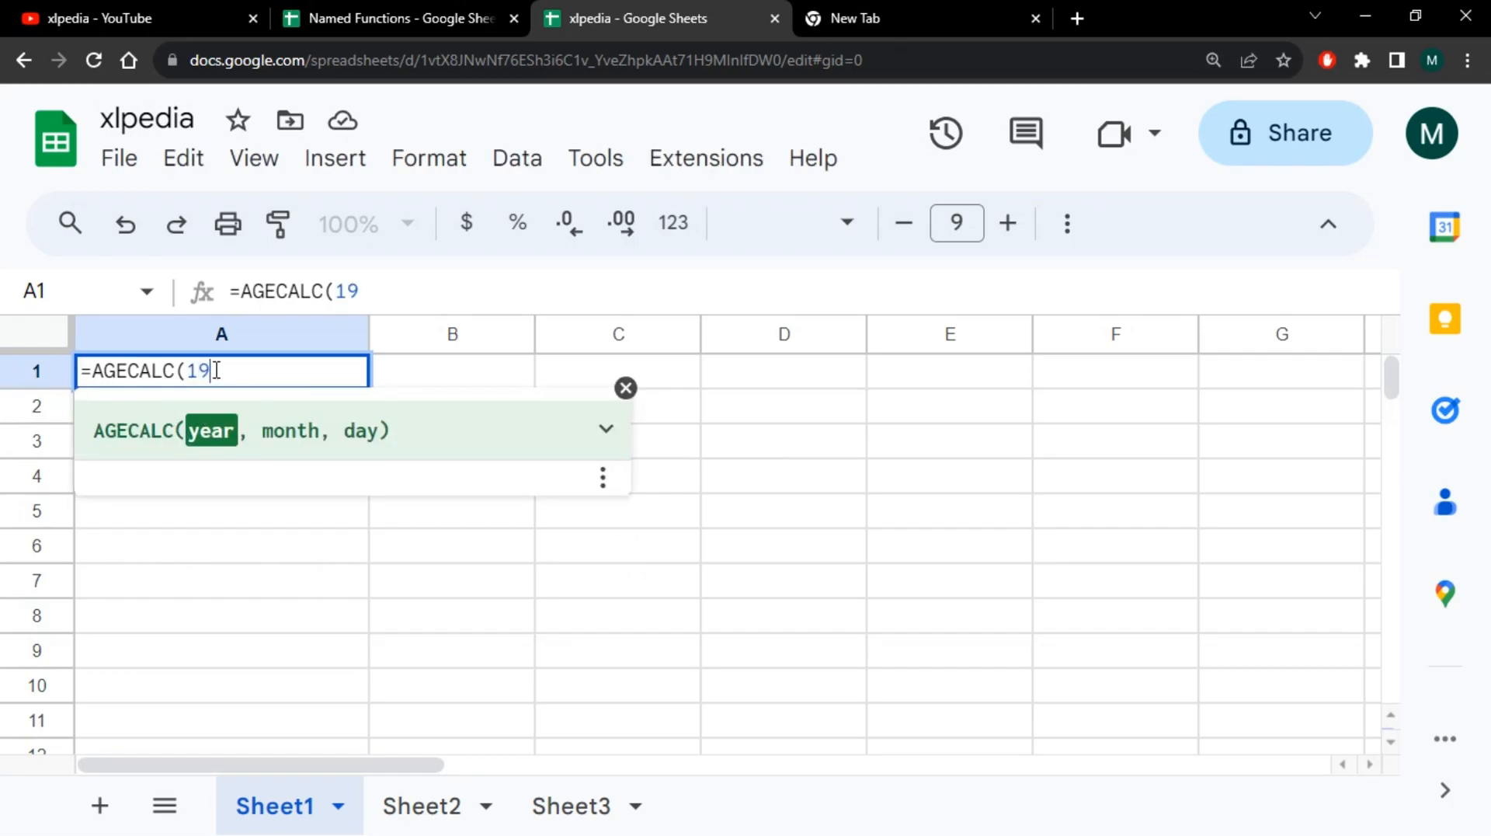
pyautogui.write('71,12')
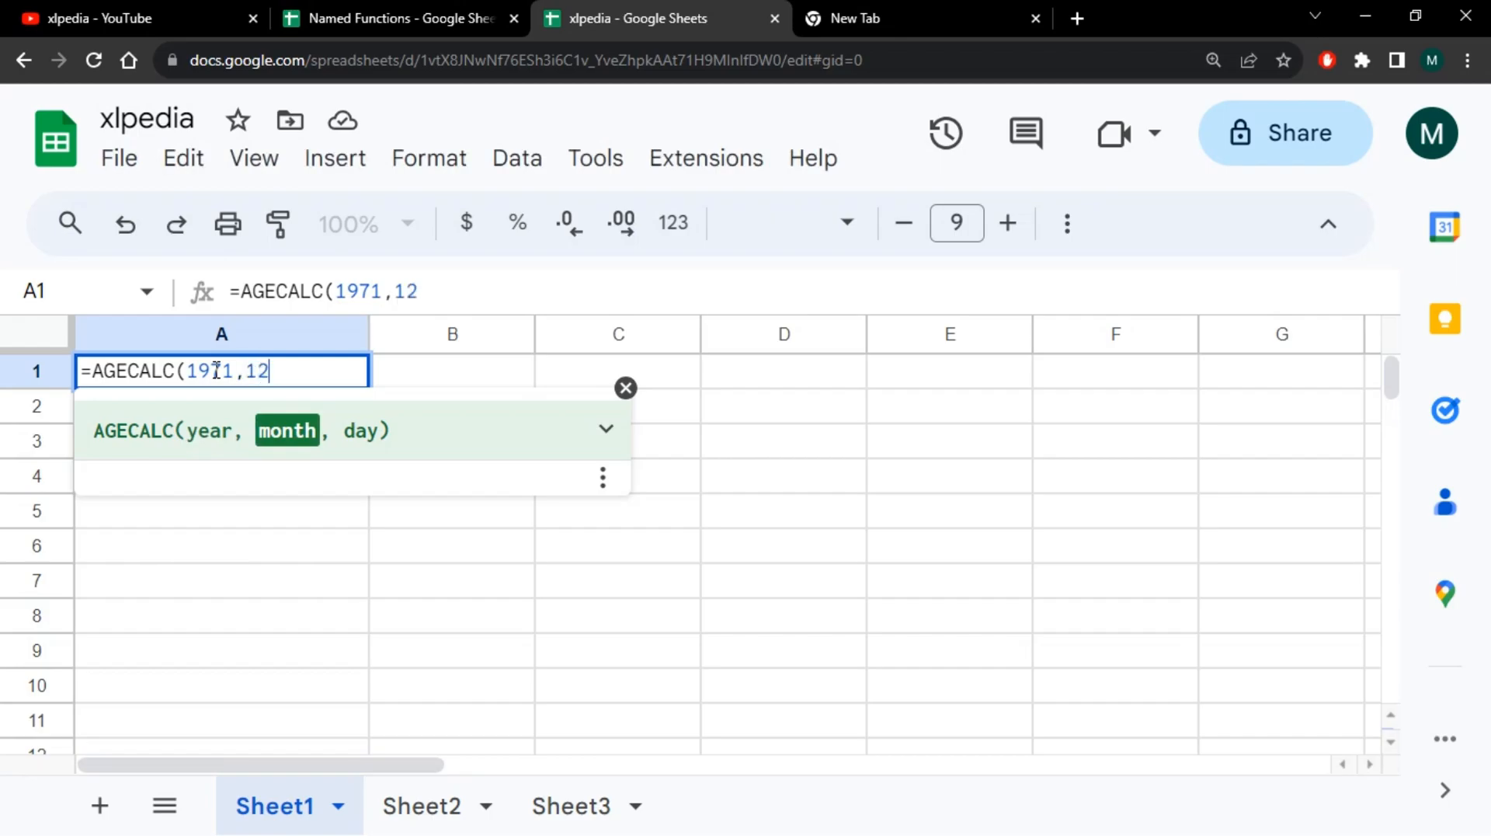
pyautogui.write(',16')
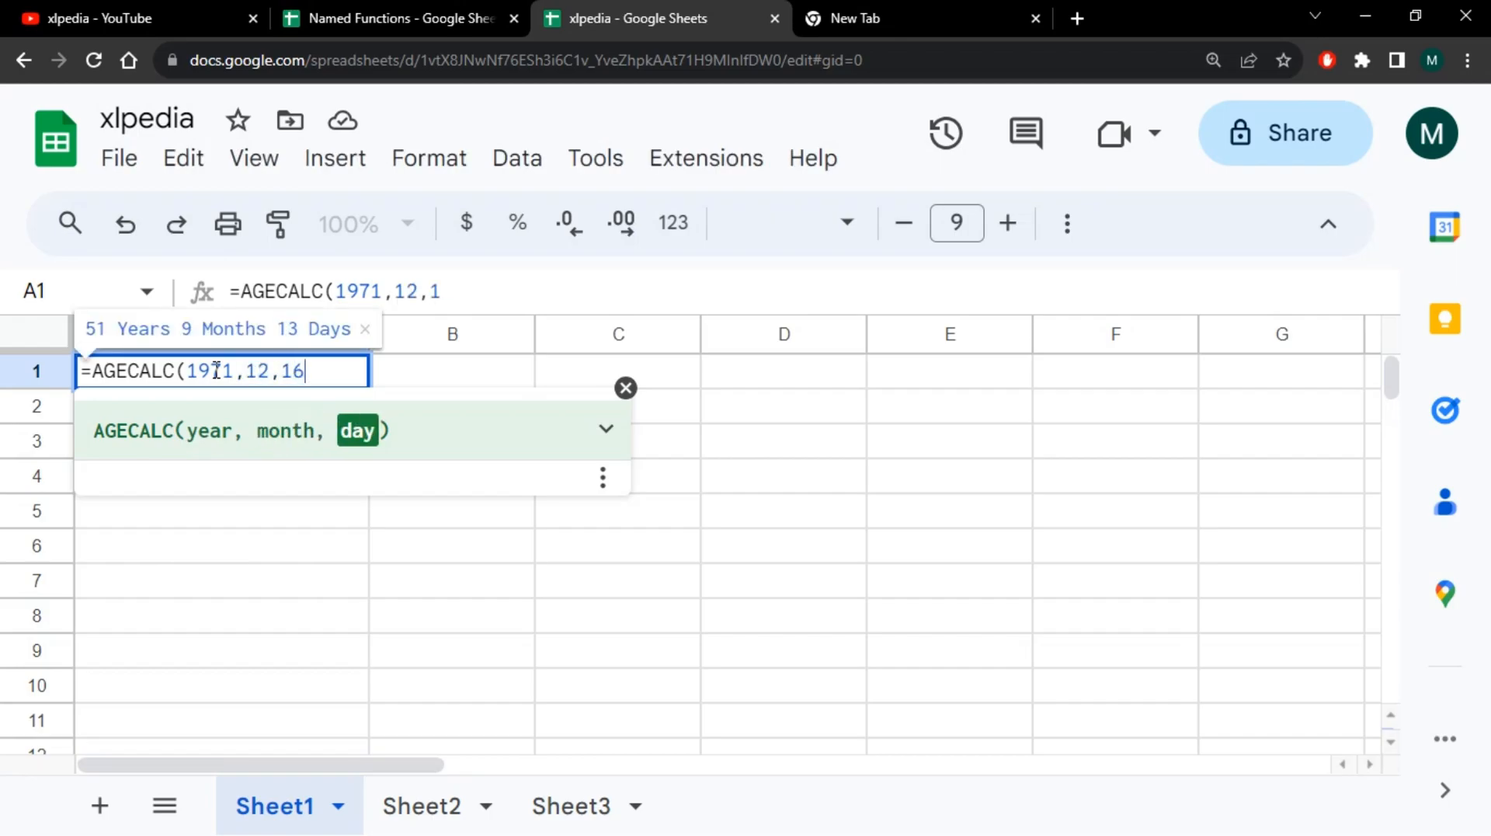
pyautogui.press('Return')
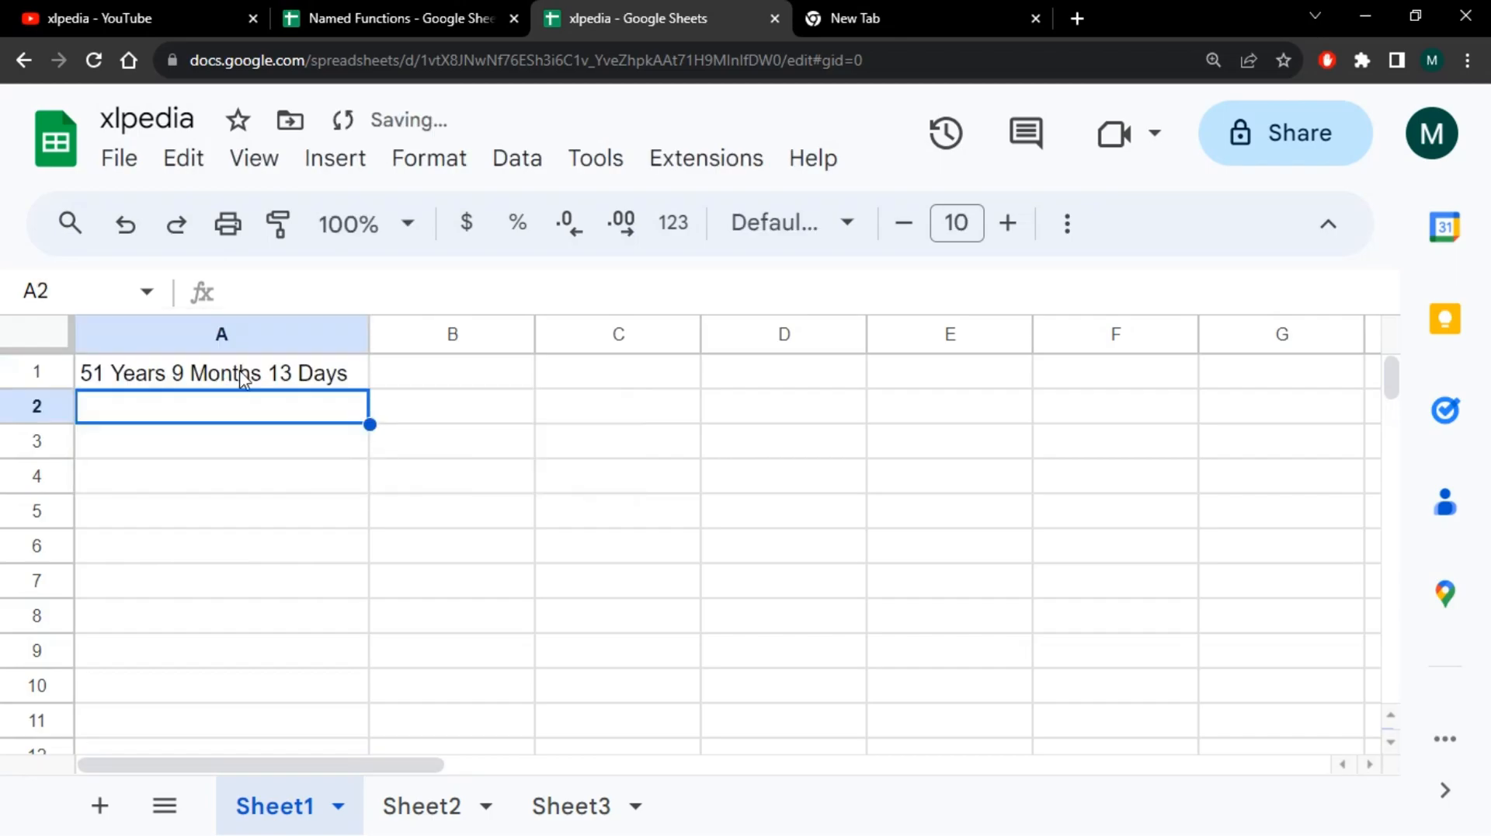
pyautogui.click(340, 376)
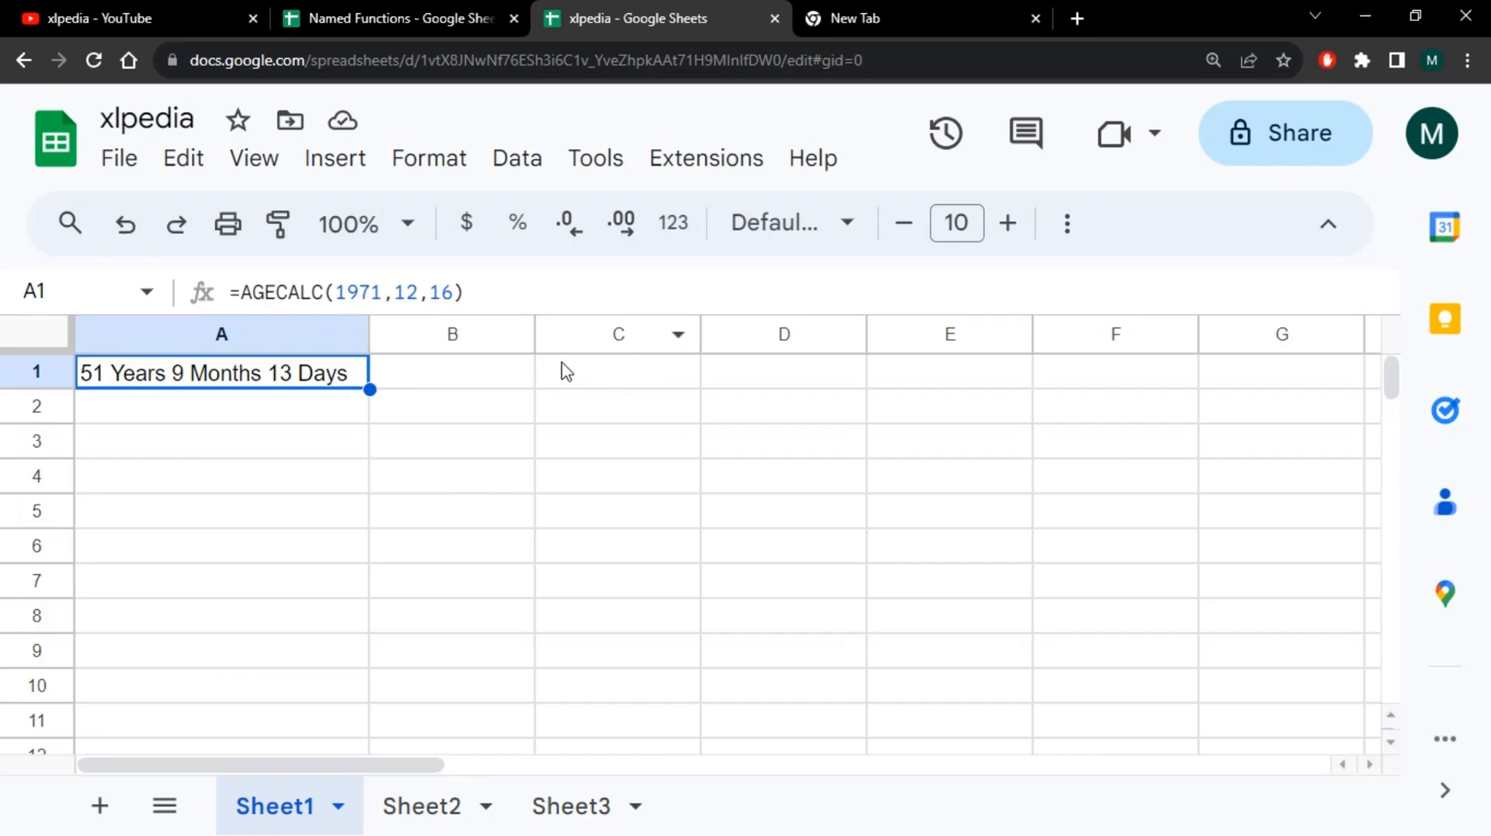
# Open the AGECALC named function for editing, review its formula definition, and cancel without changes.
pyautogui.click(533, 159)
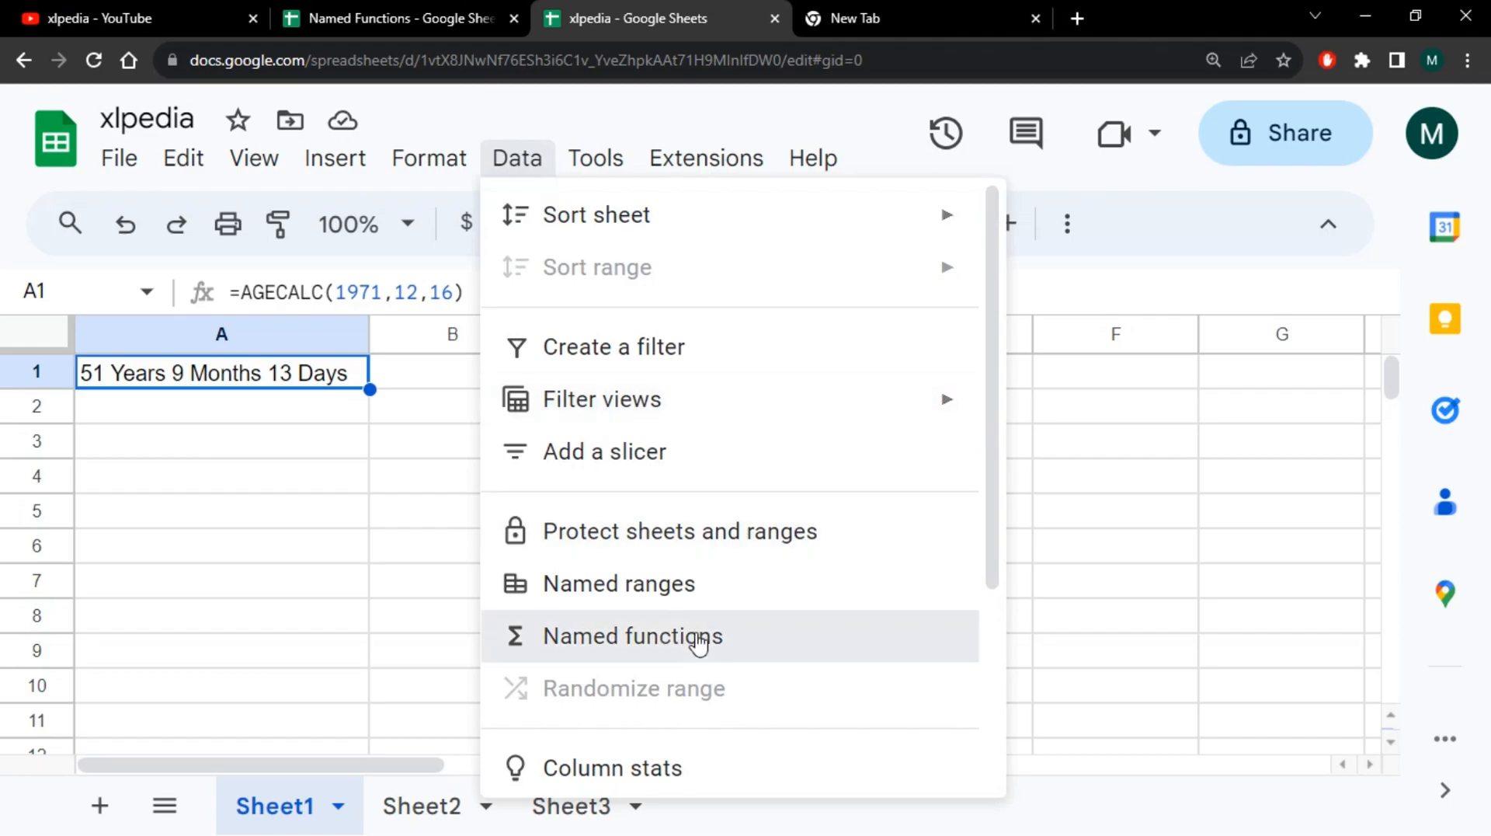
pyautogui.click(700, 638)
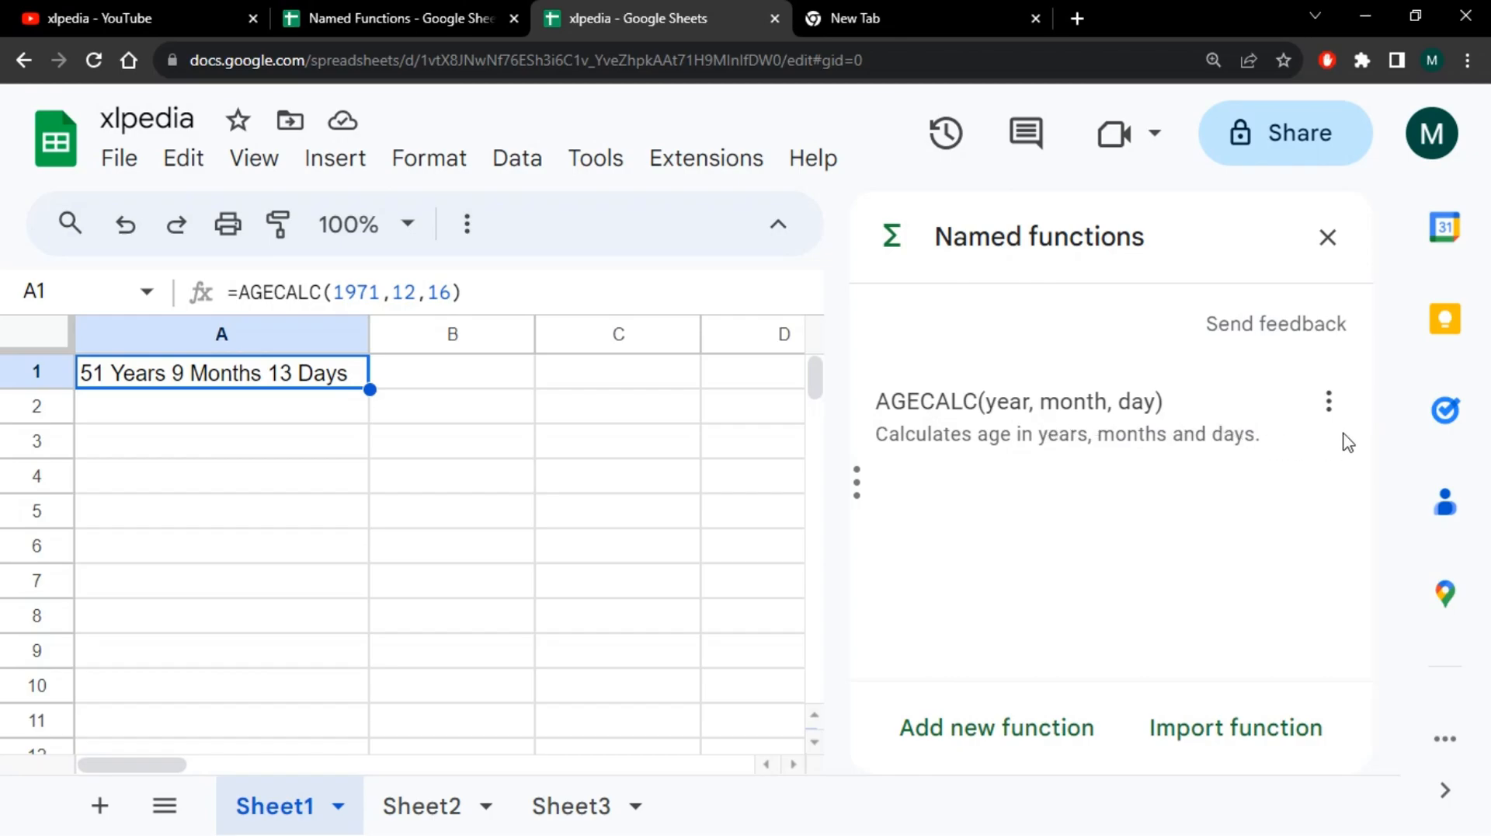
pyautogui.click(1329, 401)
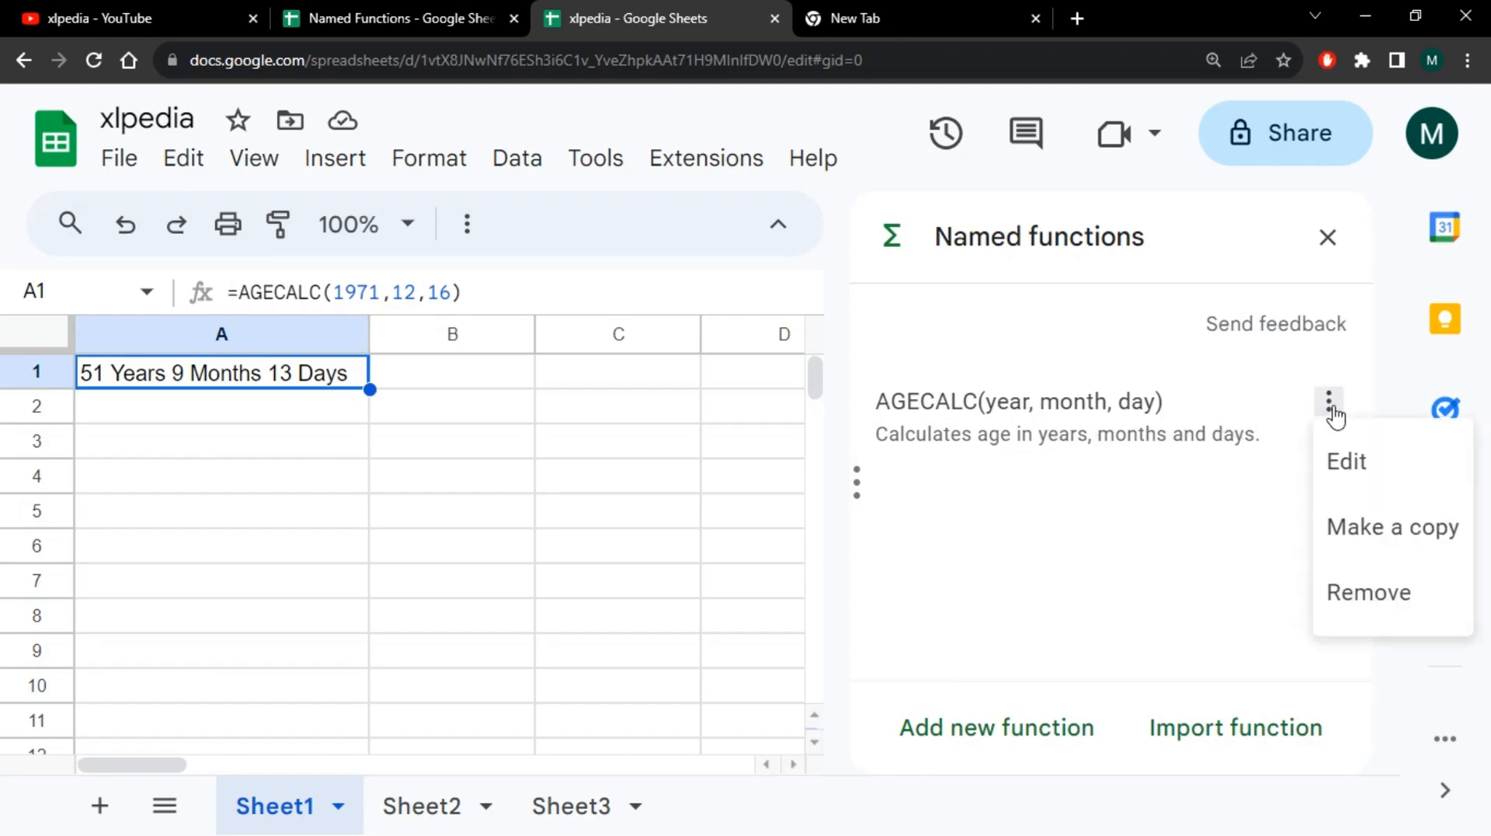
pyautogui.click(1373, 461)
pyautogui.moveTo(1367, 460); pyautogui.dragTo(1375, 772)
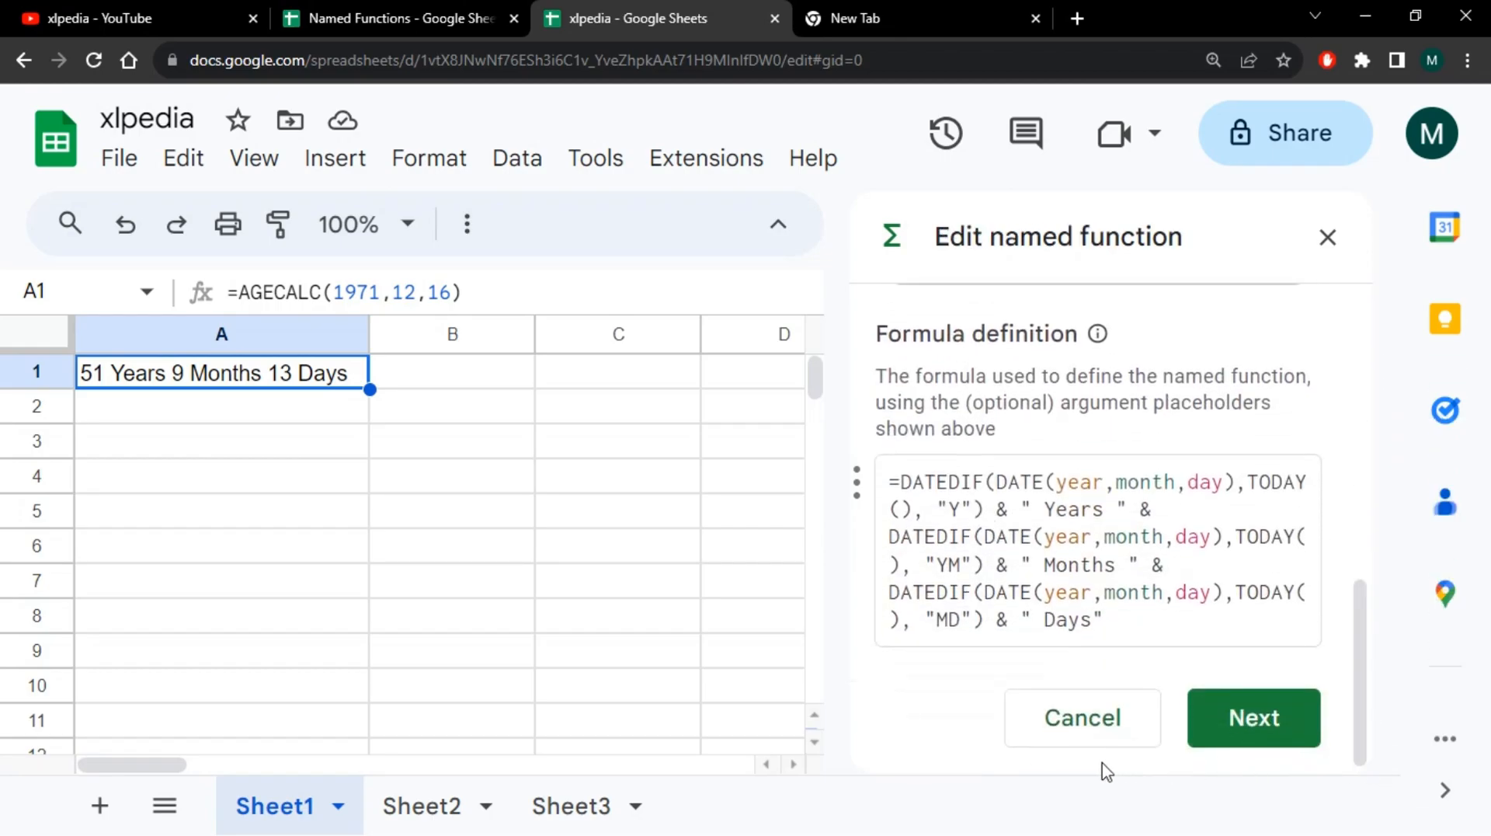
pyautogui.click(1082, 730)
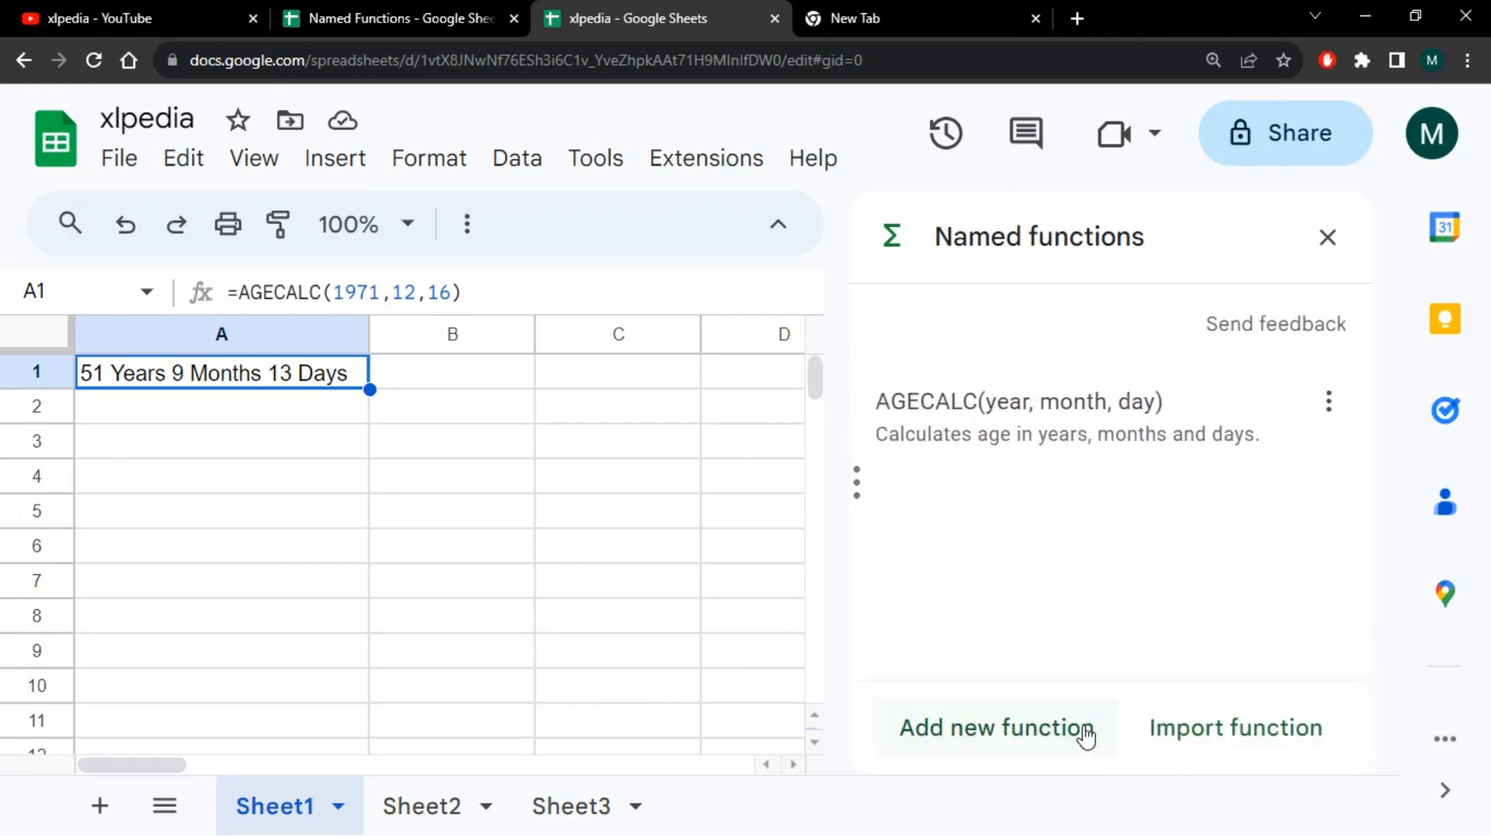
# Remove the AGECALC named function from the xlpedia spreadsheet and clear the formula from cell A1.
pyautogui.click(1330, 405)
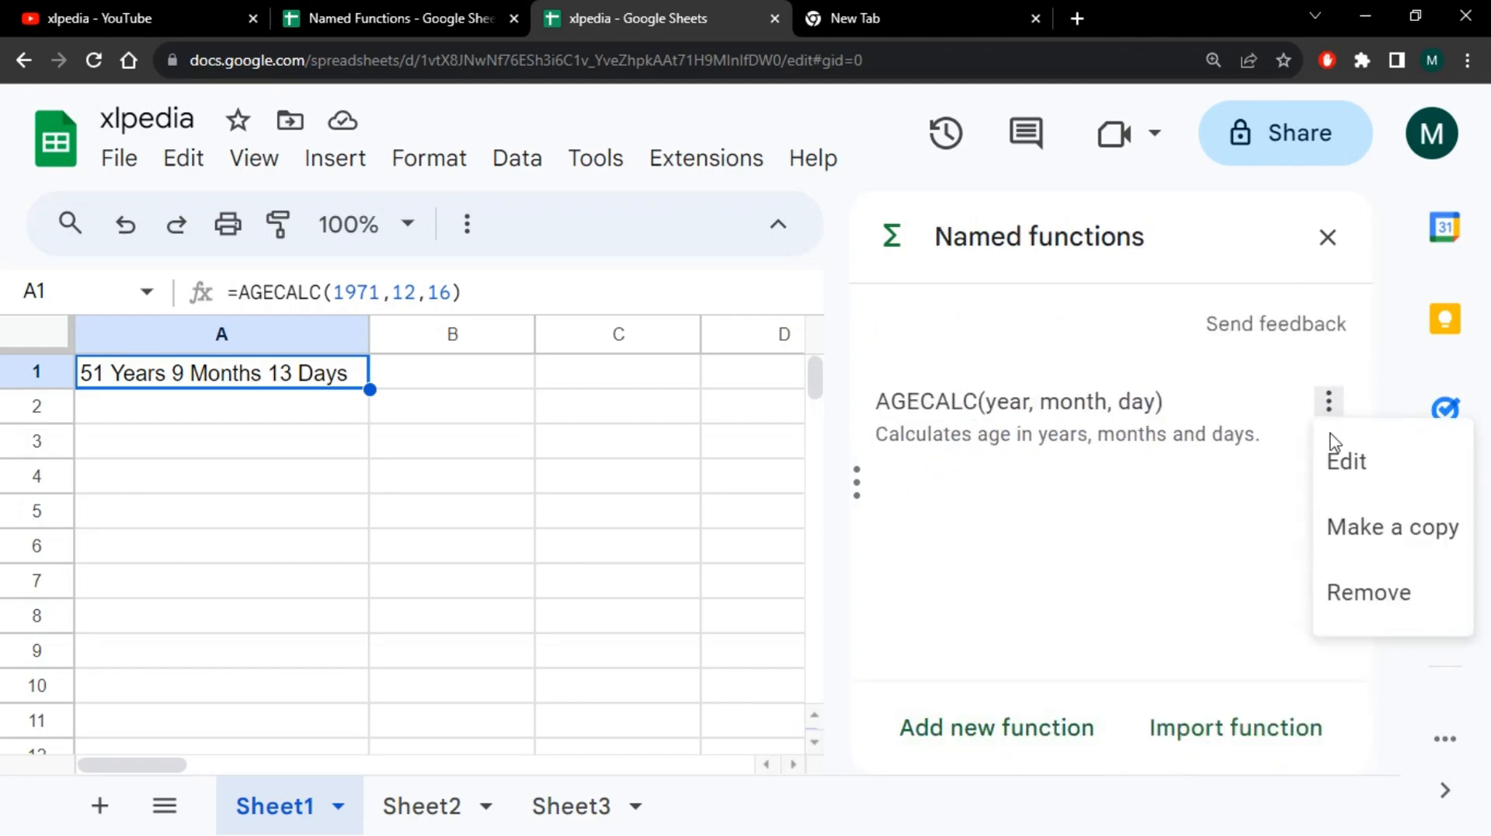
pyautogui.click(1393, 613)
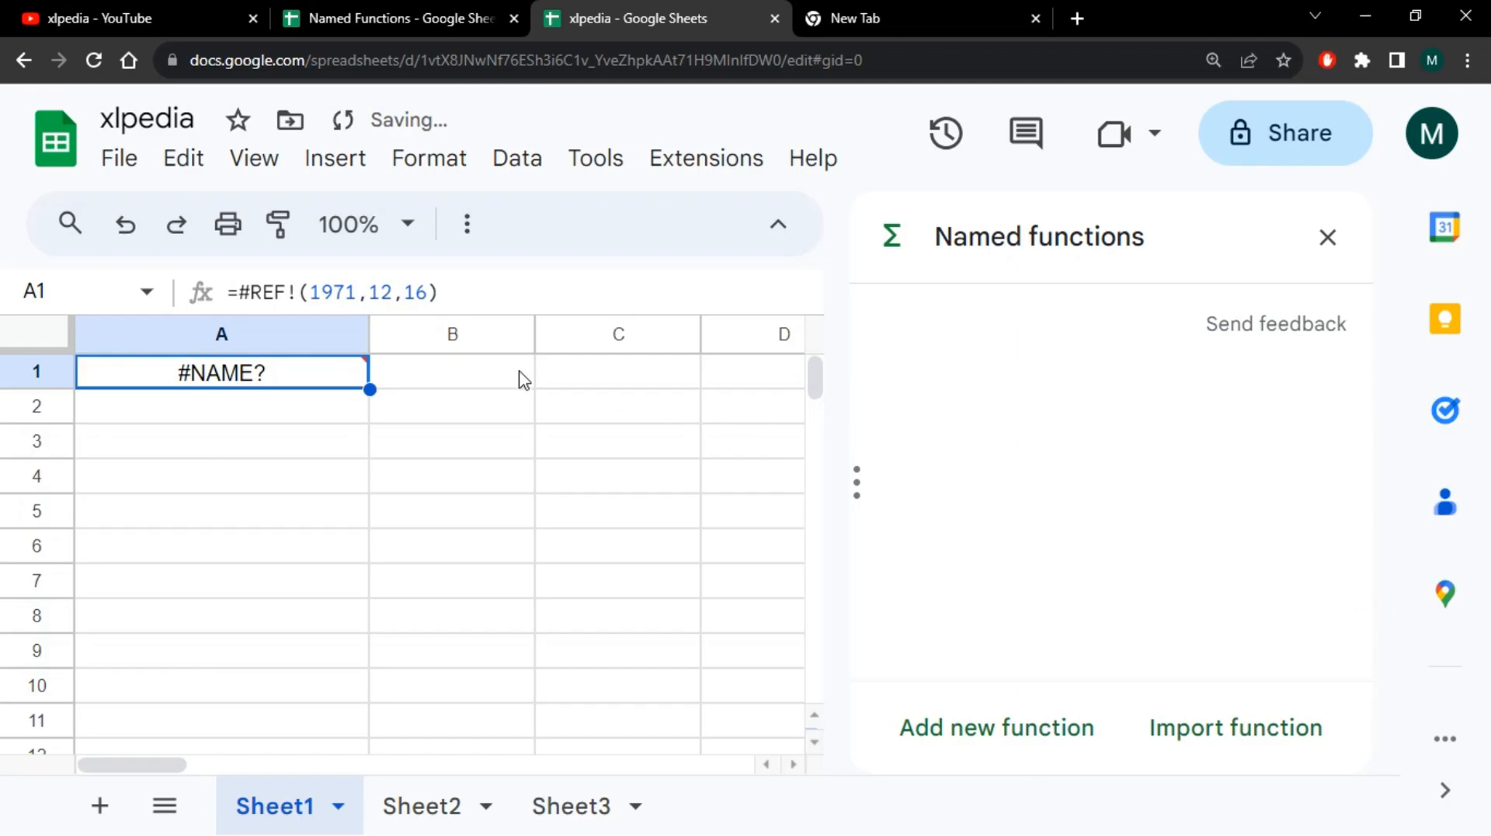
pyautogui.moveTo(339, 397)
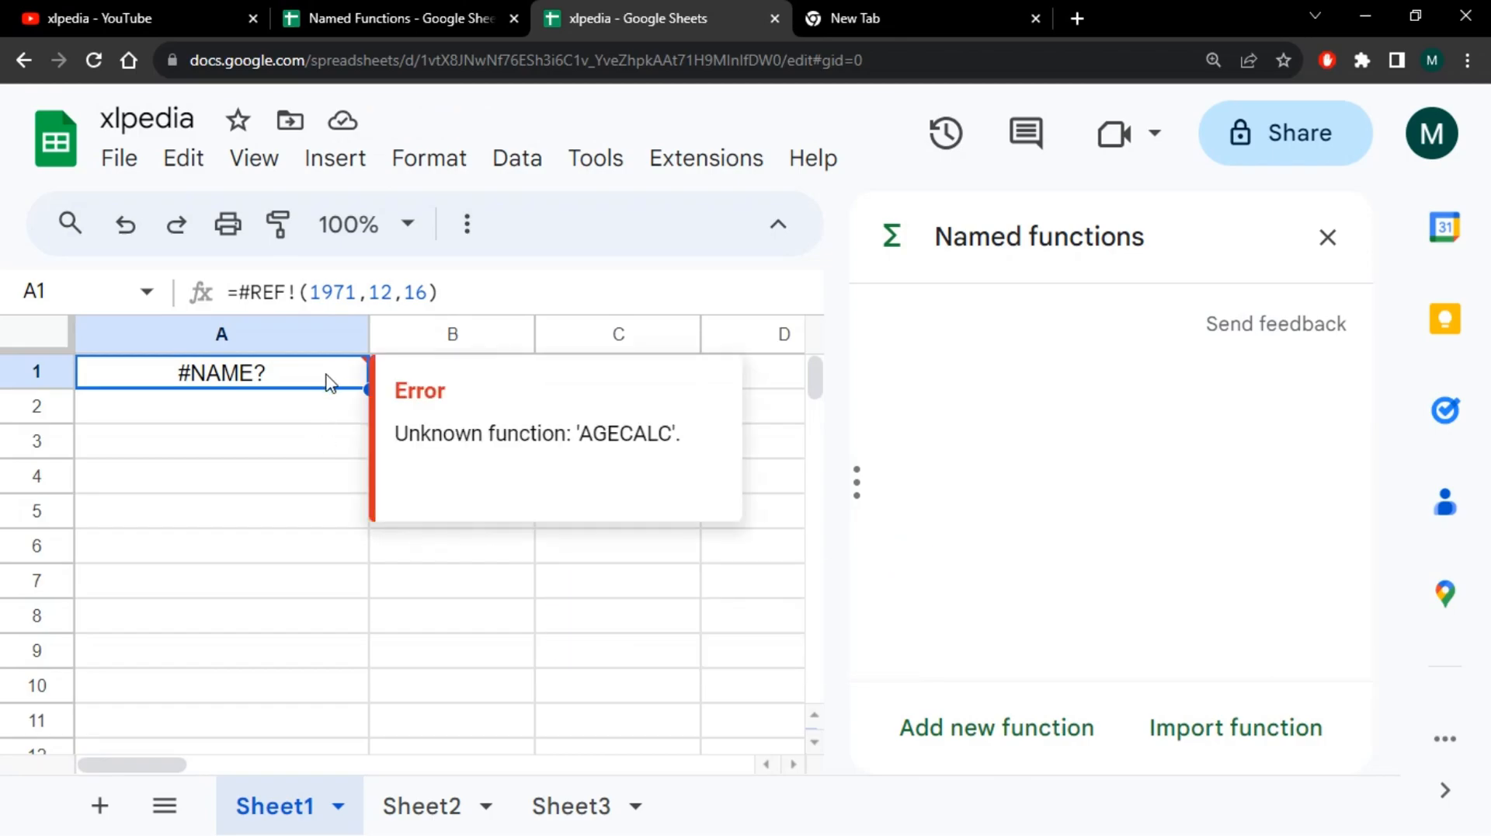
pyautogui.press('Delete')
pyautogui.click(1328, 237)
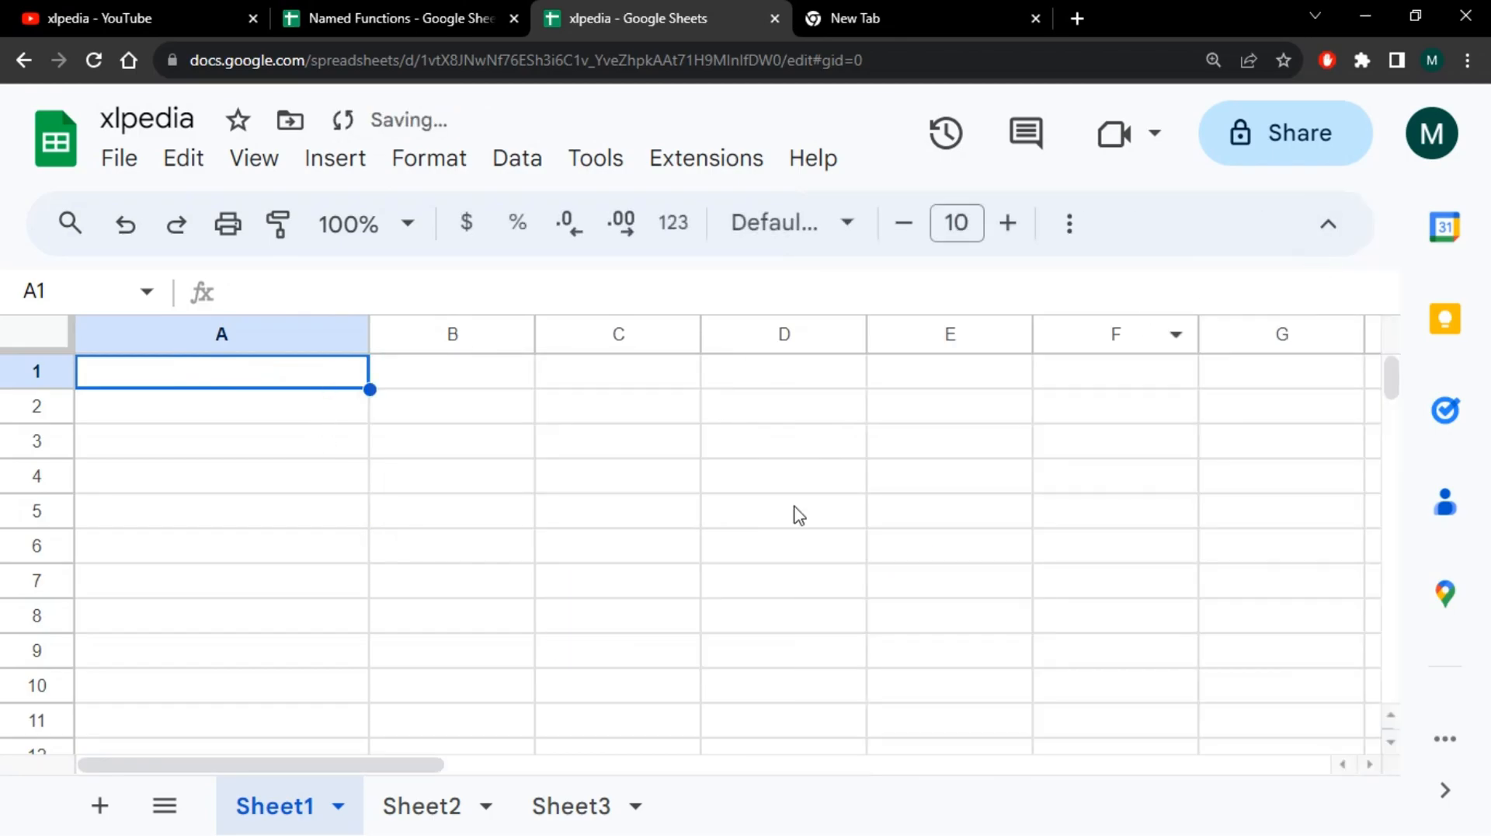